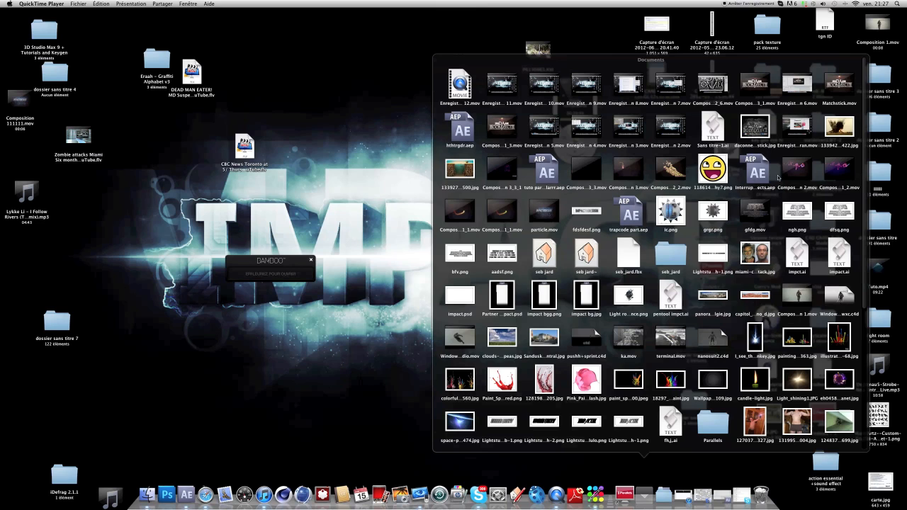
Play the Composition 3_3_1 movie and scrub through its glowing particle text animation, then close it.
left_click(509, 178)
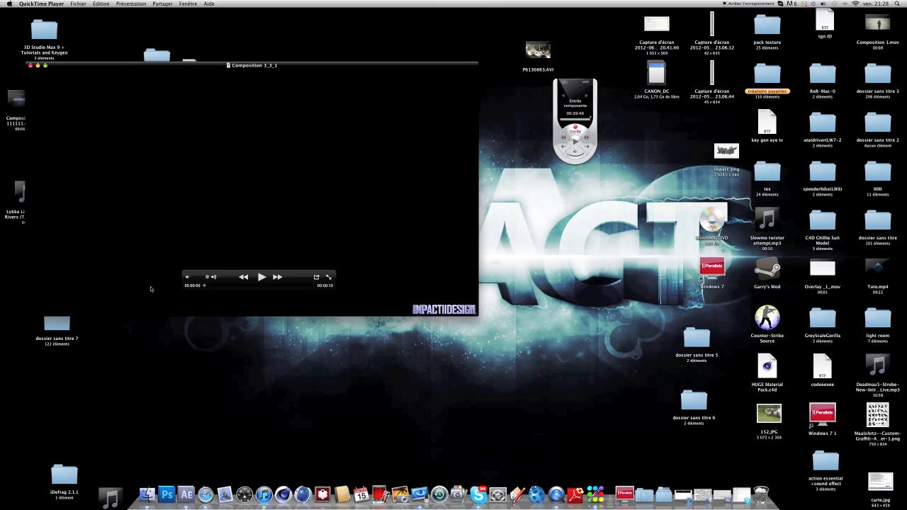
left_click(261, 277)
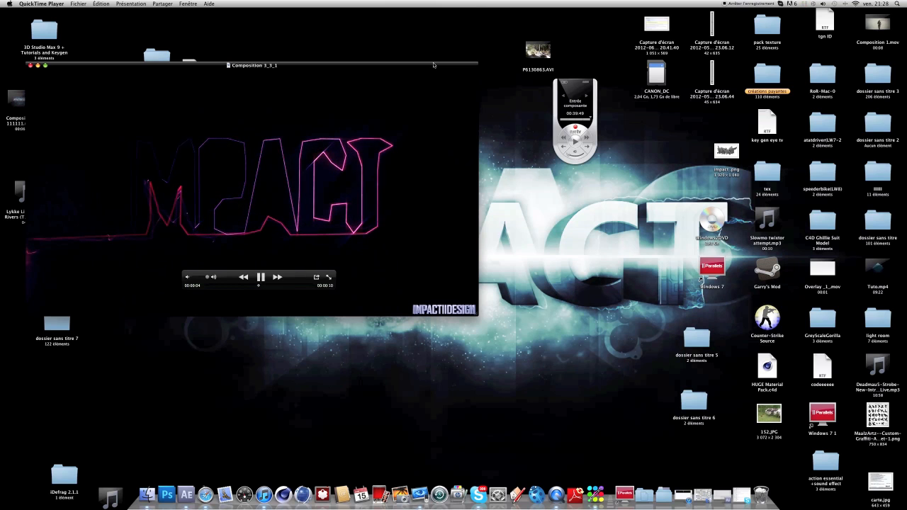
left_click_drag(434, 65, 642, 100)
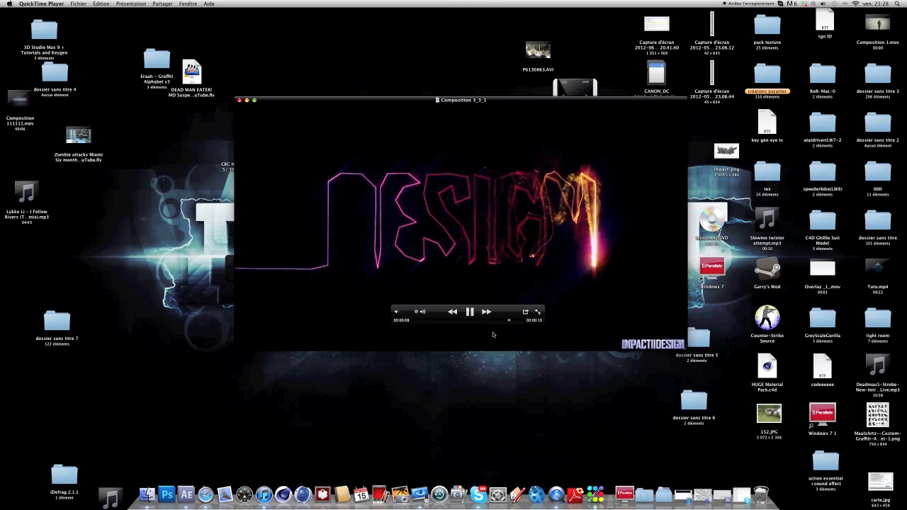
left_click_drag(498, 321, 406, 340)
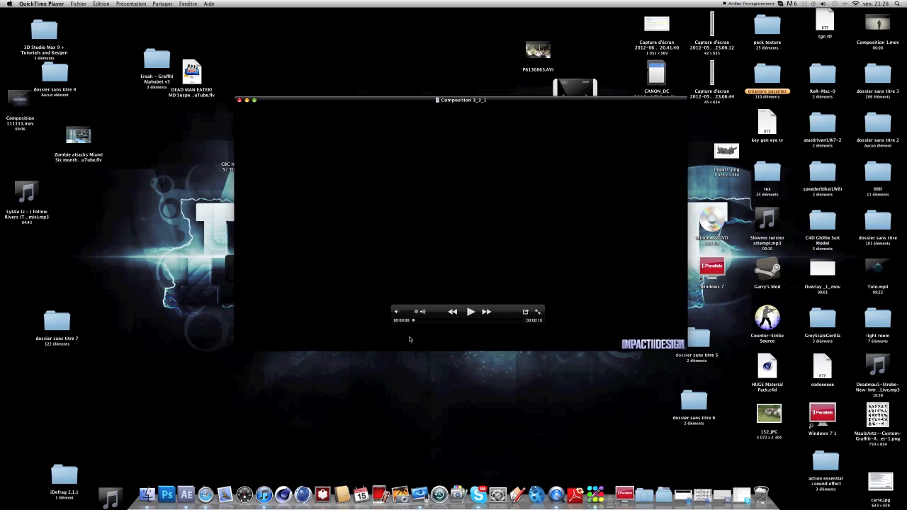
mouse_move(412, 339)
left_mouse_down()
mouse_move(446, 328)
mouse_move(437, 333)
left_mouse_up()
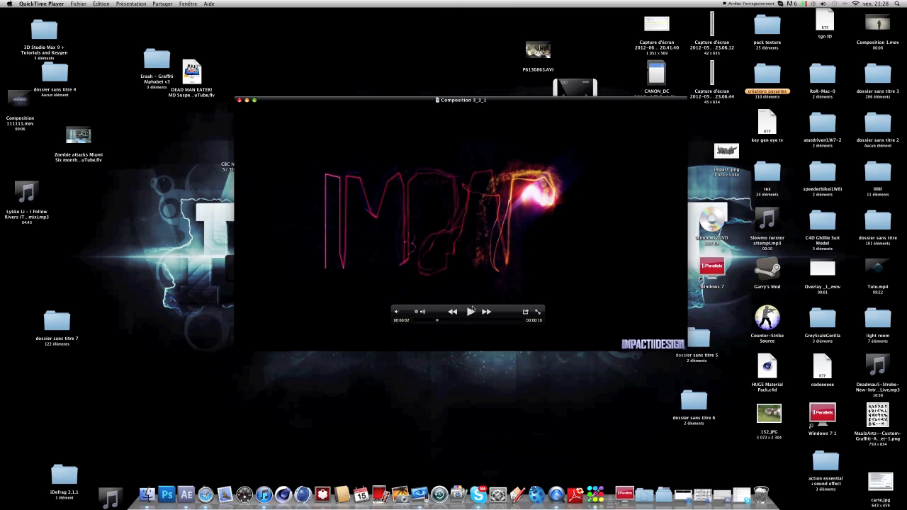
left_click_drag(437, 323, 457, 321)
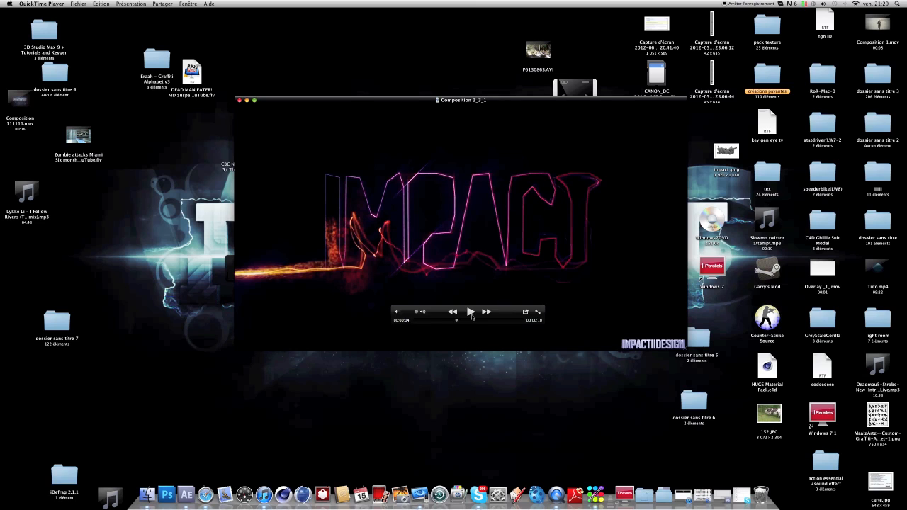
left_click(462, 320)
left_click_drag(462, 321, 488, 320)
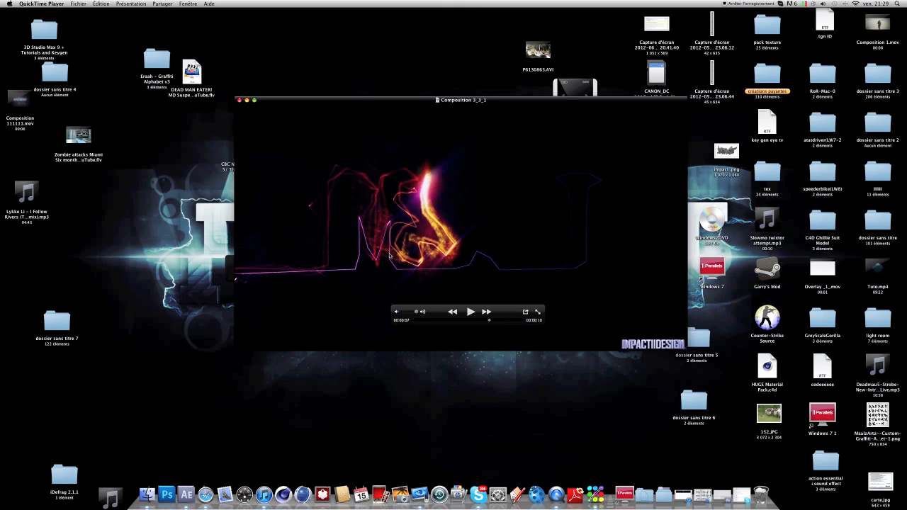
left_click(240, 99)
Switch to After Effects and create a new composition with the HDV/HDTV 720 29,97 preset and a duration of 0;00;20;18.
left_click(723, 486)
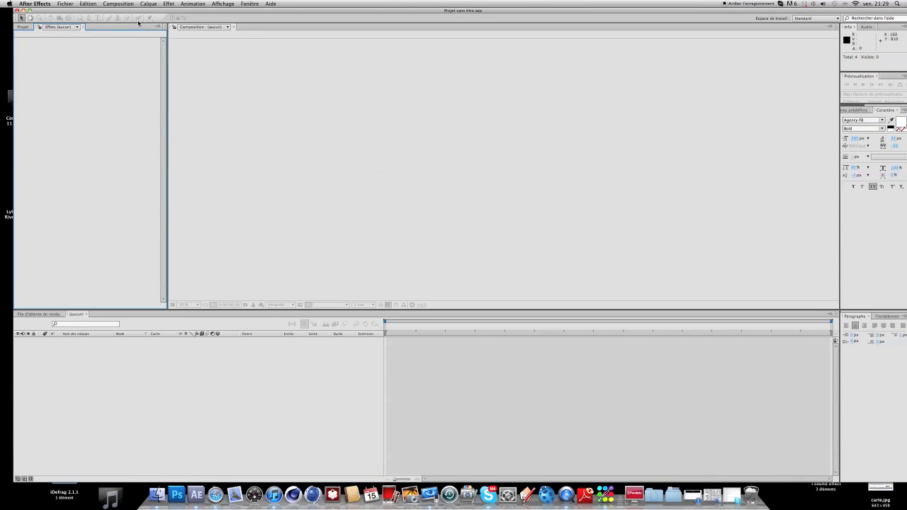
left_click(114, 3)
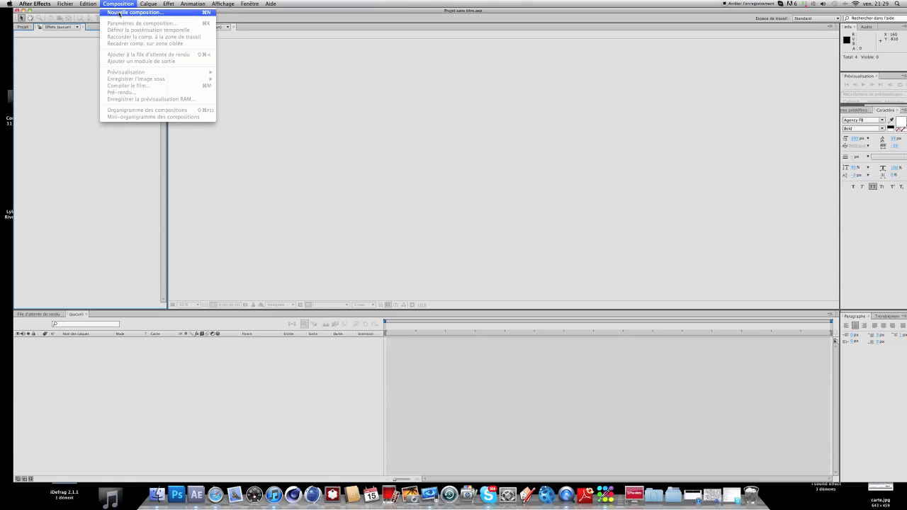
left_click(119, 13)
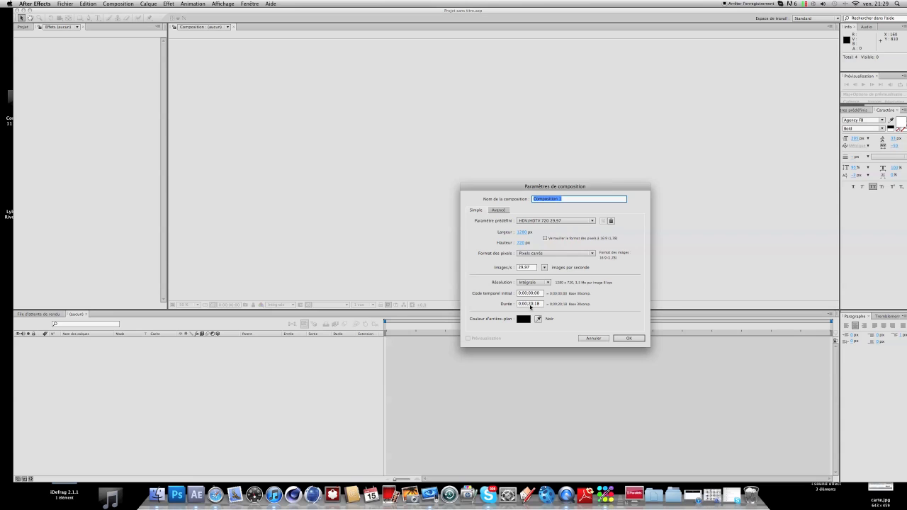
left_click(617, 338)
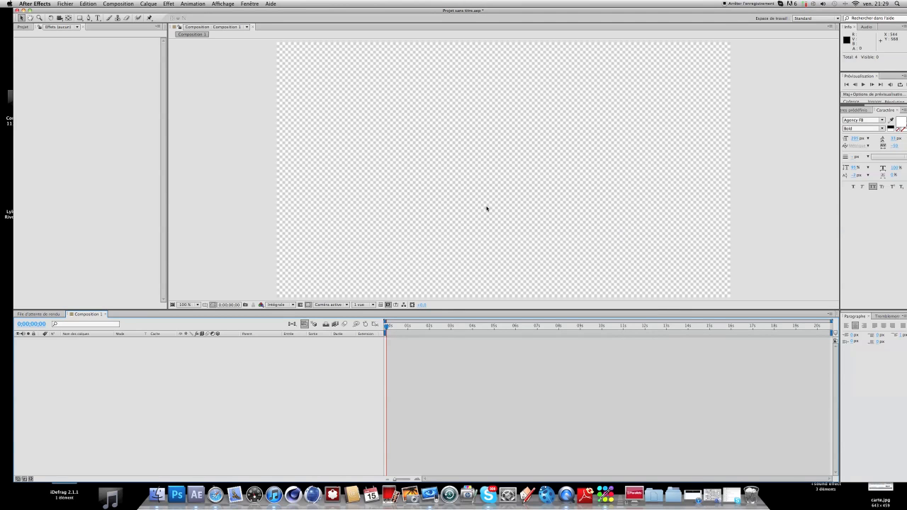
Create a black solid layer at the composition's size and duplicate it.
left_click(148, 4)
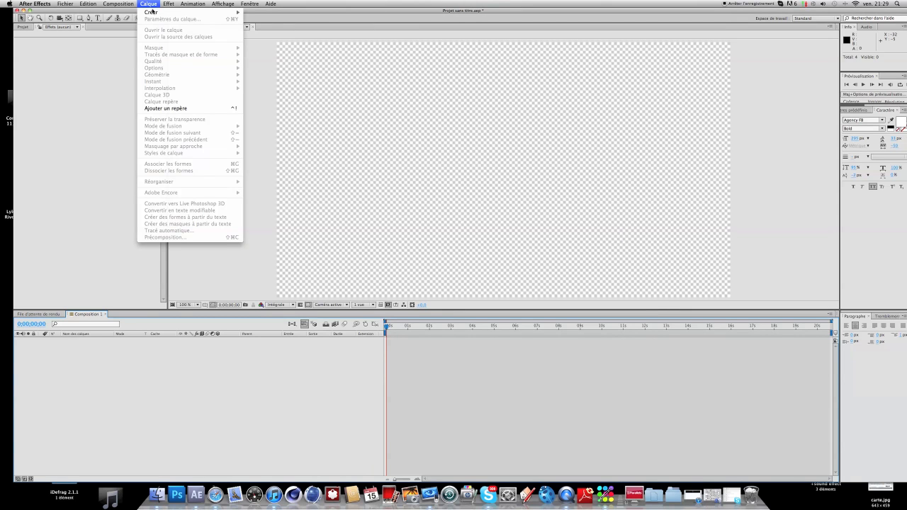
mouse_move(152, 12)
left_click(262, 25)
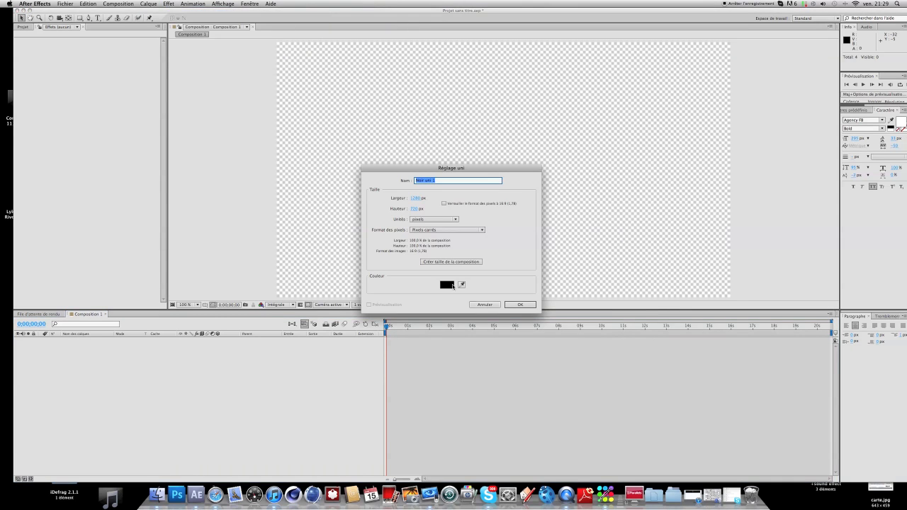
left_click(520, 304)
left_click(77, 341)
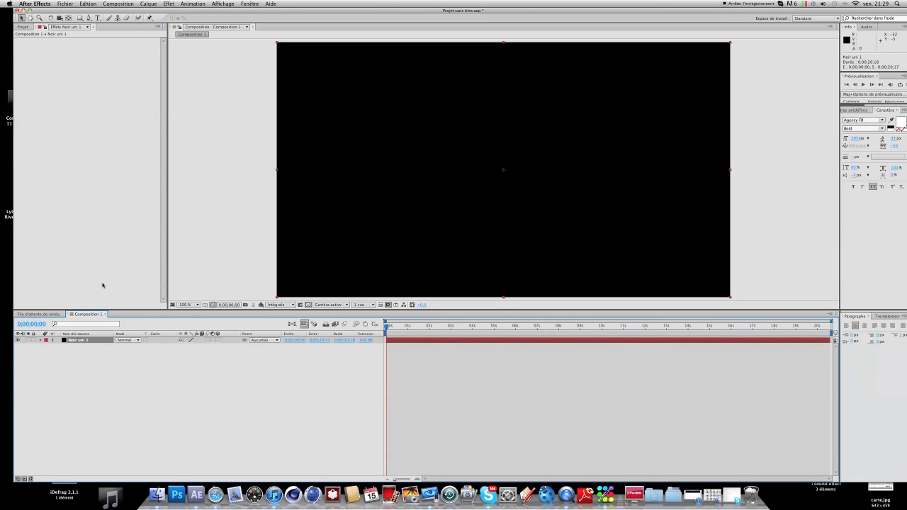
key("super+c")
key("super+v")
Rename the upper black solid layer to particules.
right_click(79, 341)
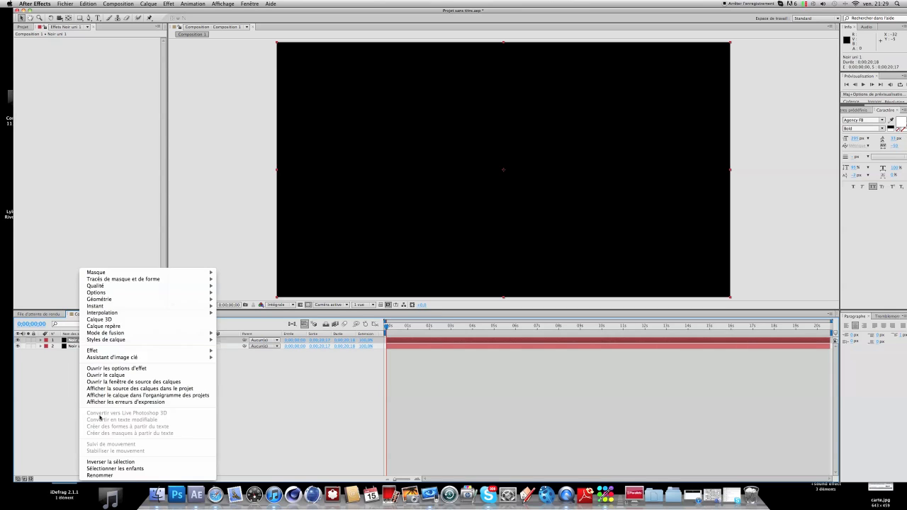
left_click(122, 476)
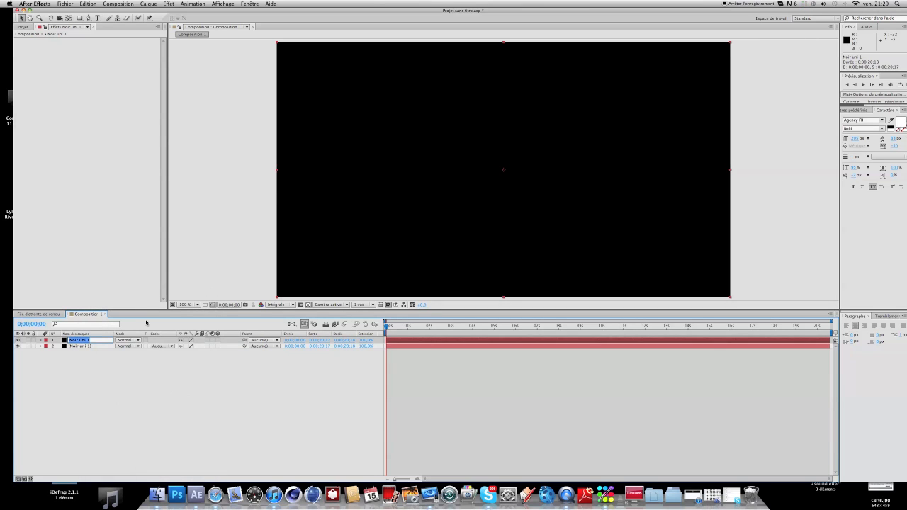
type("particules")
left_click(100, 407)
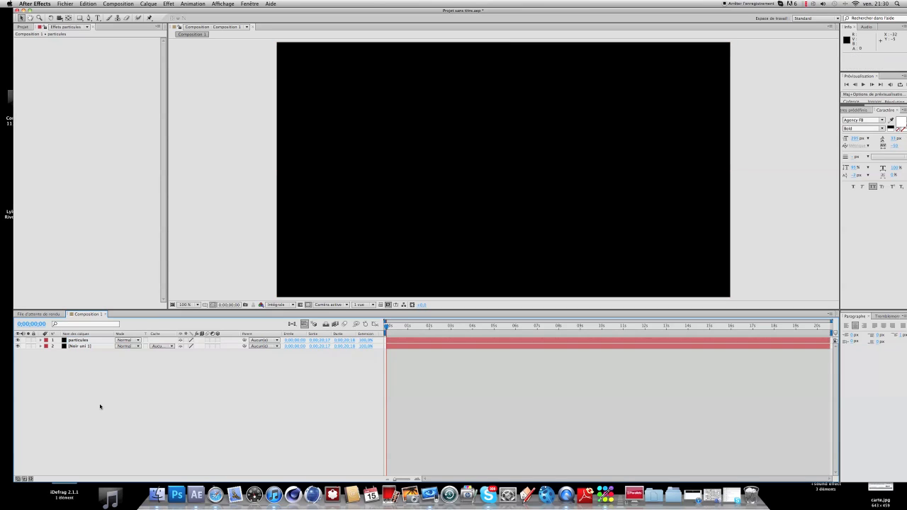
Apply the Trapcode Particular effect to the particules layer.
left_click(72, 342)
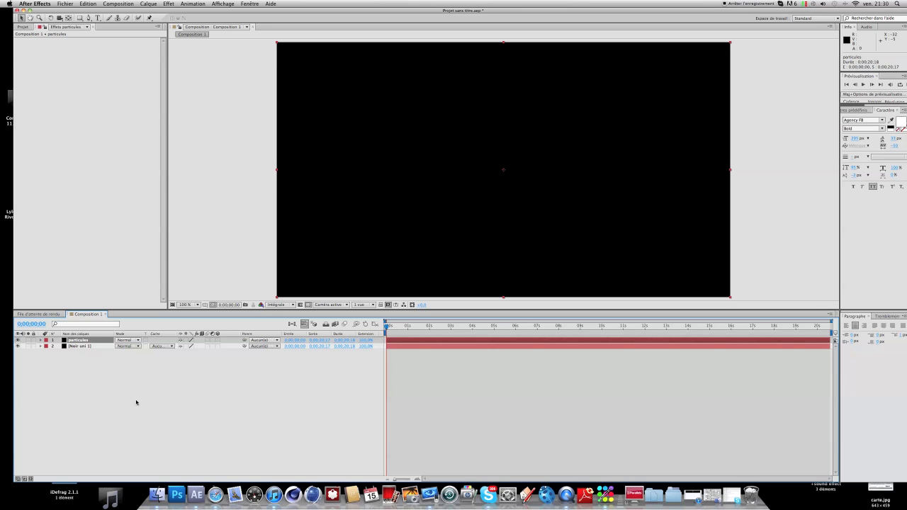
left_click(169, 4)
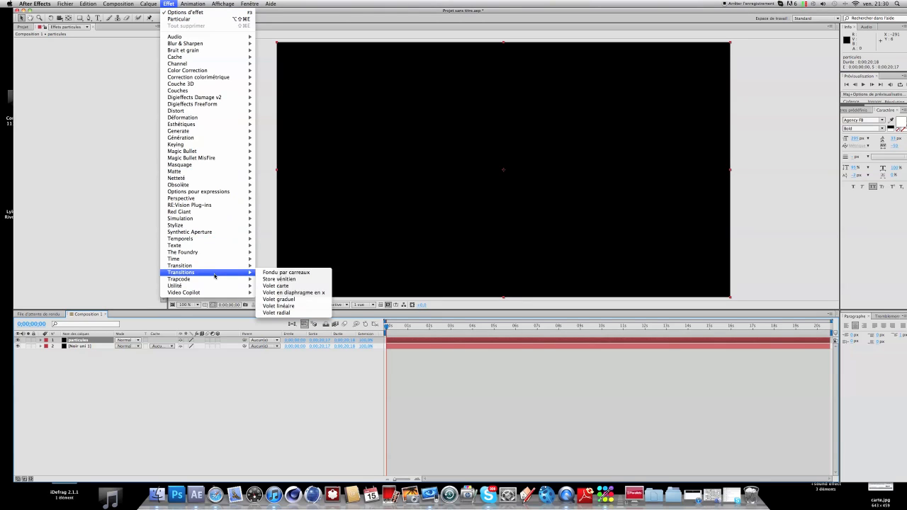
mouse_move(216, 279)
left_click(281, 285)
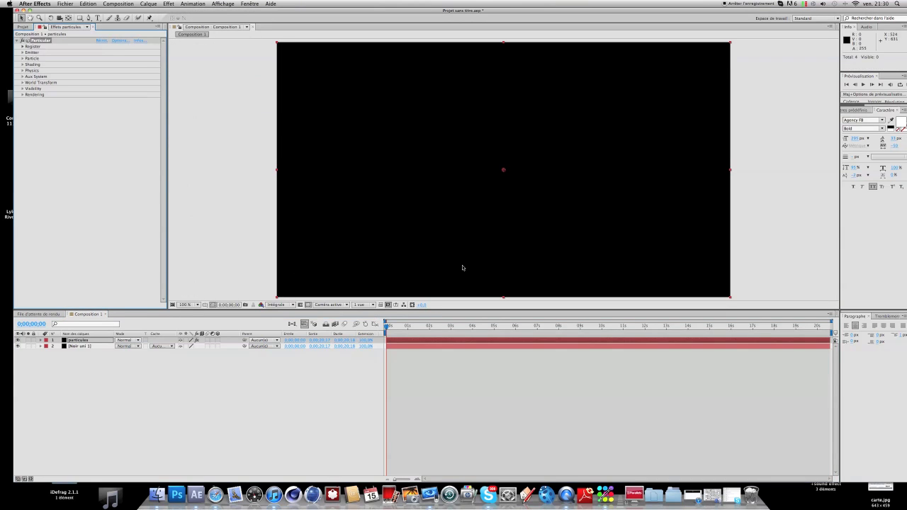
Scrub the timeline to about 0;00;03;14 to preview the particle emission, and deselect the layer.
left_click(389, 328)
left_click_drag(389, 328, 464, 321)
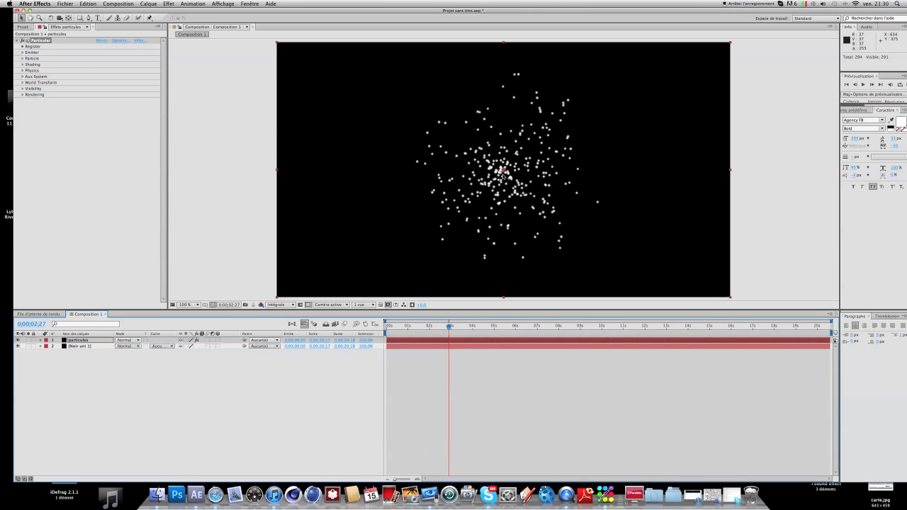
mouse_move(448, 326)
left_mouse_down()
mouse_move(463, 326)
mouse_move(403, 326)
mouse_move(490, 327)
mouse_move(391, 327)
mouse_move(462, 327)
left_mouse_up()
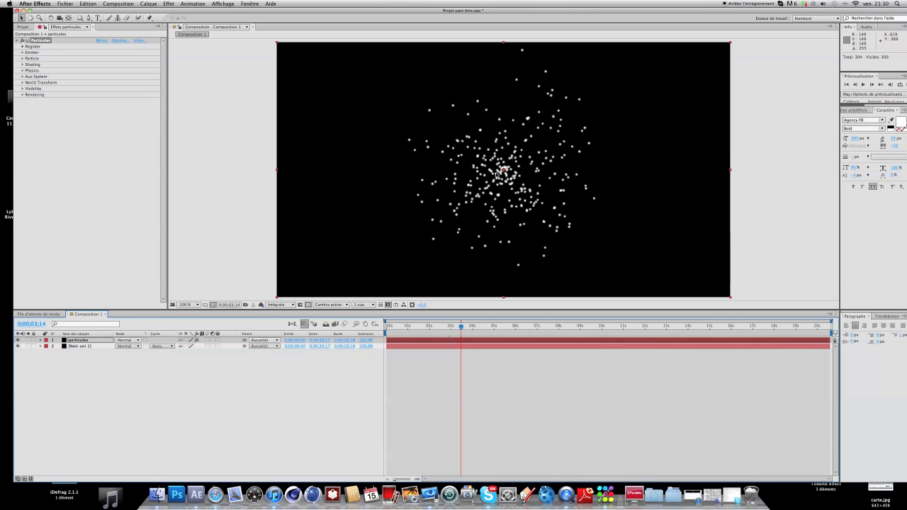
left_click(158, 426)
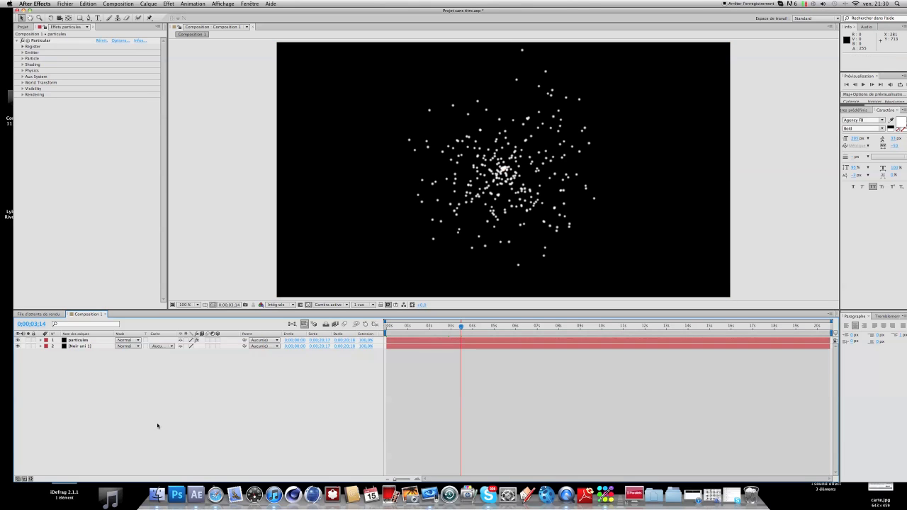
Set Particular's Emitter Type to Light(s) and dismiss the notice about light names.
left_click(22, 52)
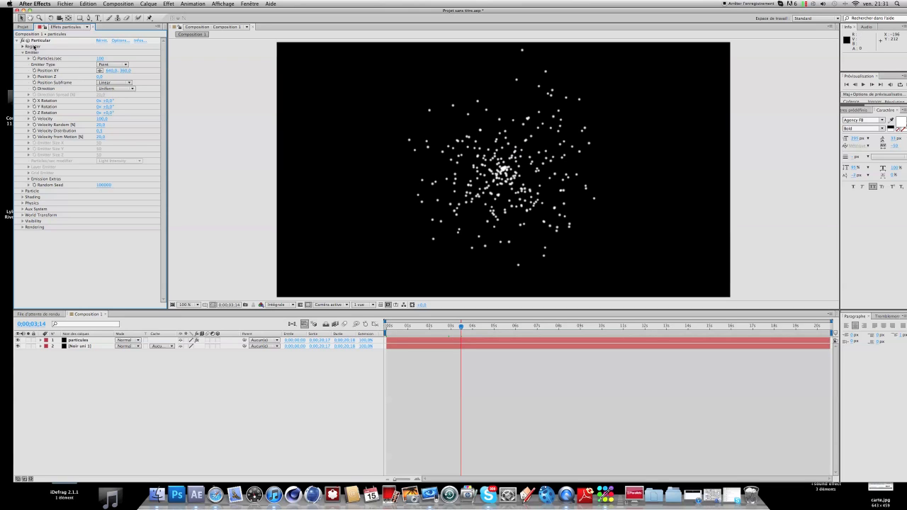
left_click(112, 64)
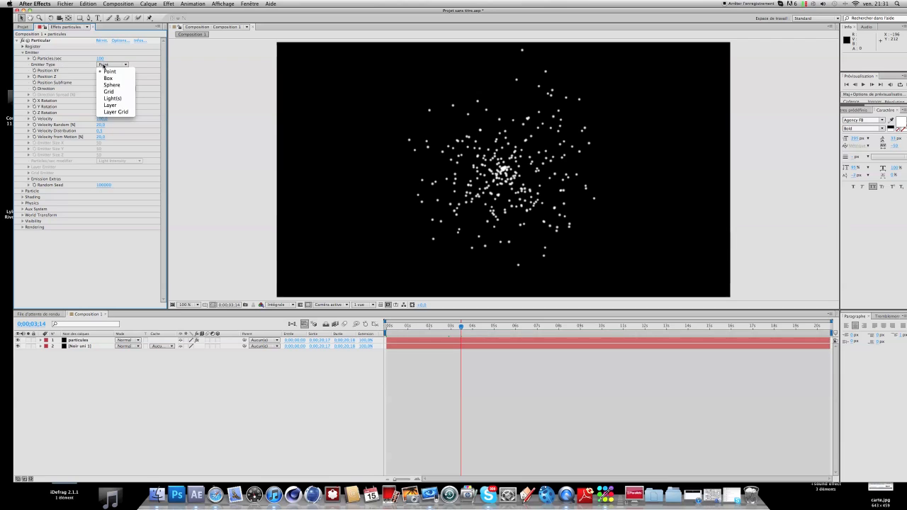
left_click(125, 98)
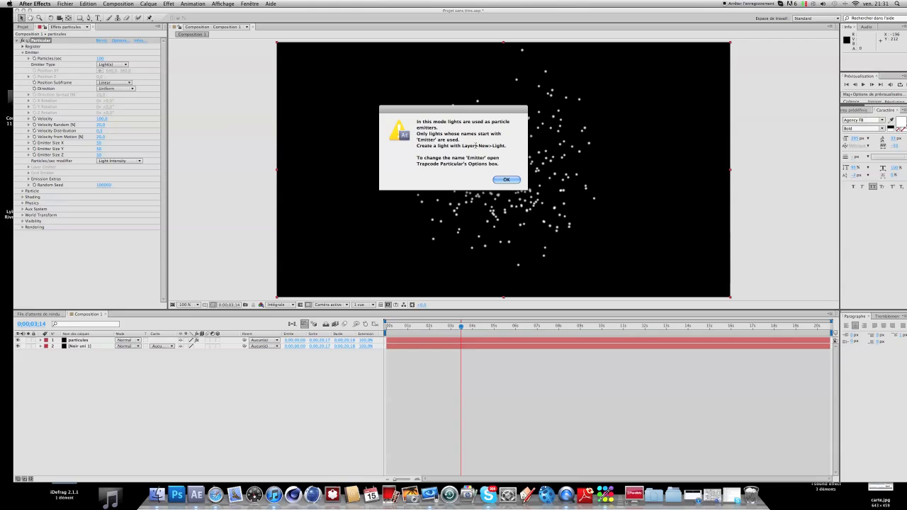
left_click(505, 180)
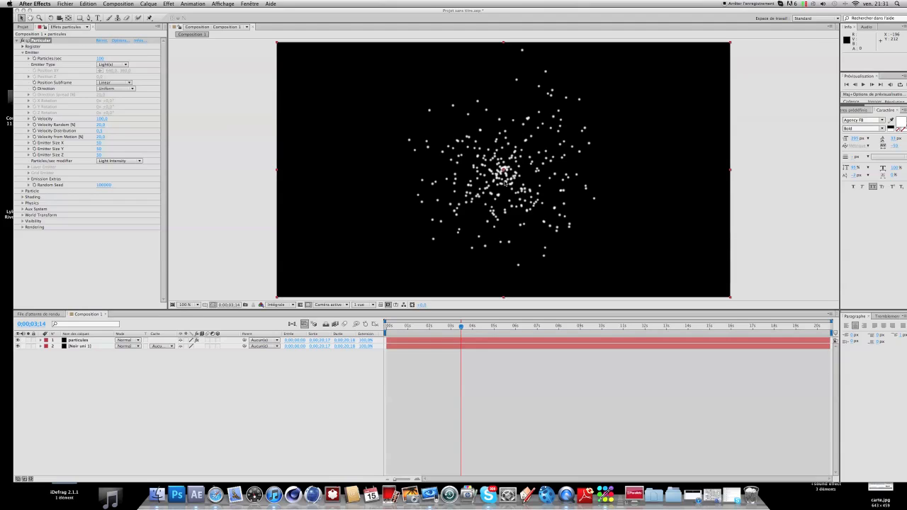
Check which light emitter name Particular's options require, keeping it as Emitter.
left_click(119, 40)
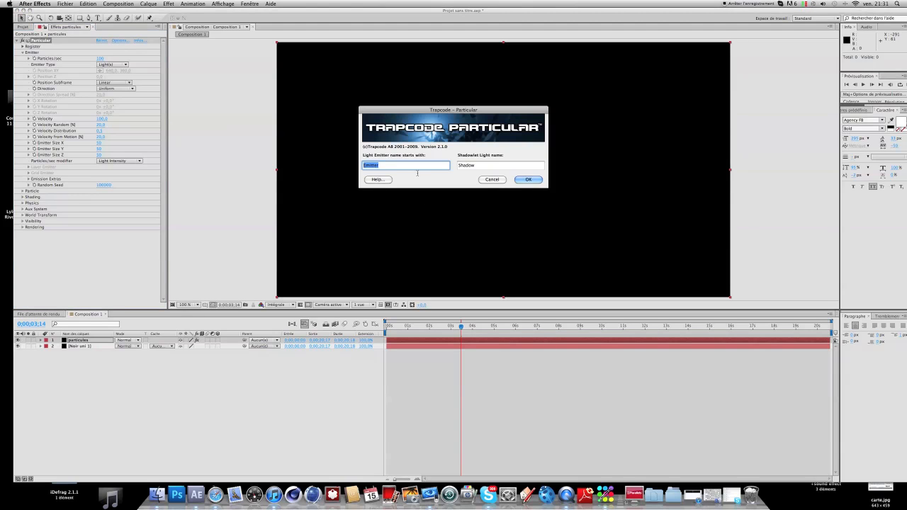
left_click(379, 164)
left_click(528, 179)
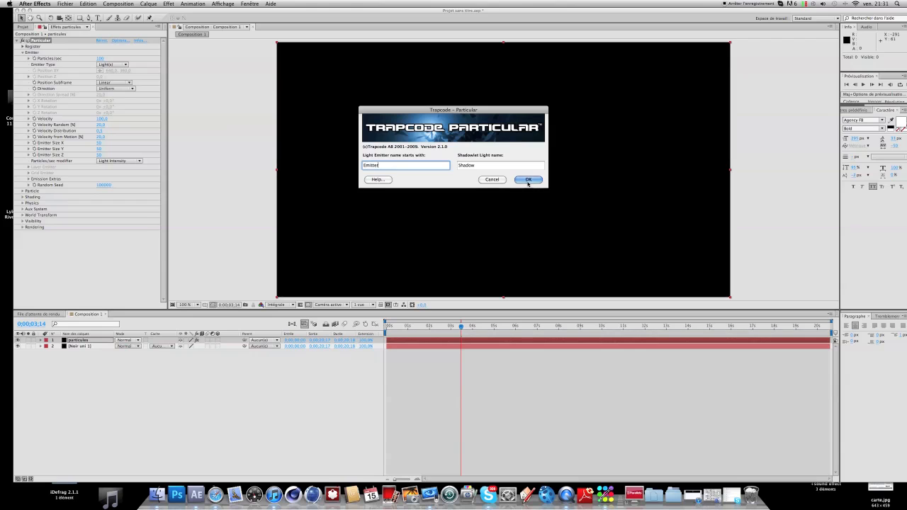
Create a point light named Emitter with 100% intensity.
left_click(149, 3)
mouse_move(152, 12)
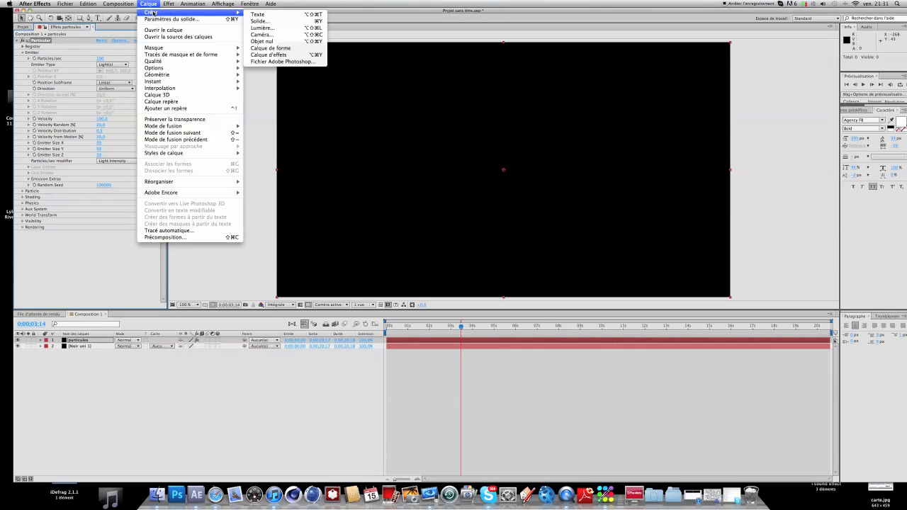
left_click(287, 29)
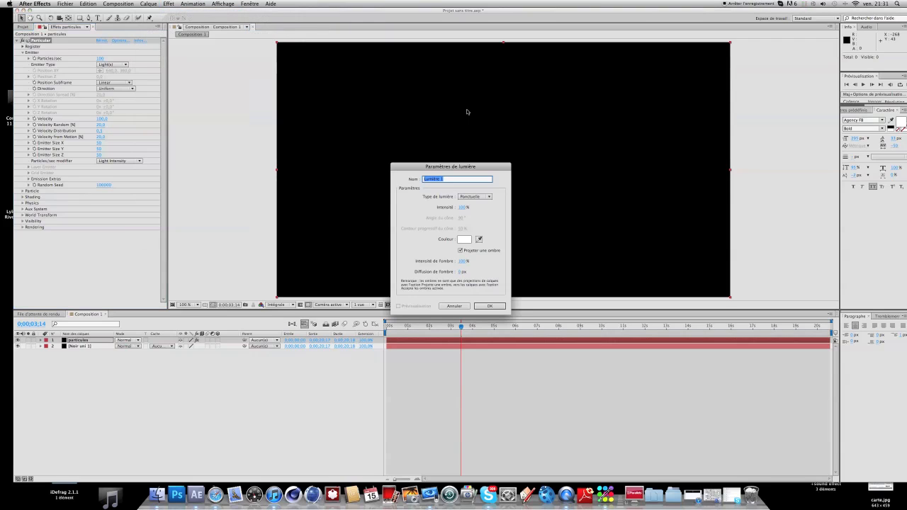
type("Emitter")
key("Return")
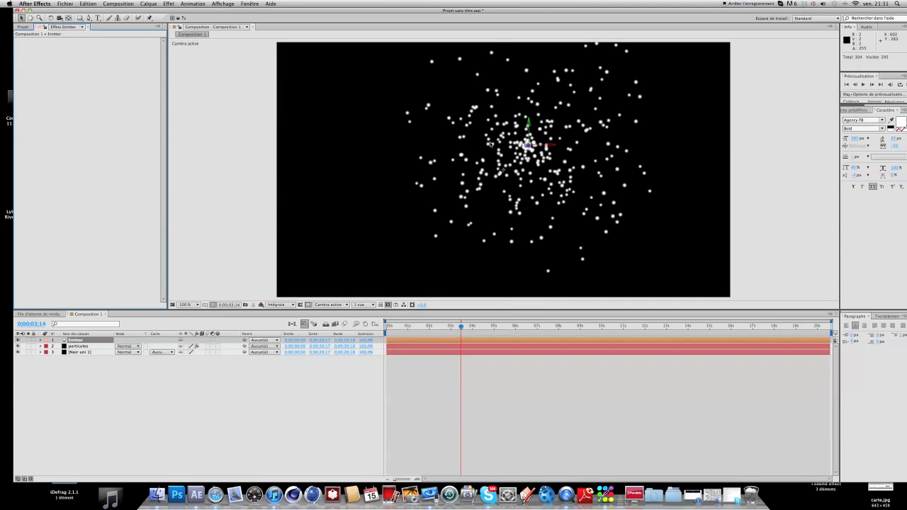
key("comma")
key("period")
key("comma")
key("period")
key("comma")
key("period")
key("comma")
key("period")
Move the Emitter light horizontally in the composition to about its horizontal centre, testing how the particles follow it.
left_click(88, 346)
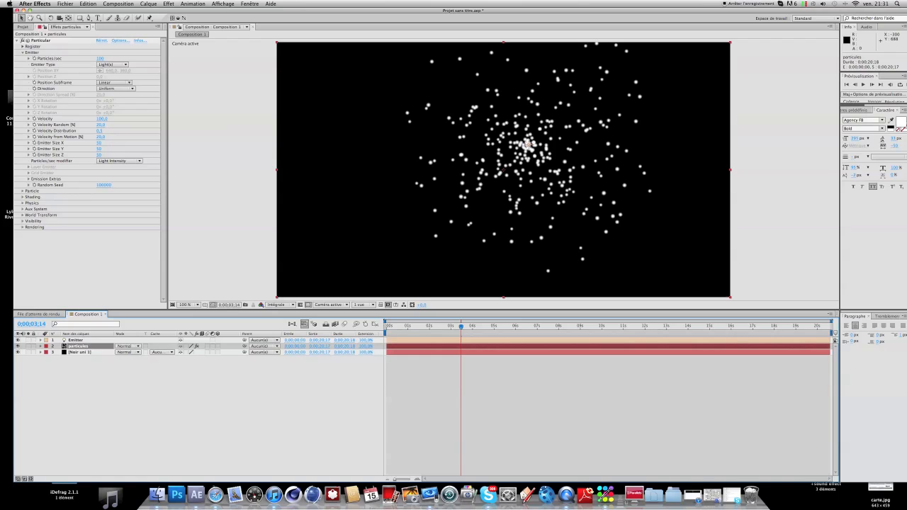
left_click(77, 340)
left_click_drag(524, 150, 609, 151)
left_click_drag(608, 223, 530, 236)
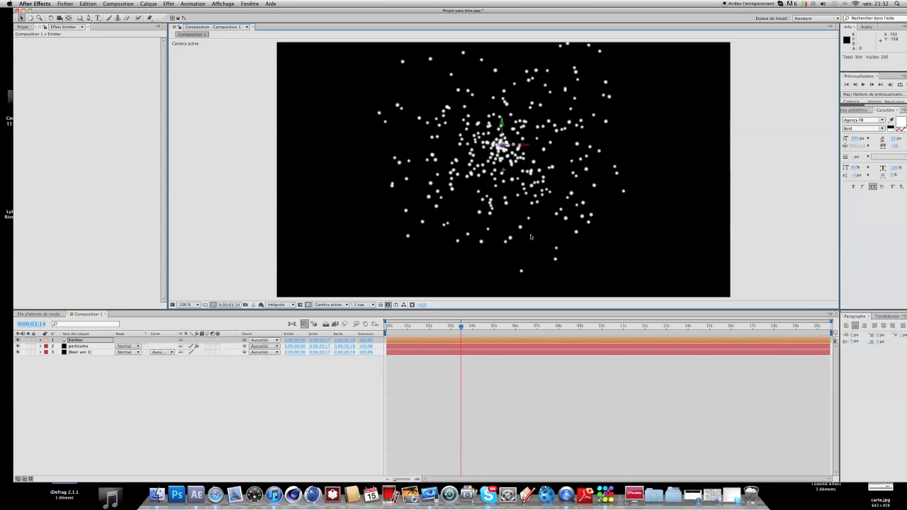
Add the text "DESIGN" to the composition and move it to the middle of the frame.
left_click(98, 18)
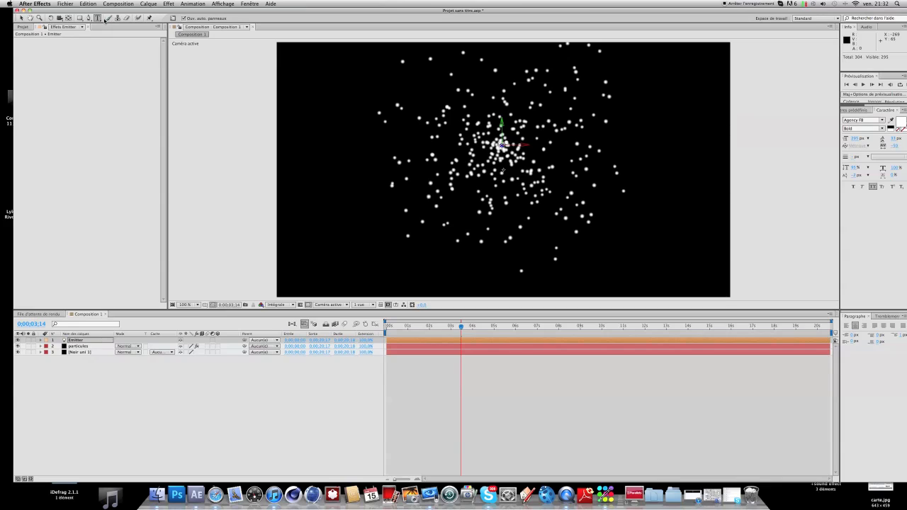
left_click(365, 183)
type("DESIGN")
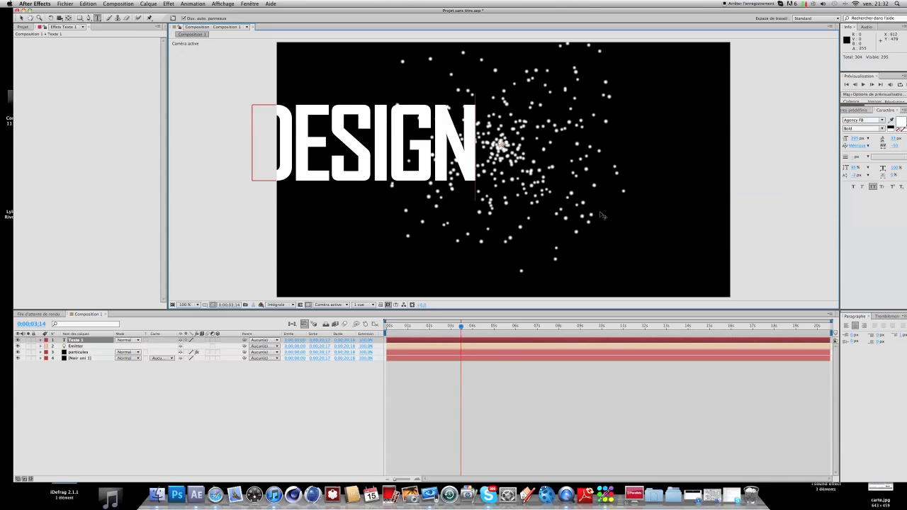
left_click_drag(500, 232, 622, 229)
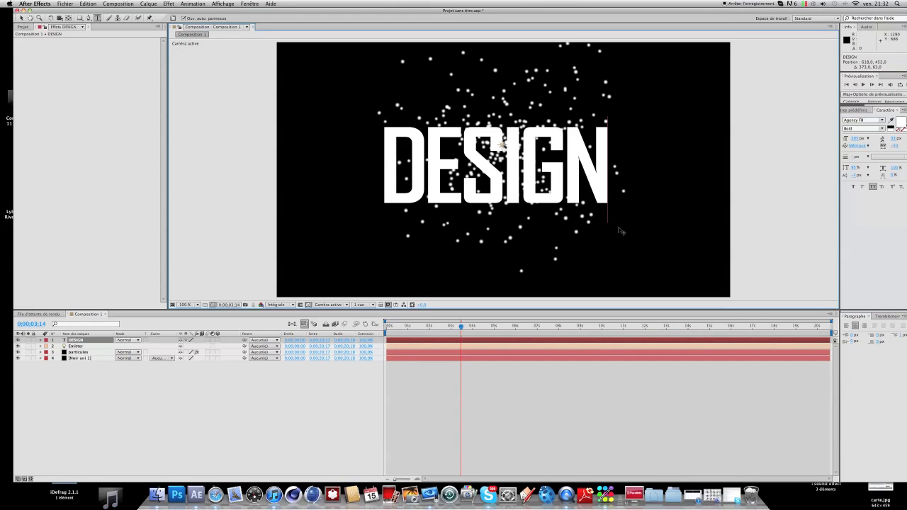
Start a Pen tool mask path on the DESIGN layer beyond the frame's left edge and trace around the letters D and E.
left_click(89, 19)
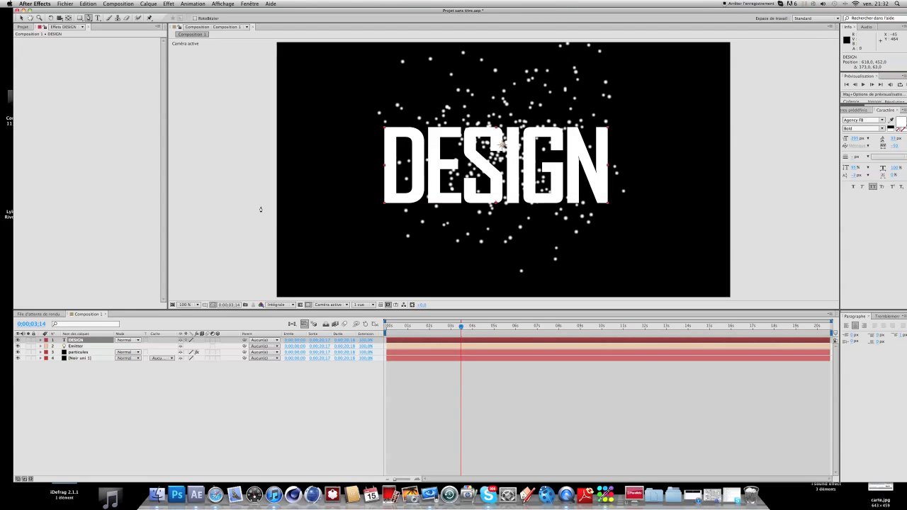
left_click(256, 206)
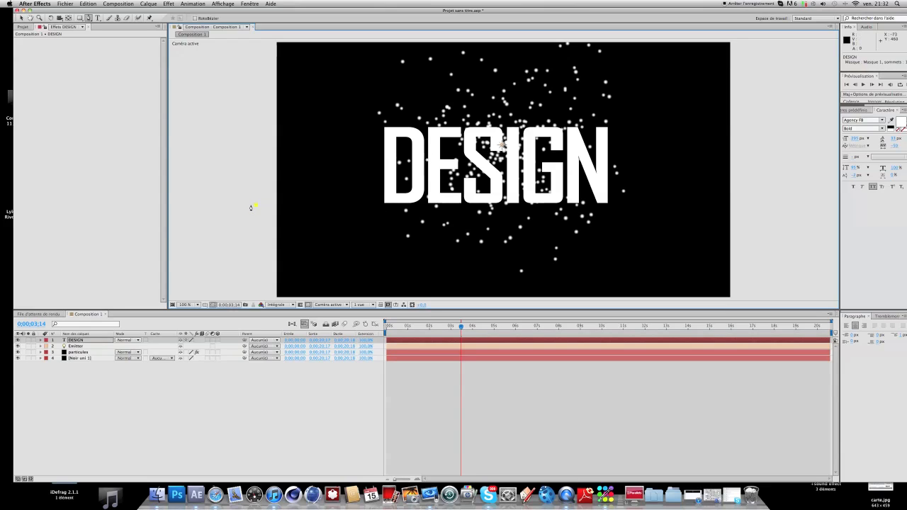
left_click(384, 204)
left_click(383, 128)
left_click(417, 128)
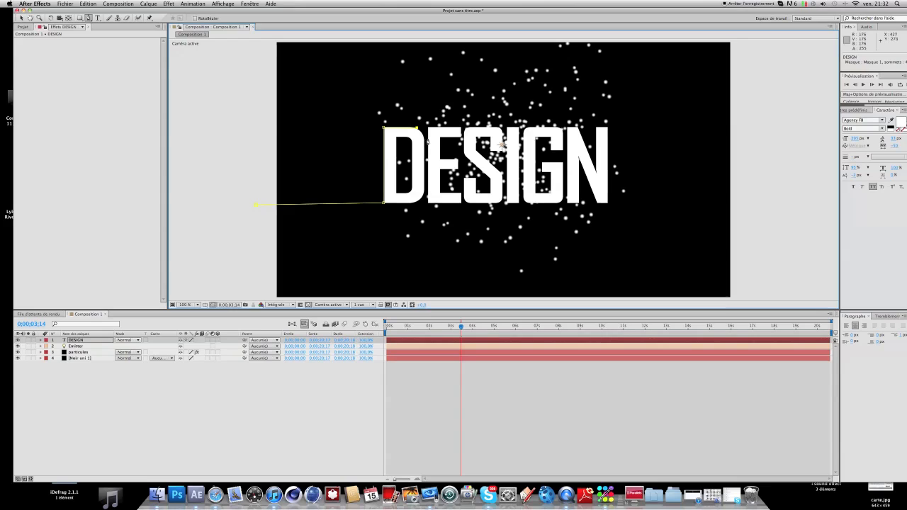
left_click(424, 204)
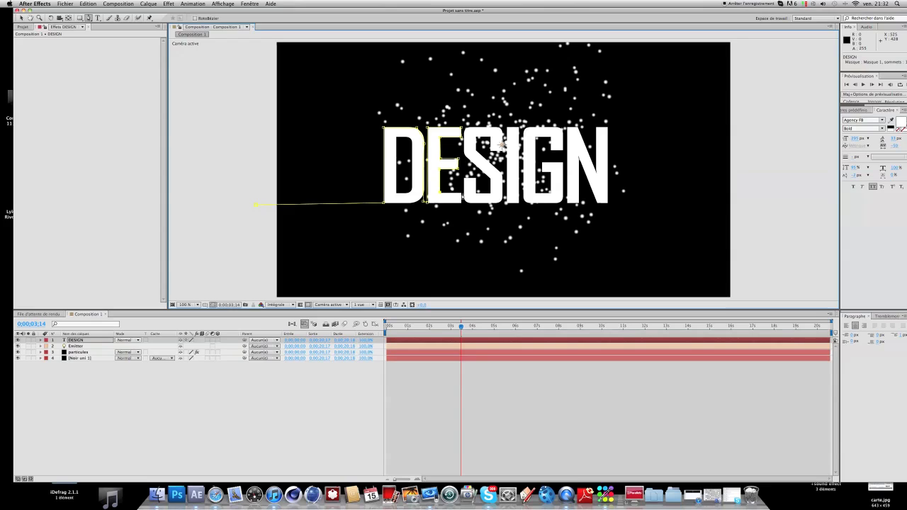
left_click(461, 203)
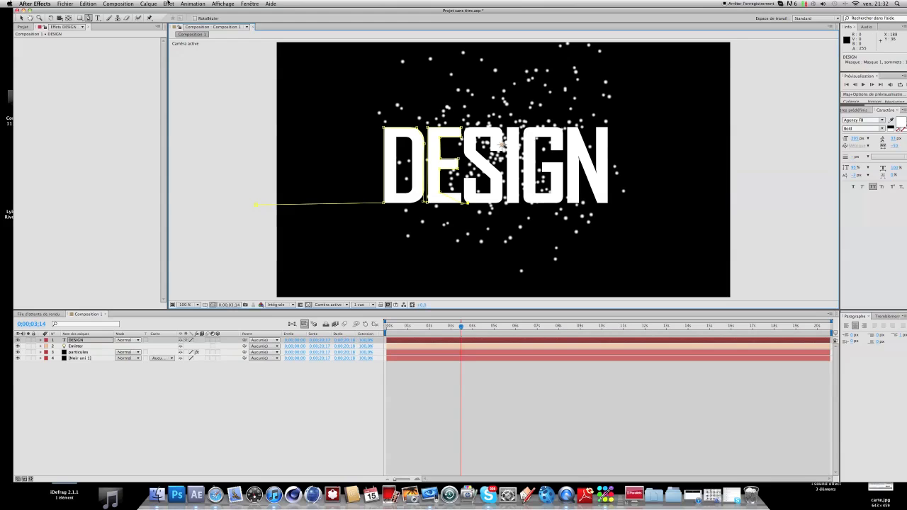
Continue the mask path around the letters S, I, G and N, undoing a misplaced point along the way.
left_click(117, 4)
left_click(106, 24)
left_click(465, 179)
left_click(89, 4)
left_click(92, 12)
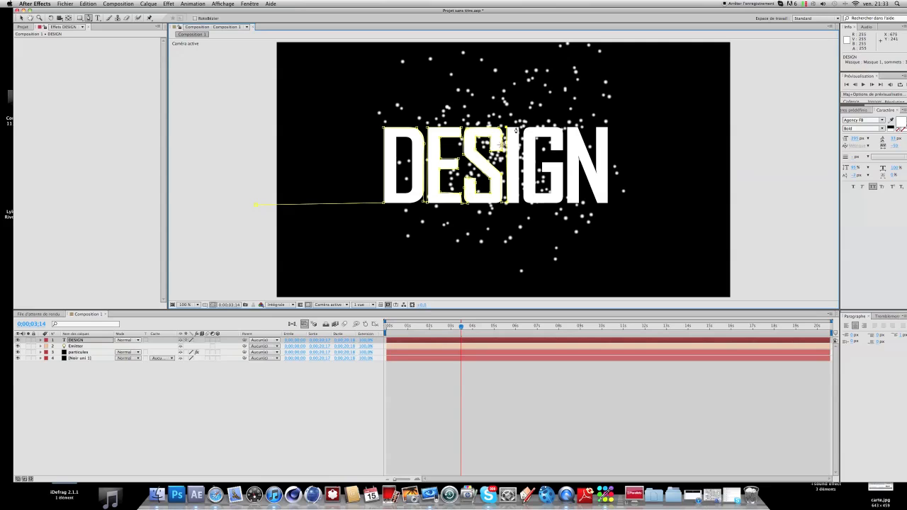
left_click(524, 204)
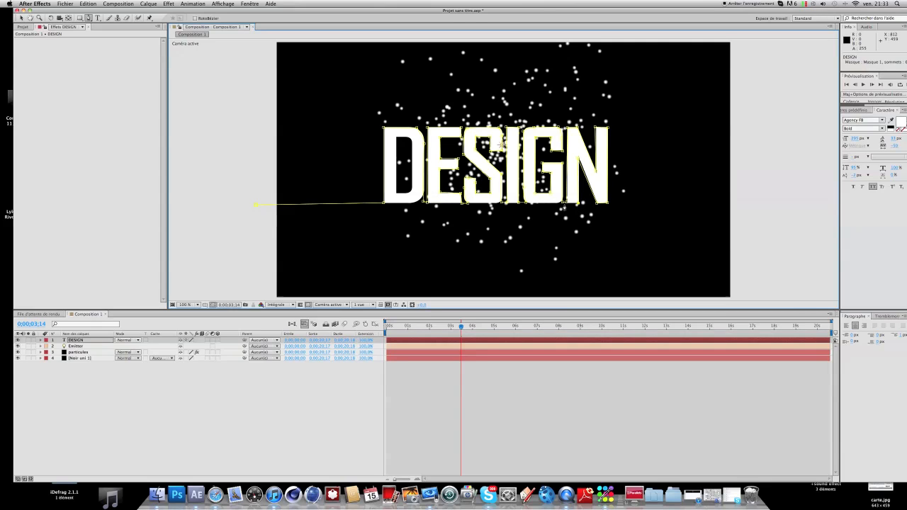
Finish the mask path by bringing it back out beyond the frame's left edge and inspect the whole outline.
key("comma")
left_click(368, 191)
scroll(459, 210, "up", 1)
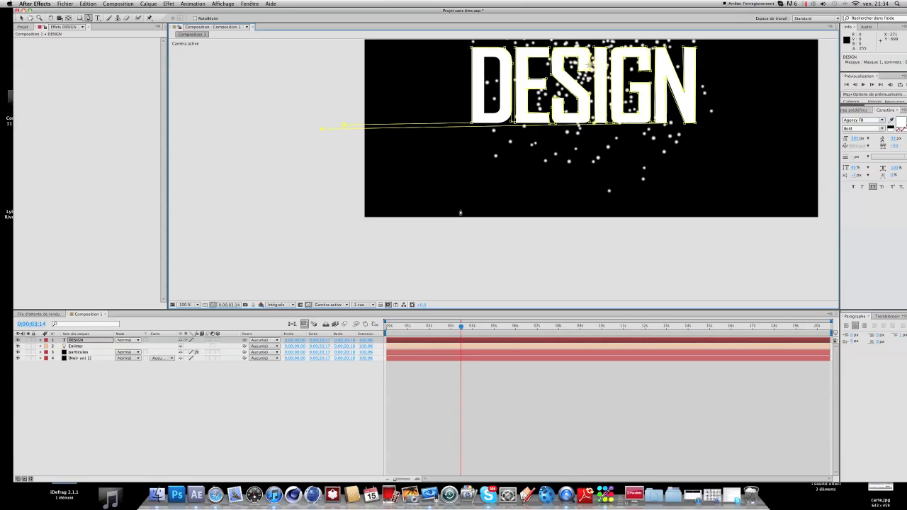
scroll(428, 199, "down", 1)
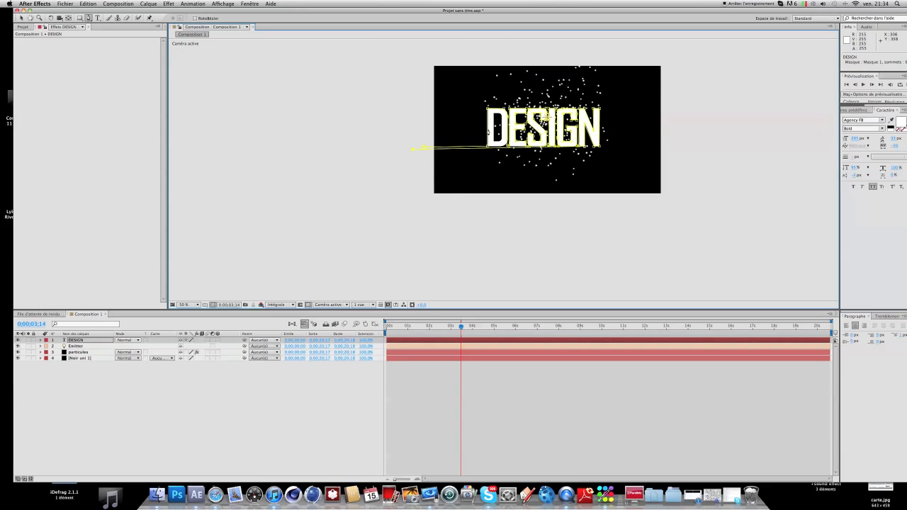
scroll(543, 90, "down", 1)
scroll(532, 128, "up", 1)
scroll(472, 222, "down", 1)
scroll(481, 206, "up", 1)
scroll(548, 90, "up", 1)
scroll(516, 159, "down", 1)
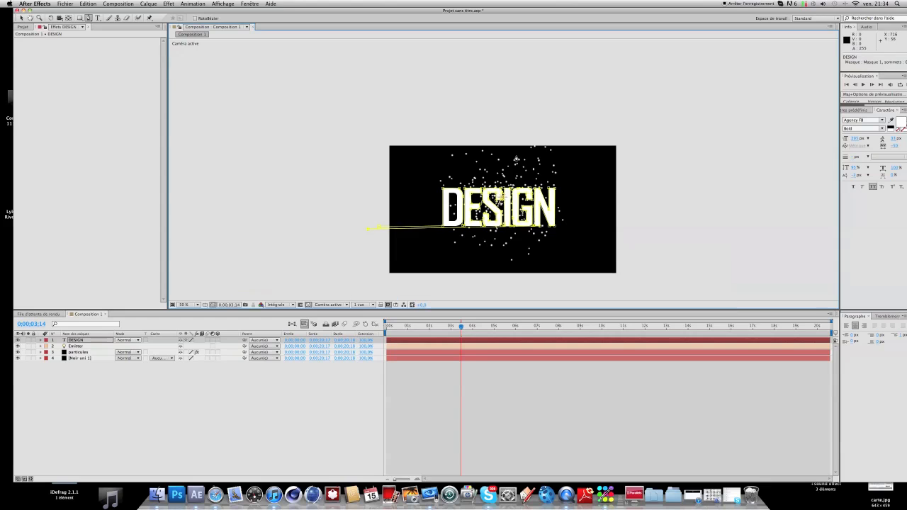
scroll(507, 229, "up", 1)
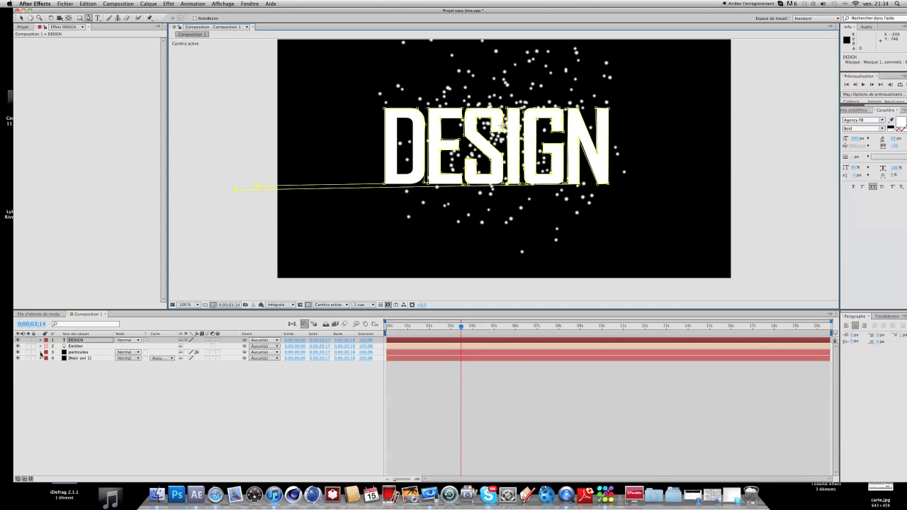
Copy the mask path of Masque 1 from the DESIGN layer.
left_click(41, 341)
left_click(76, 342)
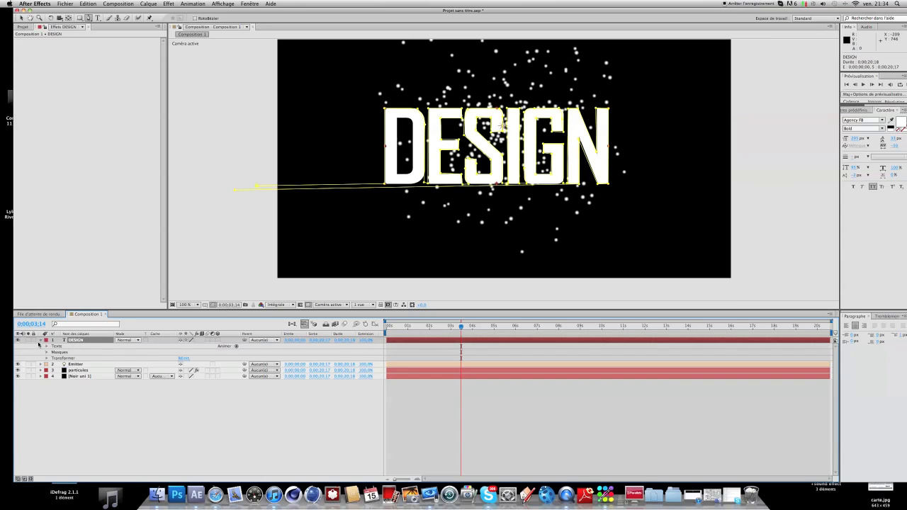
left_click(47, 352)
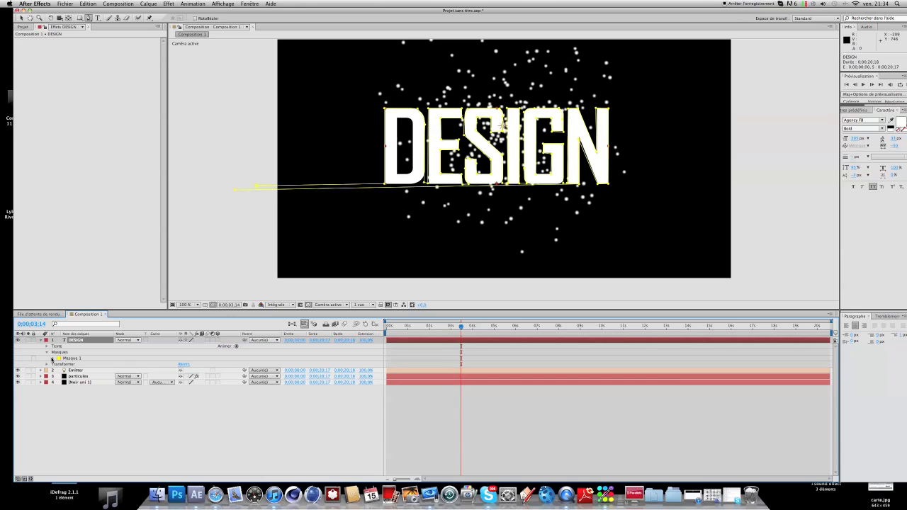
left_click(52, 358)
left_click(89, 364)
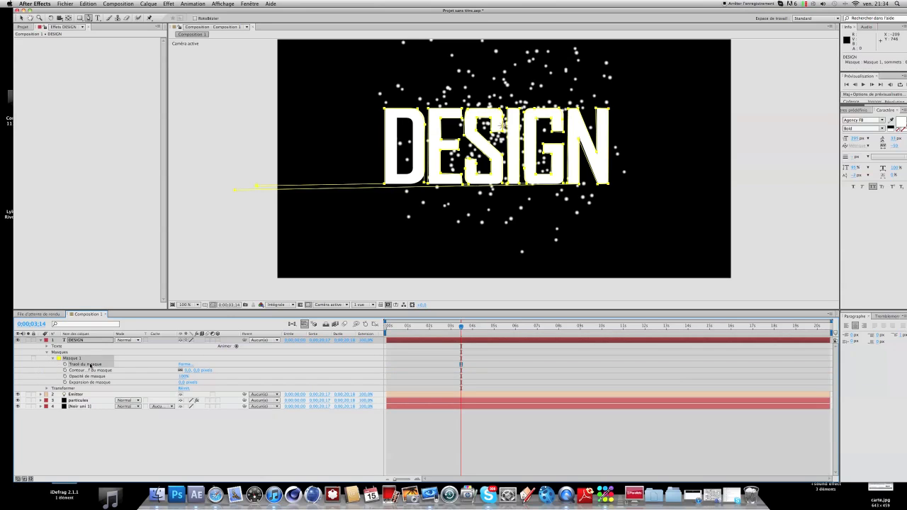
left_click(88, 4)
left_click(95, 44)
Paste the copied mask path into the Emitter light's Position at time 0:00:00:00.
left_click(75, 394)
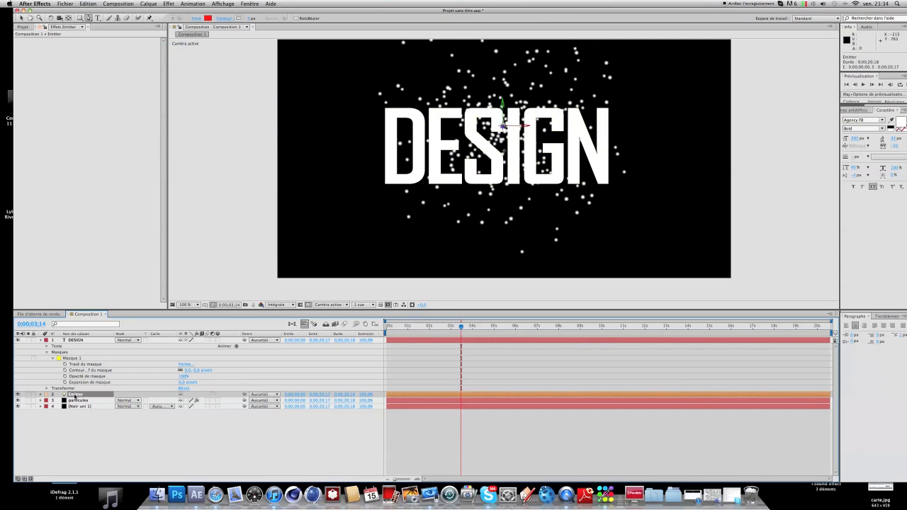
key("p")
left_click(81, 401)
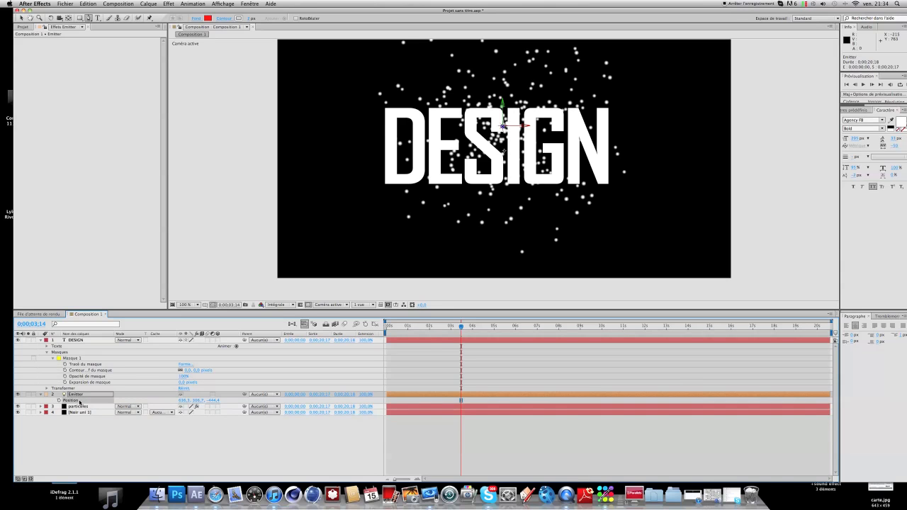
left_click_drag(462, 330, 387, 330)
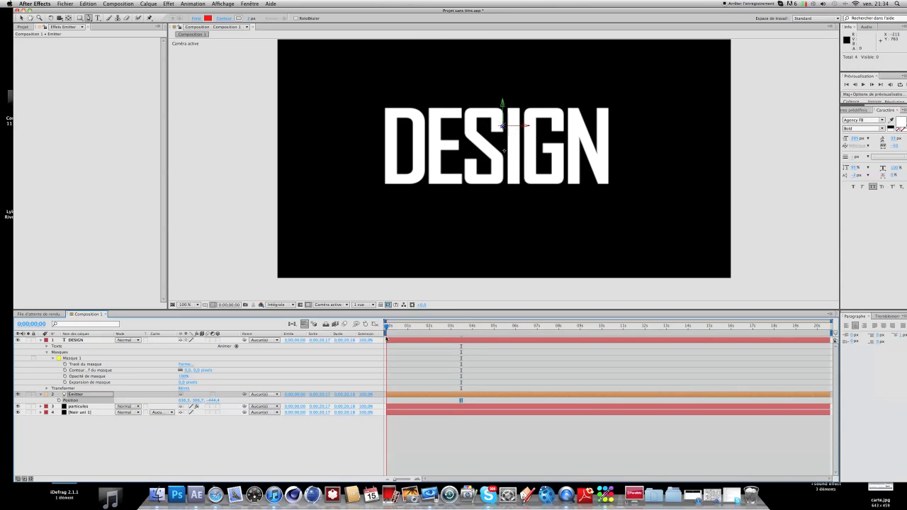
left_click(88, 4)
left_click(101, 64)
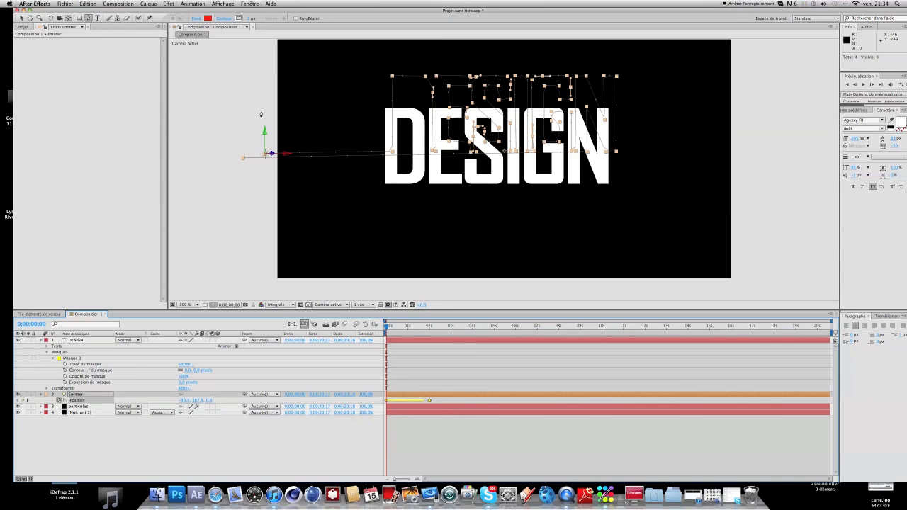
Examine the Emitter's motion path against the text and scrub from the start to 0:00:02:06.
scroll(504, 152, "down", 1)
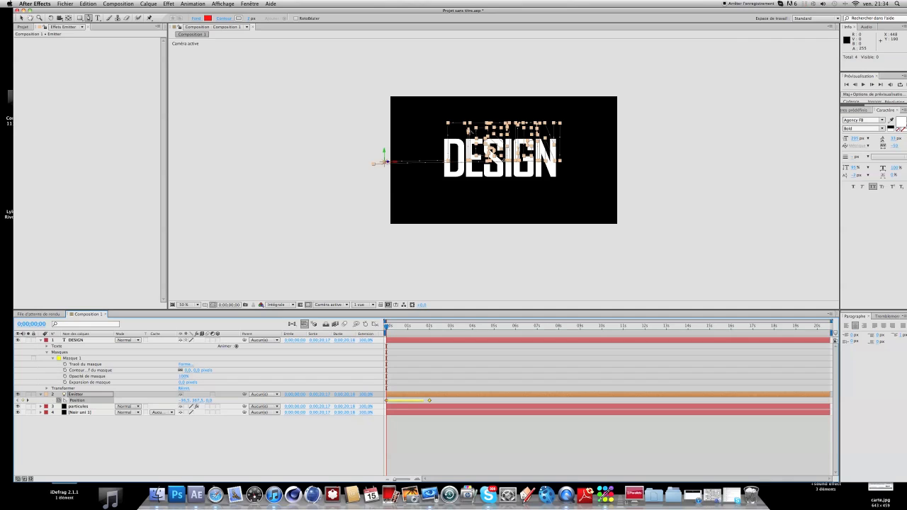
scroll(469, 130, "up", 1)
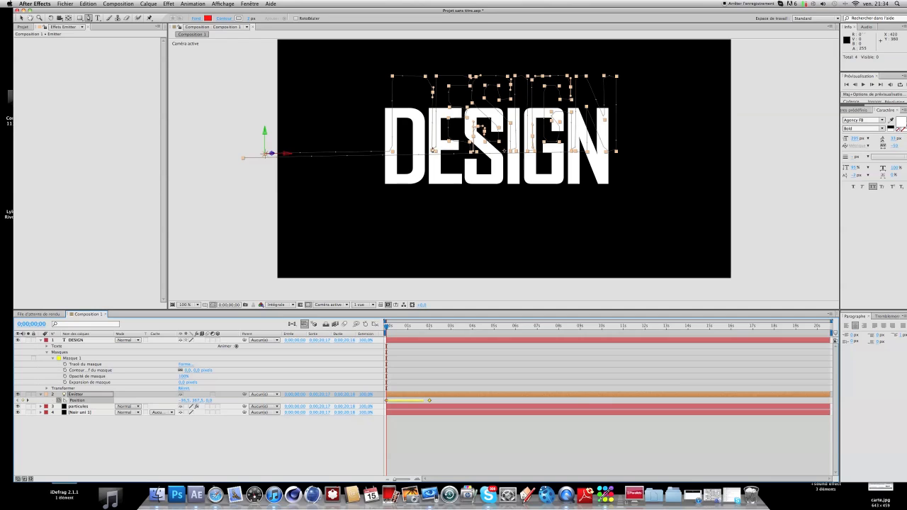
left_click(387, 328)
left_click_drag(388, 328, 433, 328)
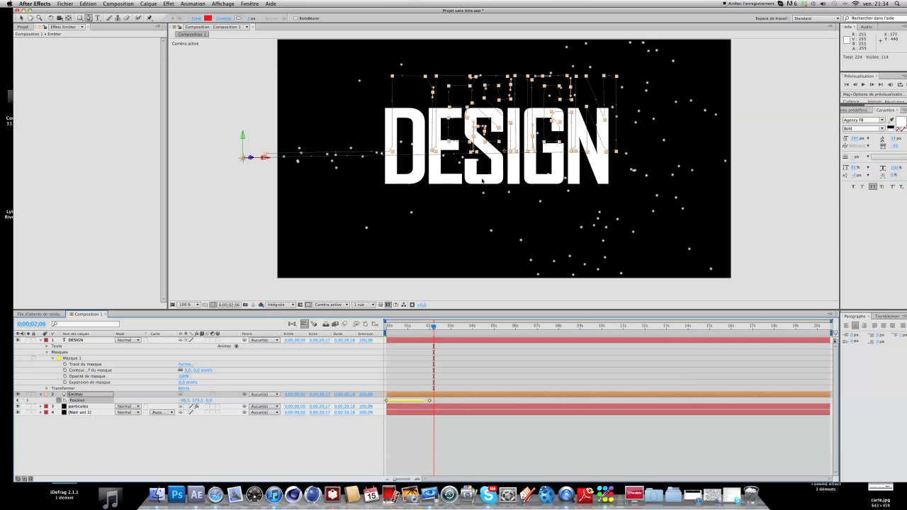
Move the Emitter's whole motion path so that it lines up with the DESIGN lettering.
left_click(21, 17)
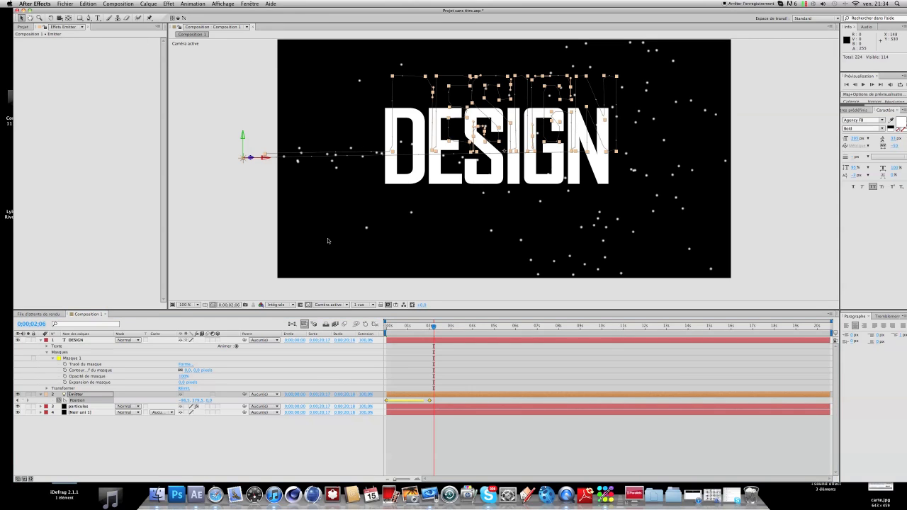
left_click(41, 394)
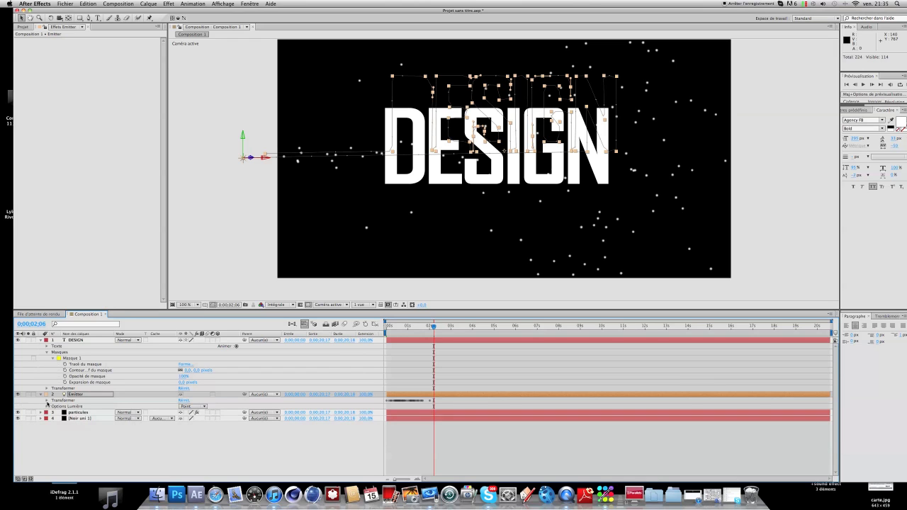
left_click(47, 401)
scroll(493, 202, "down", 1)
scroll(494, 202, "up", 1)
scroll(494, 204, "down", 1)
scroll(494, 205, "up", 1)
scroll(494, 205, "down", 1)
scroll(487, 129, "up", 1)
left_click_drag(272, 151, 268, 188)
left_click_drag(446, 146, 444, 142)
key("comma")
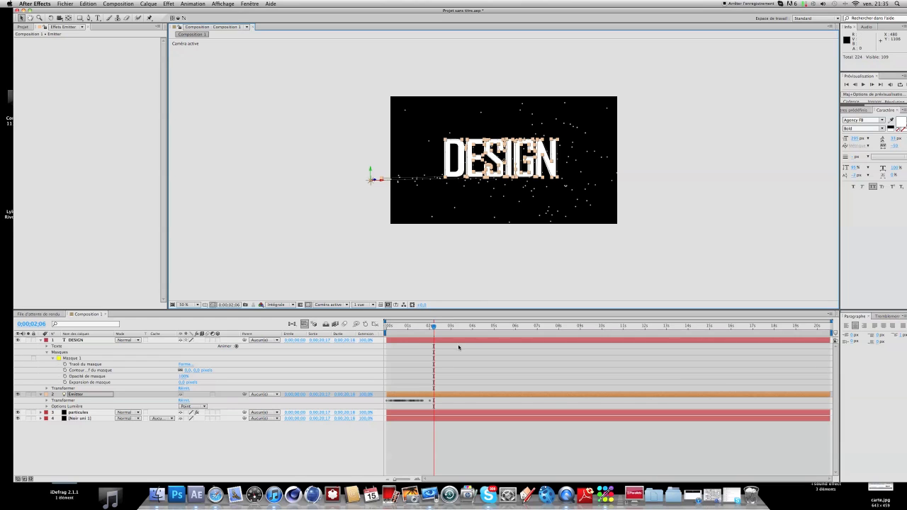
Preview the particles at 0:00:00:17 and move the DESIGN text to about 648, 469.
left_click_drag(434, 326, 398, 340)
key("period")
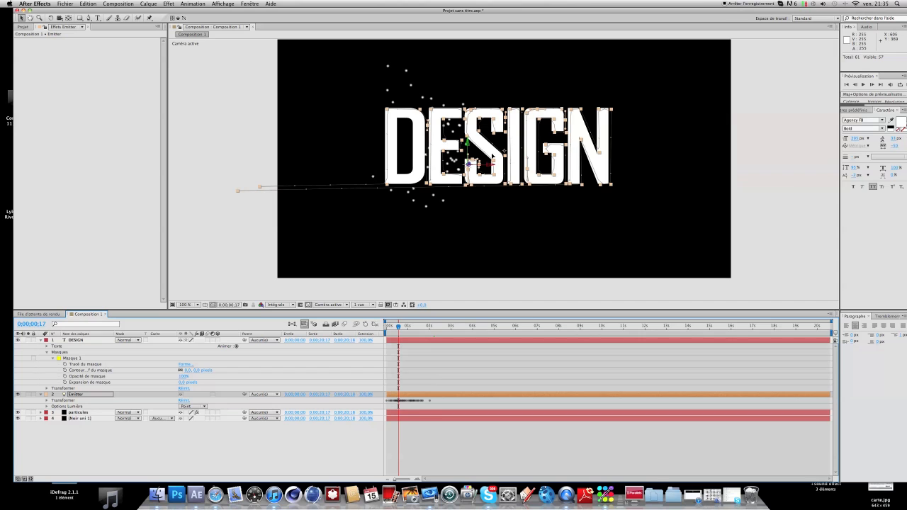
left_click_drag(493, 154, 503, 161)
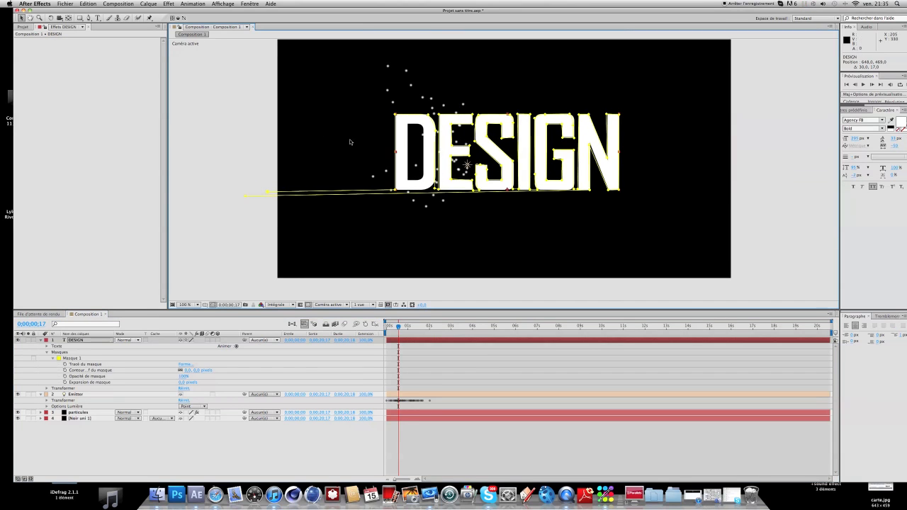
left_click(406, 270)
Go back to 0:00:00:06 and delete the DESIGN text layer.
left_click_drag(399, 327, 390, 330)
left_click(72, 340)
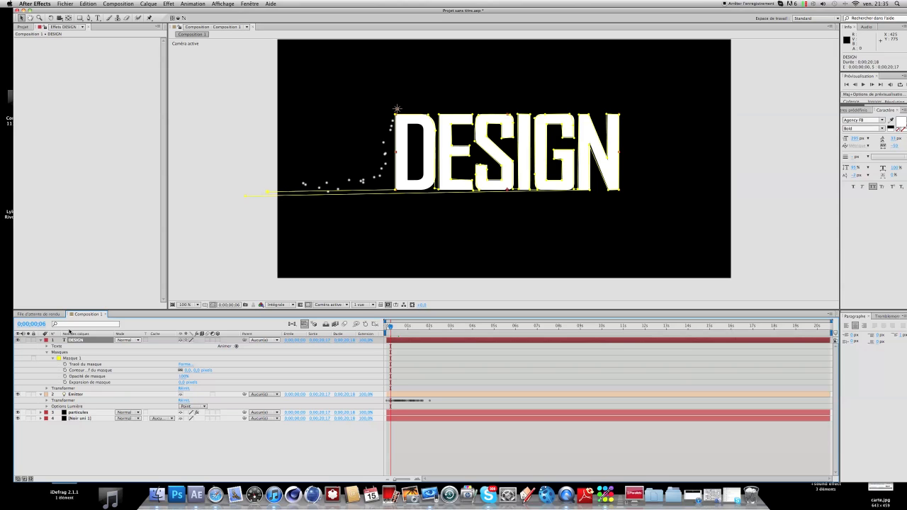
key("Delete")
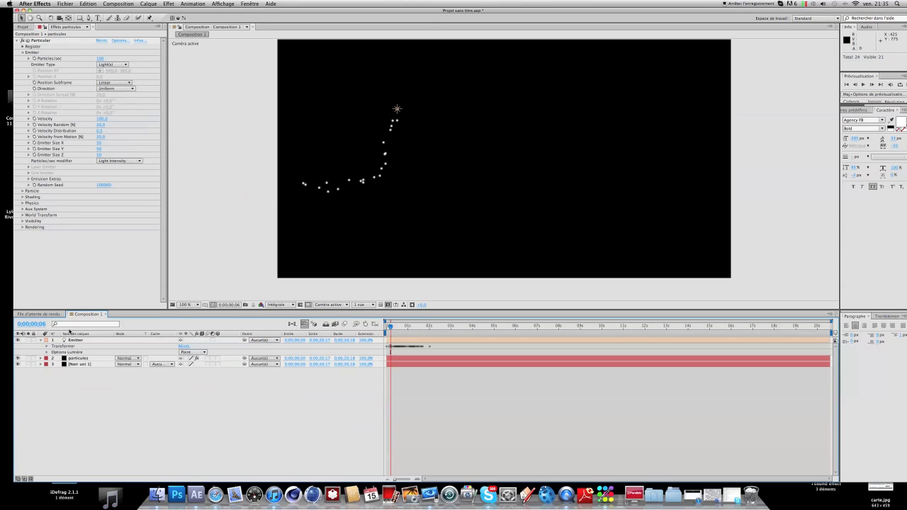
Preview the particles at 0:00:00:16 and raise Particular's Particles/sec on the particules layer to 1110.
key("comma")
key("comma")
mouse_move(392, 329)
left_mouse_down()
mouse_move(418, 329)
mouse_move(399, 345)
left_mouse_up()
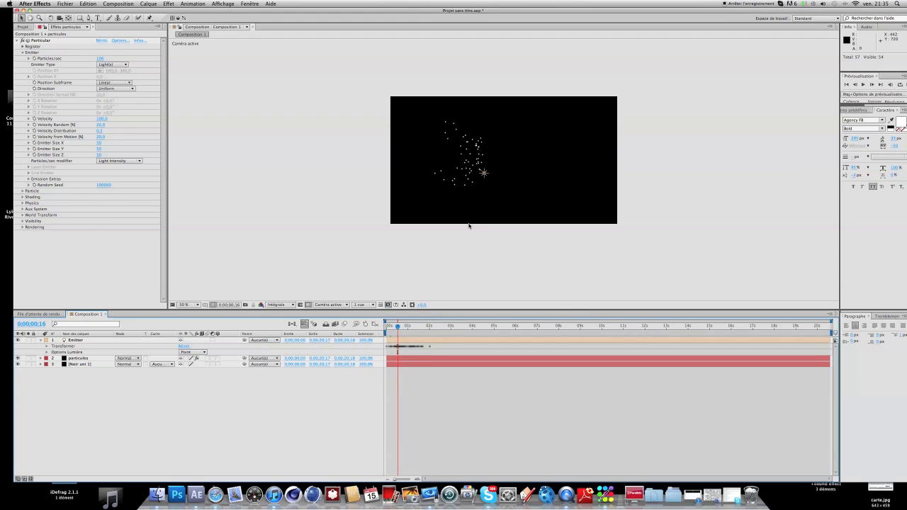
scroll(471, 173, "up", 1)
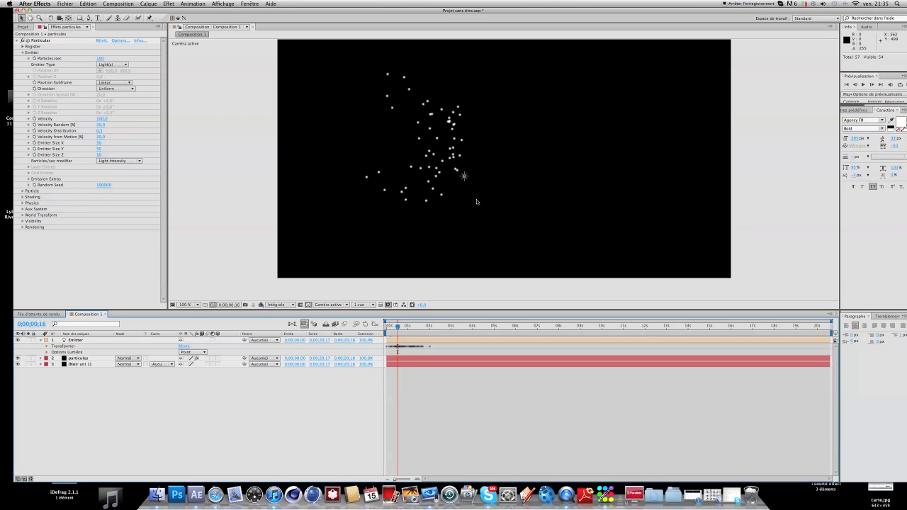
scroll(476, 193, "down", 1)
scroll(492, 156, "up", 1)
left_click(94, 360)
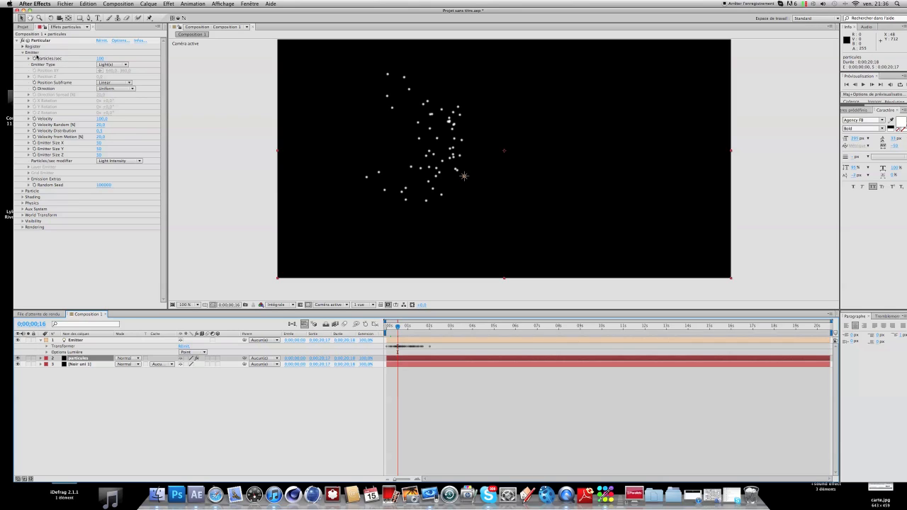
left_click_drag(101, 59, 139, 63)
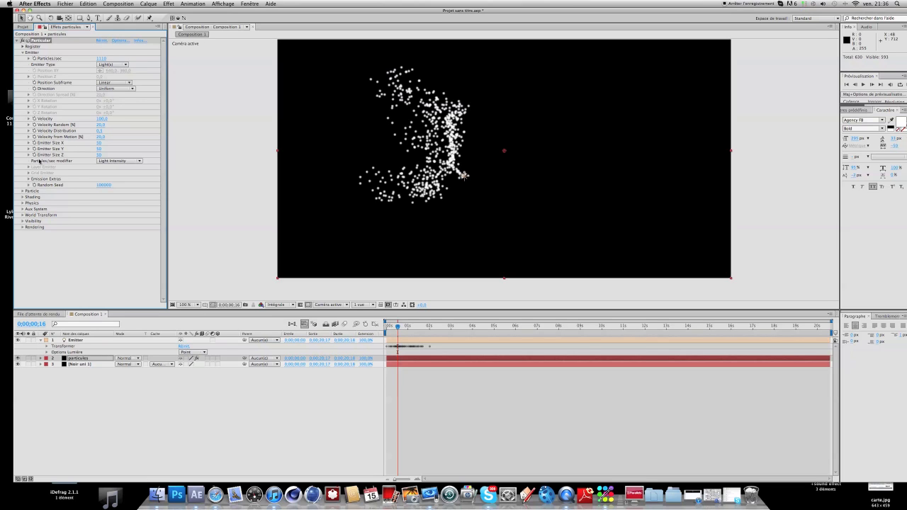
In Particular's Particle settings on the particules layer, set the Particle Type to Cloudlet.
left_click(22, 191)
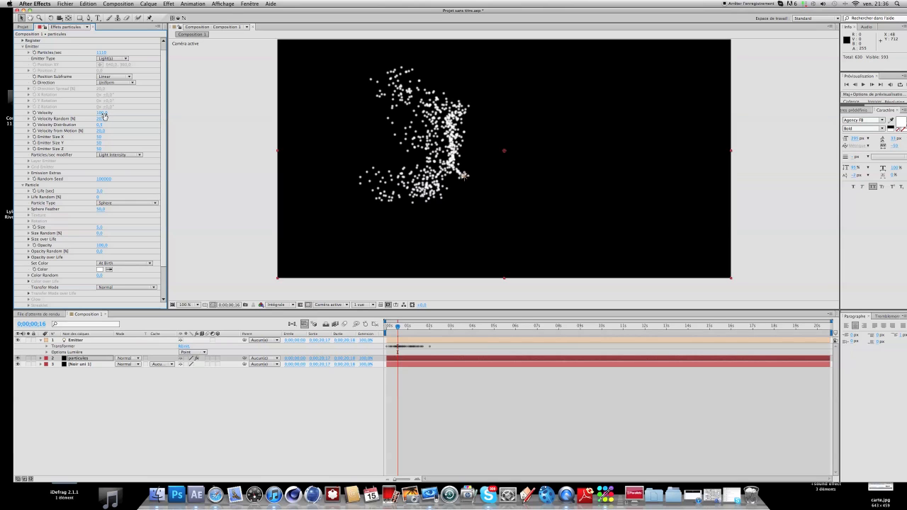
left_click_drag(106, 113, 119, 129)
scroll(92, 129, "down", 3)
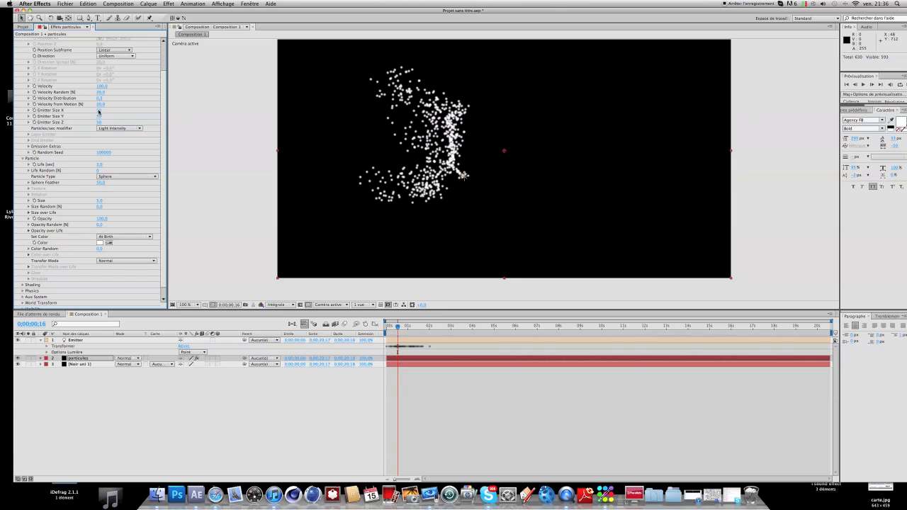
scroll(99, 112, "down", 1)
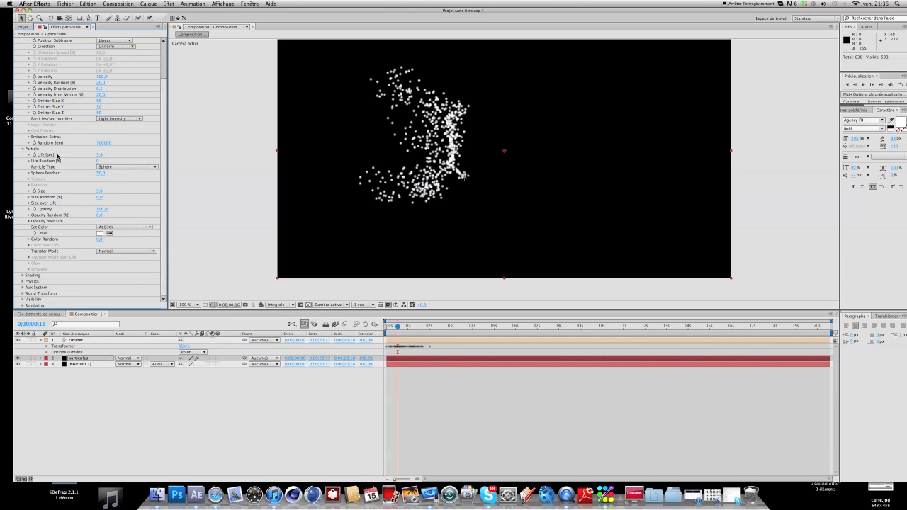
left_click(116, 168)
left_click(108, 170)
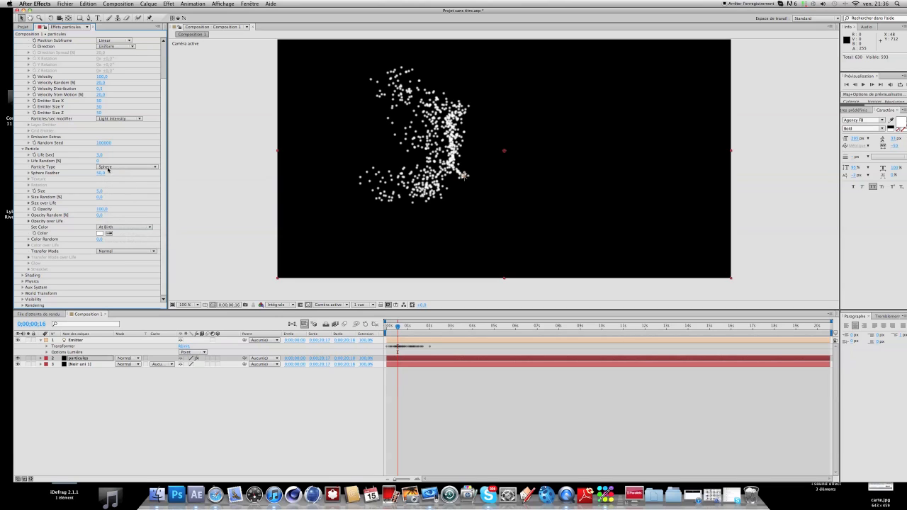
left_click(121, 168)
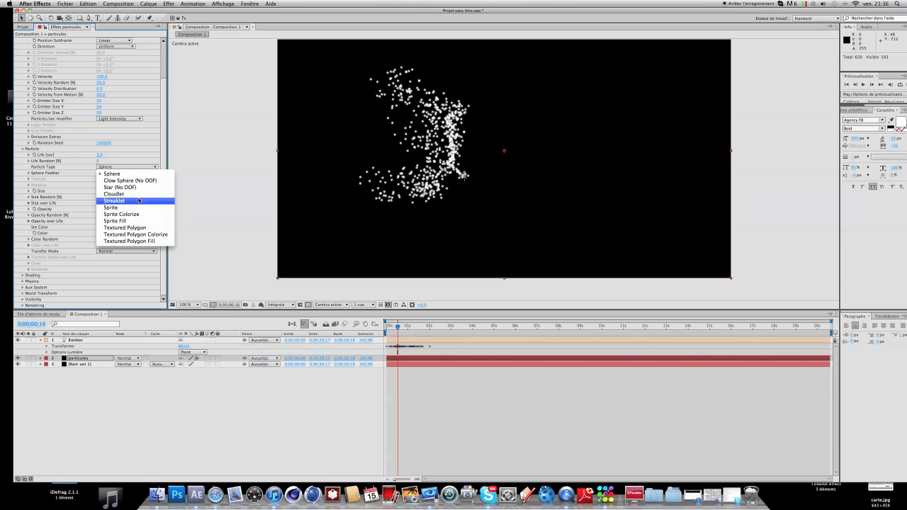
left_click(115, 194)
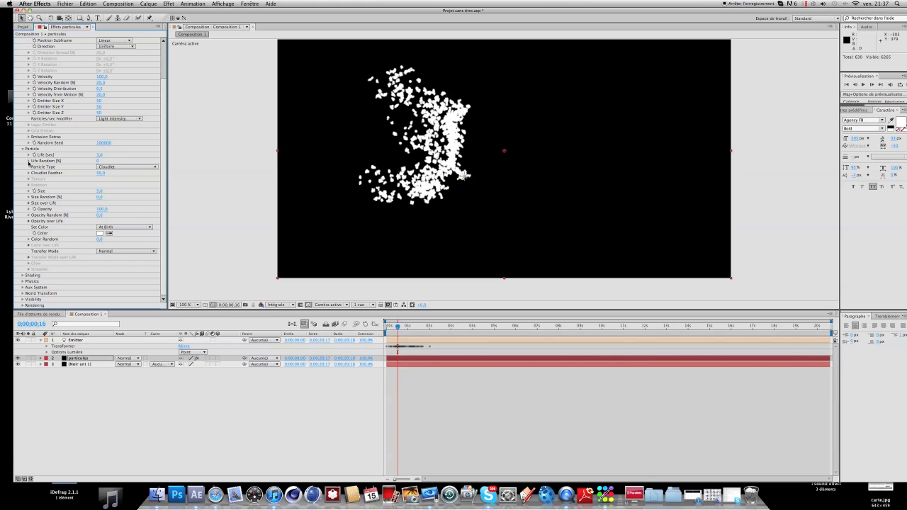
Enlarge the particle Size on the particules layer and lower the Opacity to 1.
left_click(29, 162)
left_click(29, 162)
left_click(29, 155)
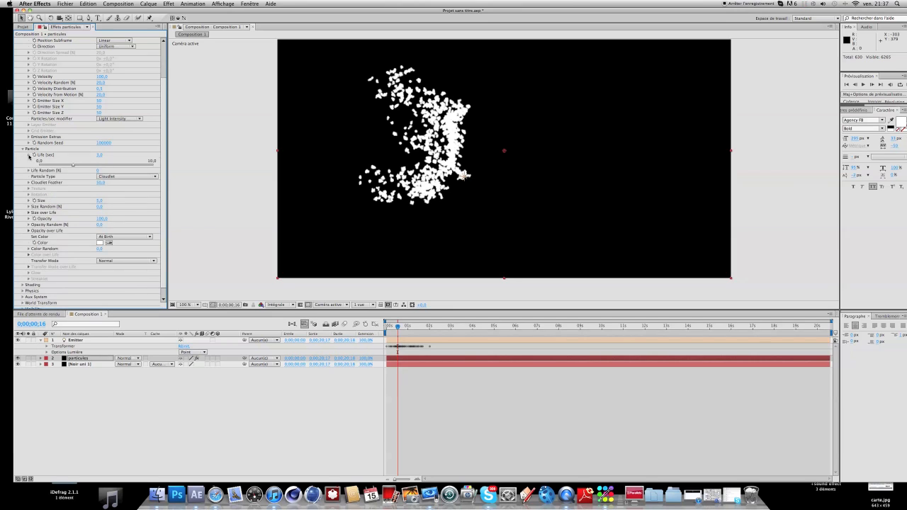
left_click(29, 155)
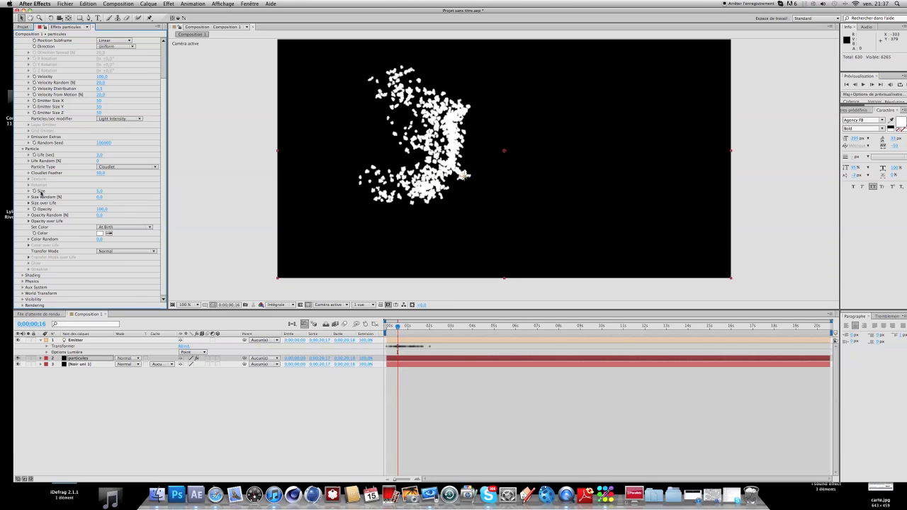
mouse_move(104, 190)
left_mouse_down()
mouse_move(131, 190)
mouse_move(104, 192)
left_mouse_up()
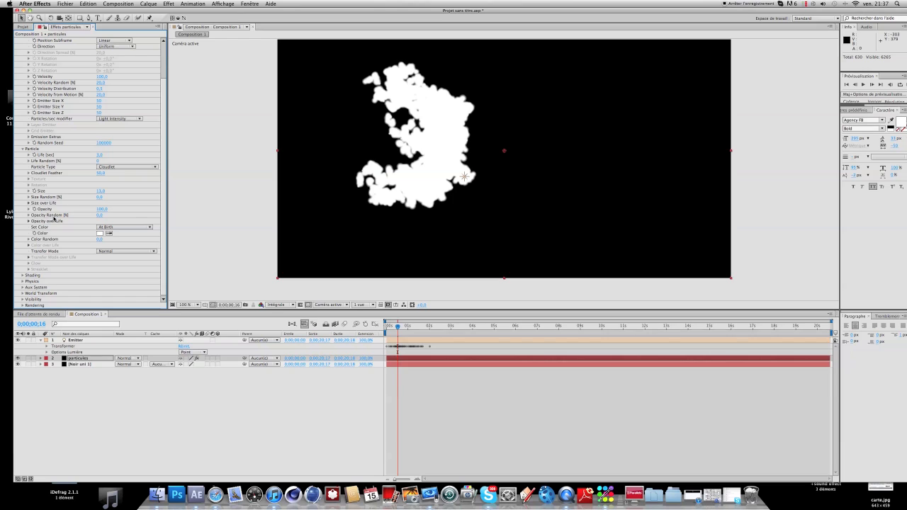
left_click_drag(96, 209, 66, 220)
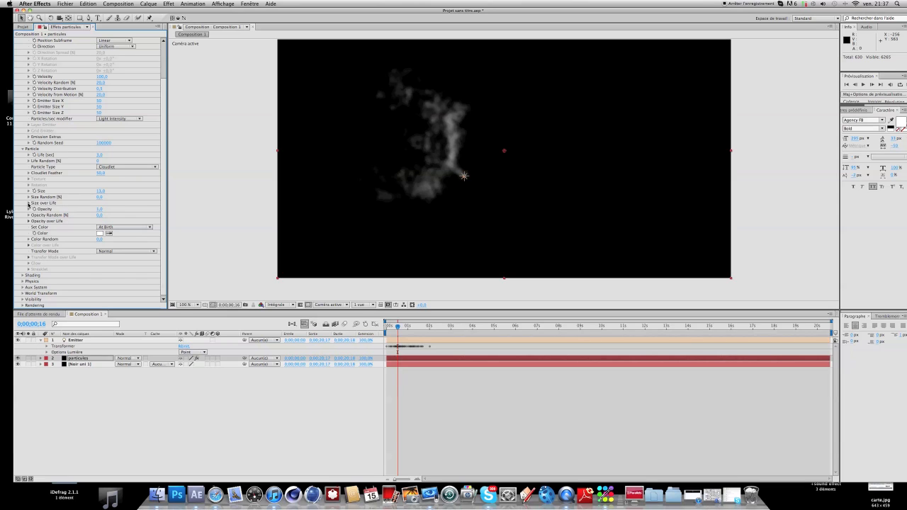
Apply the straight descending ramp preset to Size over Life and preview the particles at 0:00:00:19.
left_click(29, 203)
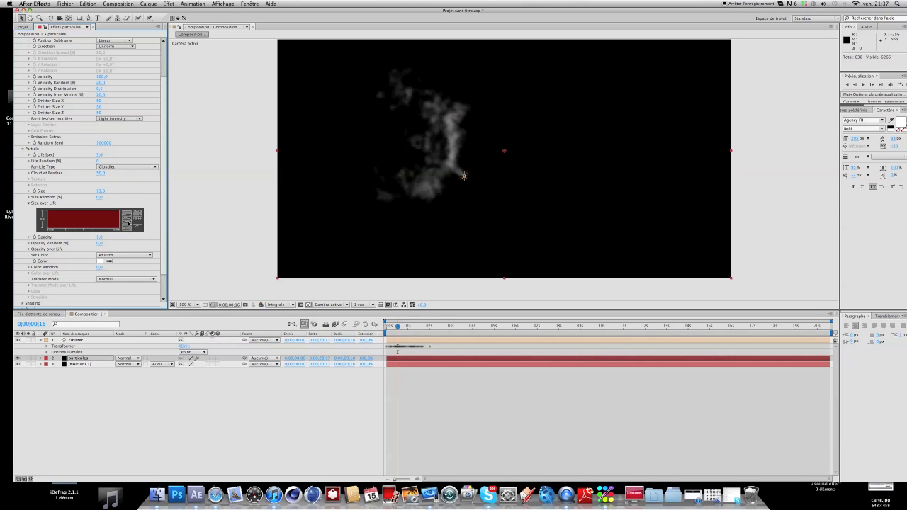
left_click(128, 218)
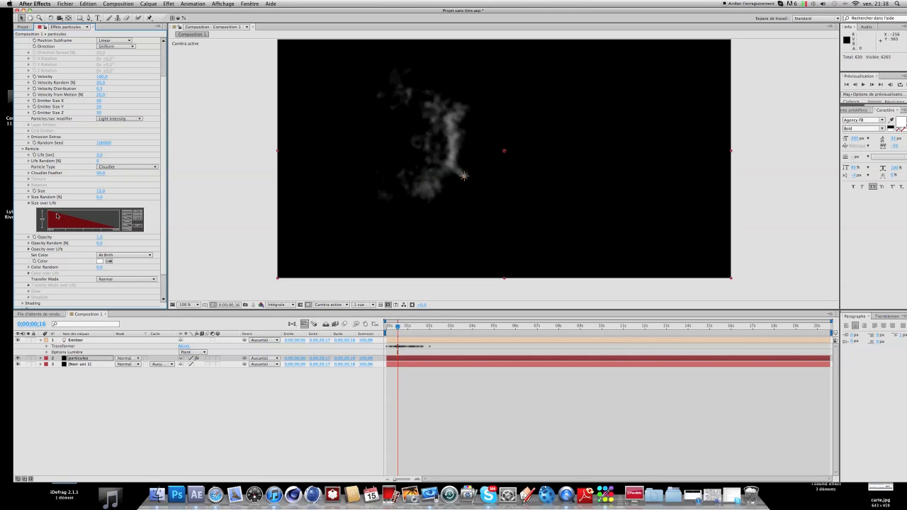
mouse_move(398, 327)
left_mouse_down()
mouse_move(409, 326)
mouse_move(400, 337)
left_mouse_up()
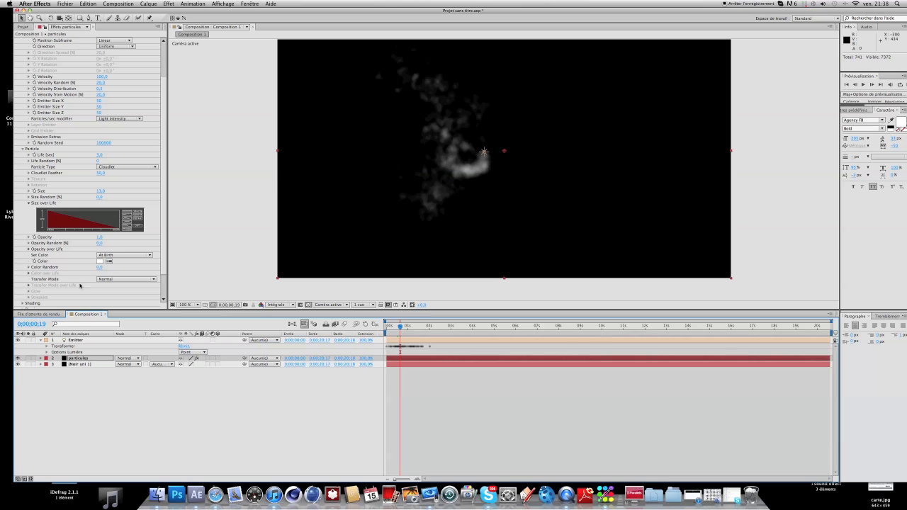
Apply the straight descending ramp preset to the particles' Opacity over Life.
scroll(70, 229, "down", 3)
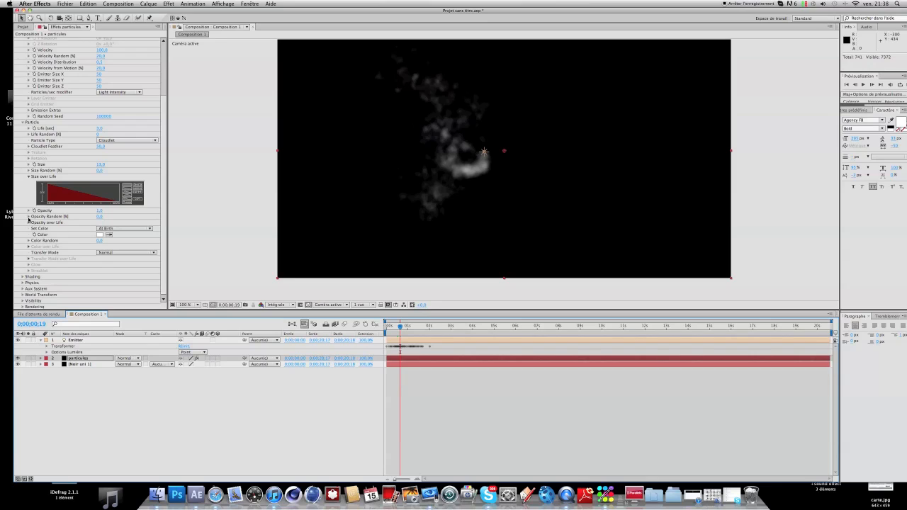
left_click(28, 223)
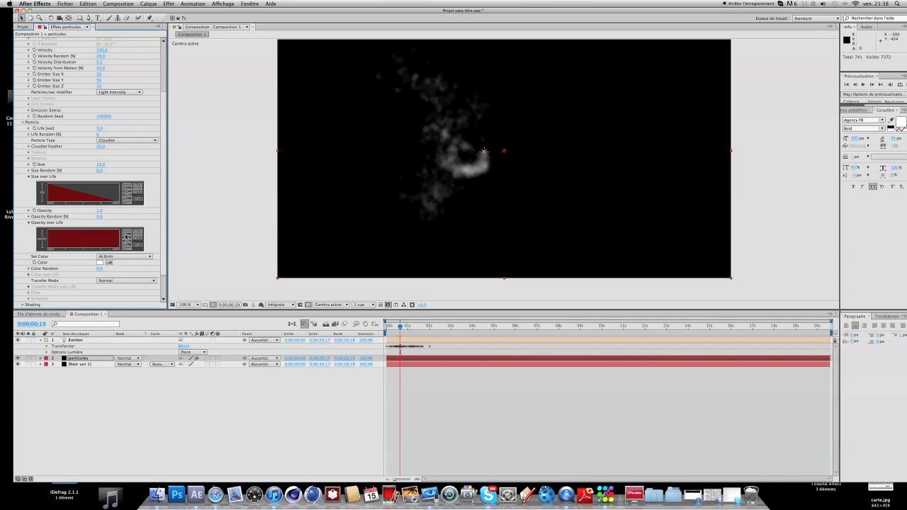
left_click(125, 237)
Set the particles' Color to a bright red.
scroll(53, 239, "down", 3)
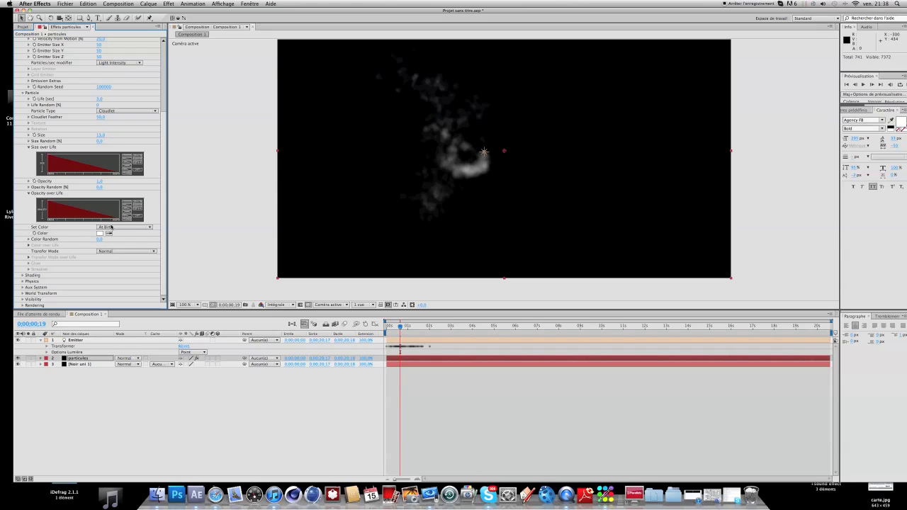
left_click(99, 233)
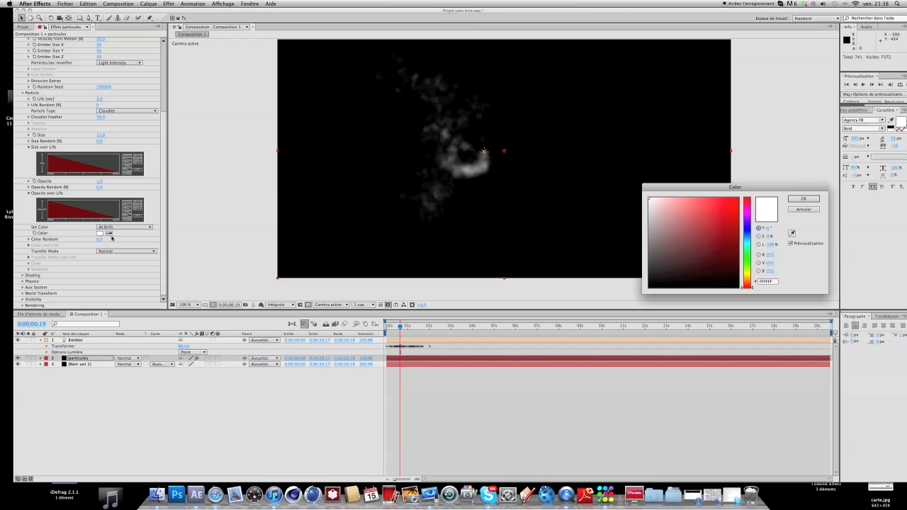
left_click(735, 201)
left_click(803, 198)
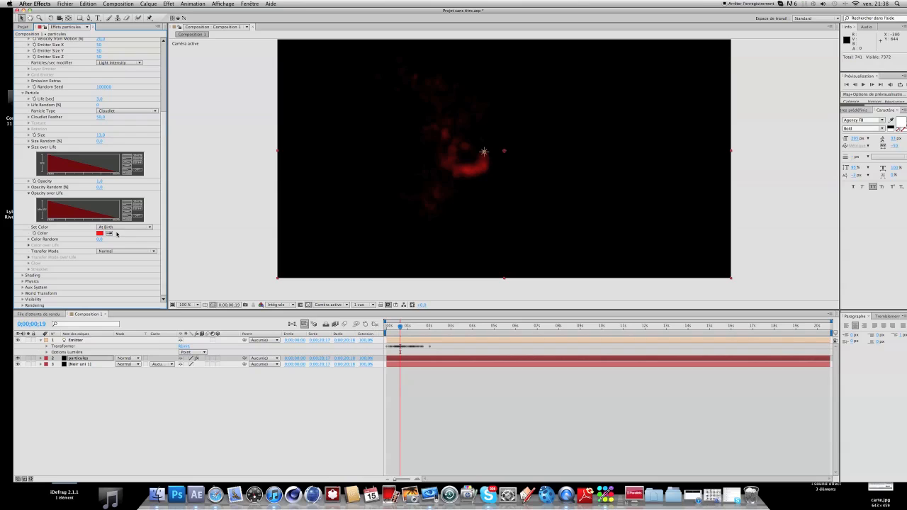
Switch Set Color to Over Life and apply the yellow, red, pink and purple gradient preset.
left_click(117, 229)
left_click(115, 241)
left_click(29, 245)
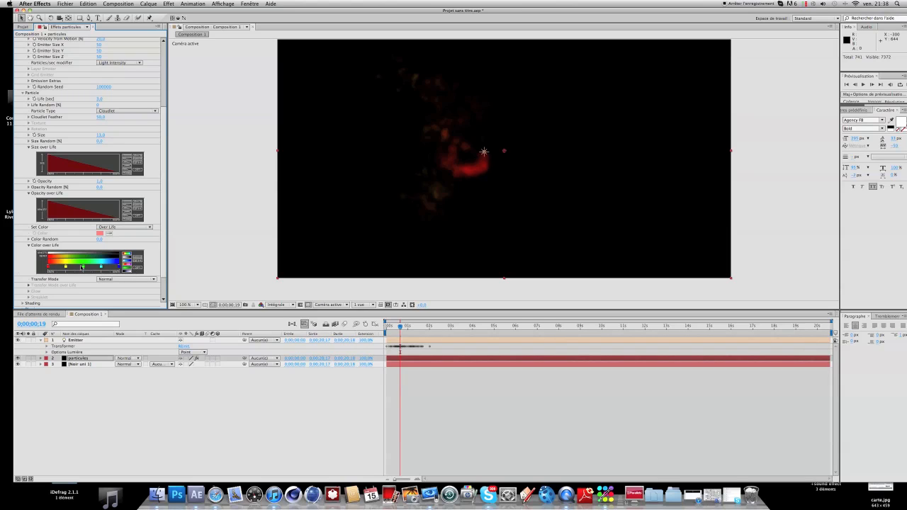
left_click(125, 269)
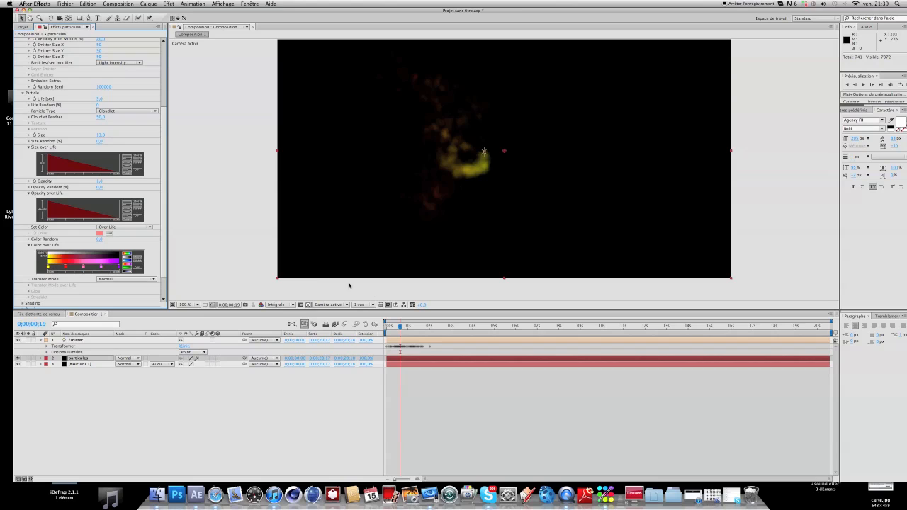
Shift the red and pink stops of Color over Life toward the yellow start and preview the particles at 0:00:00:21.
mouse_move(401, 326)
left_mouse_down()
mouse_move(385, 327)
mouse_move(402, 327)
left_mouse_up()
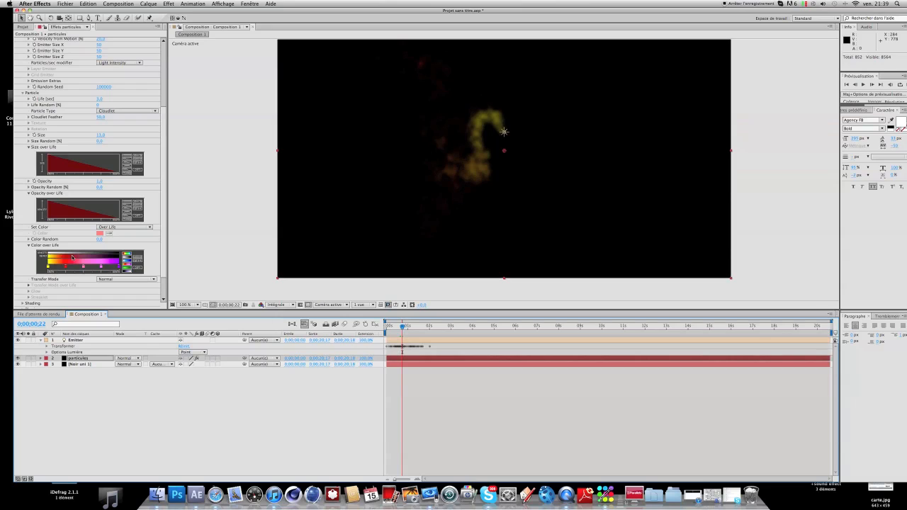
left_click_drag(66, 267, 59, 267)
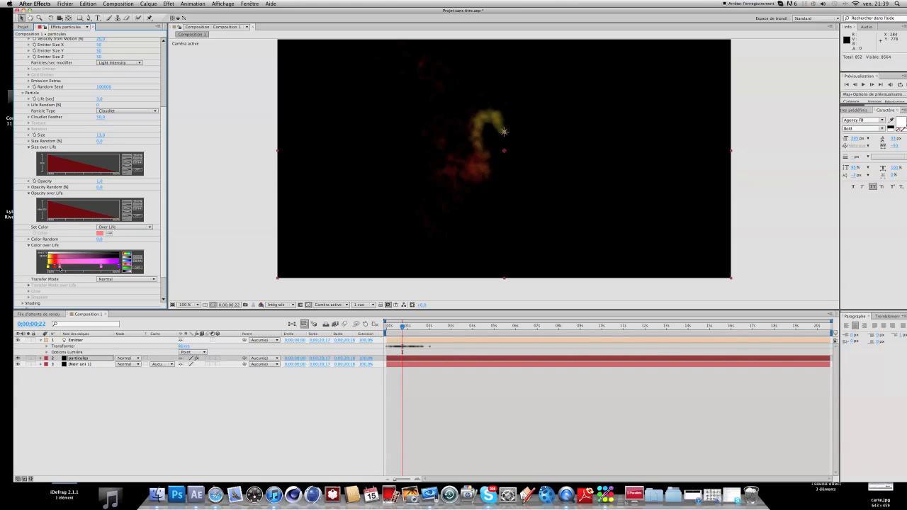
mouse_move(402, 327)
left_mouse_down()
mouse_move(392, 327)
mouse_move(402, 328)
left_mouse_up()
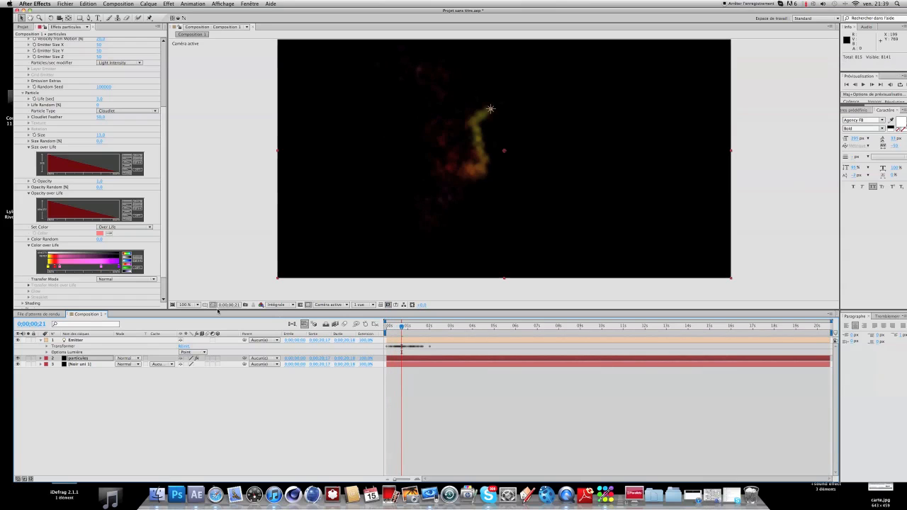
scroll(95, 258, "down", 3)
scroll(71, 251, "up", 2)
scroll(71, 250, "down", 2)
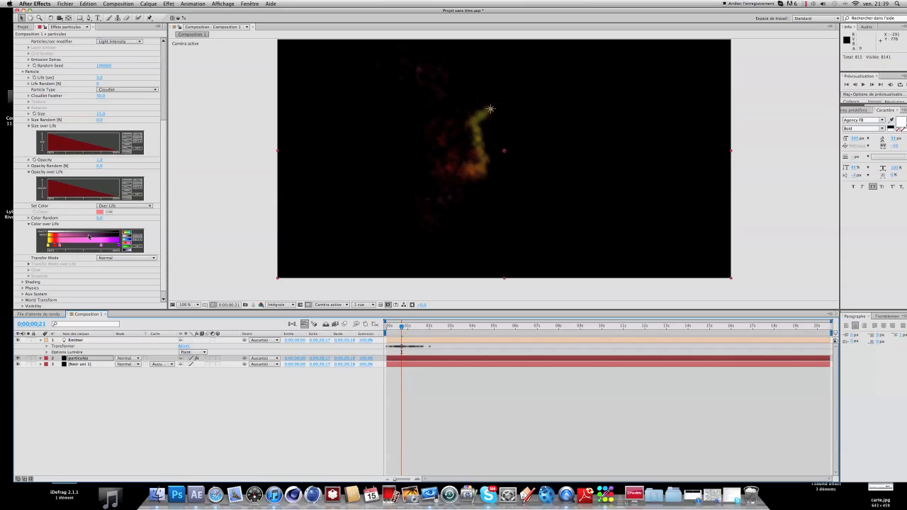
Duplicate the particules layer and set the copy's Particle Type to Sphere.
left_click(86, 359)
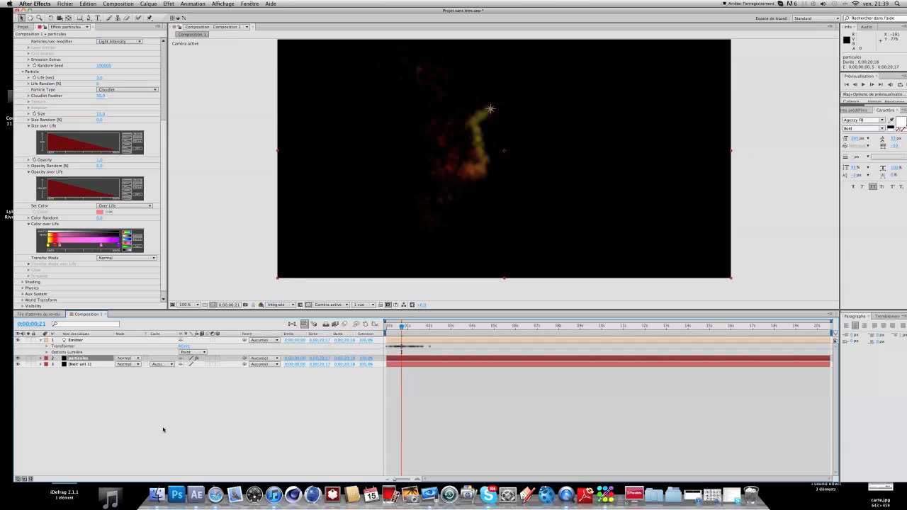
key("super+d")
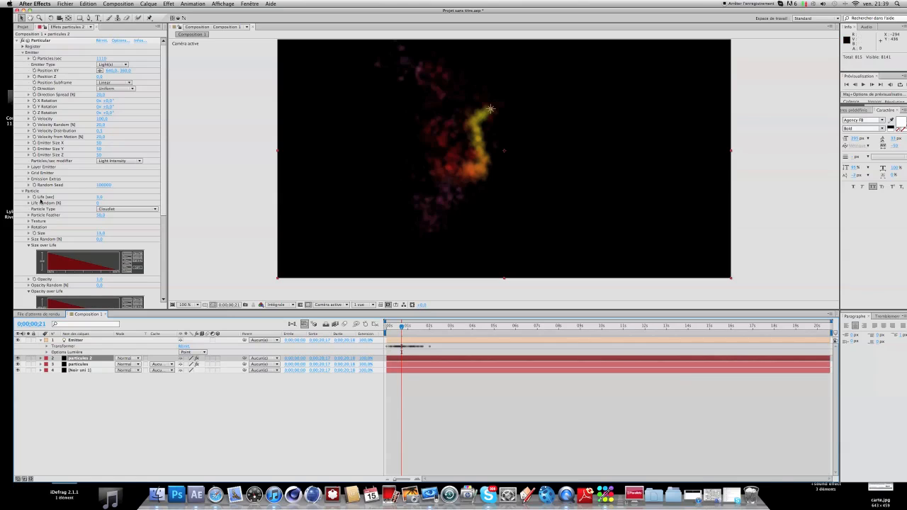
left_click(134, 210)
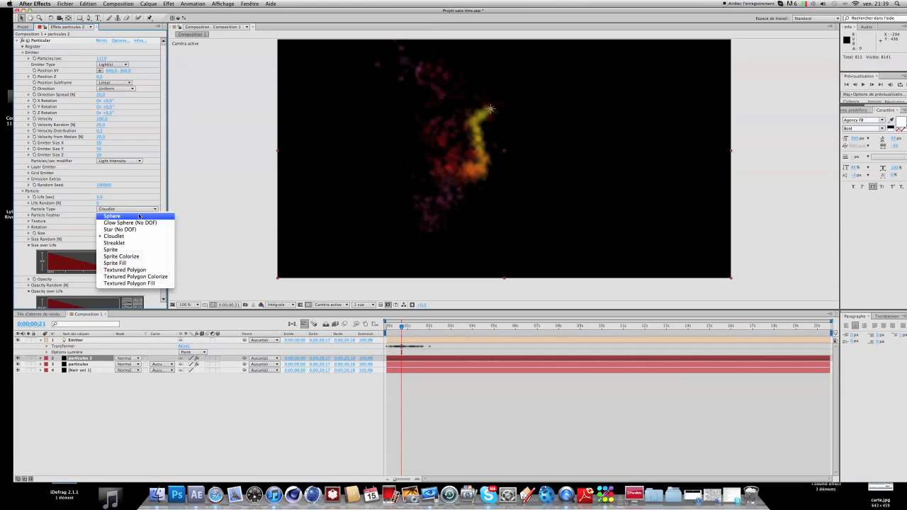
left_click(138, 216)
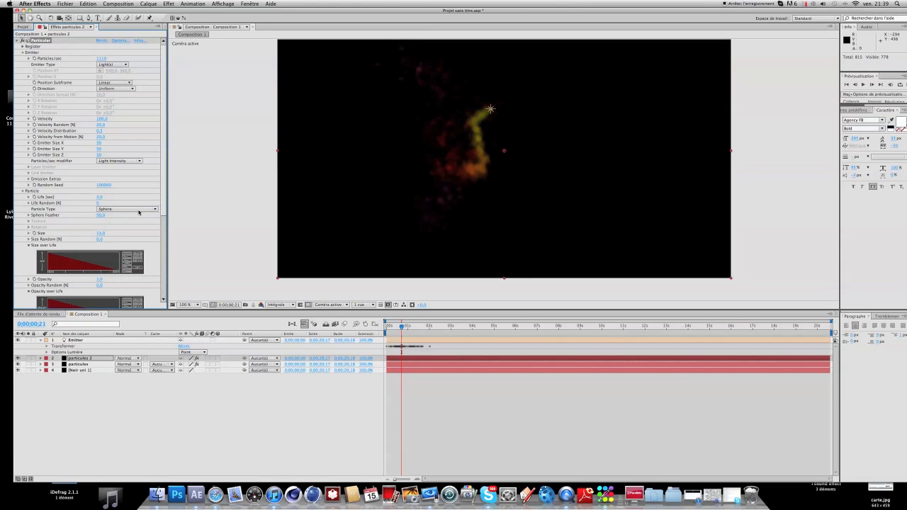
scroll(117, 115, "down", 1)
scroll(117, 114, "up", 1)
scroll(112, 175, "down", 1)
scroll(111, 178, "up", 1)
left_click(122, 209)
left_click(135, 189)
Set the particle Opacity to 100 and the Size to 1 on the duplicated particules layer.
scroll(121, 206, "down", 5)
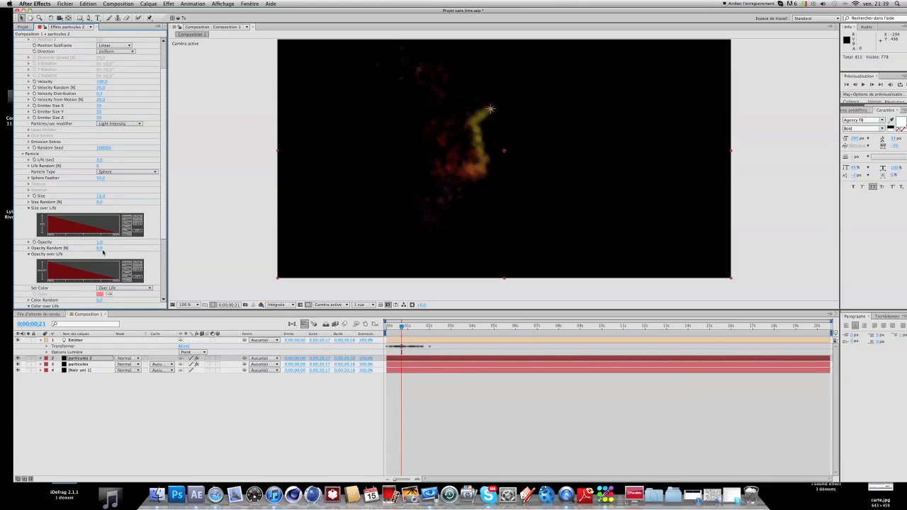
left_click_drag(100, 241, 144, 243)
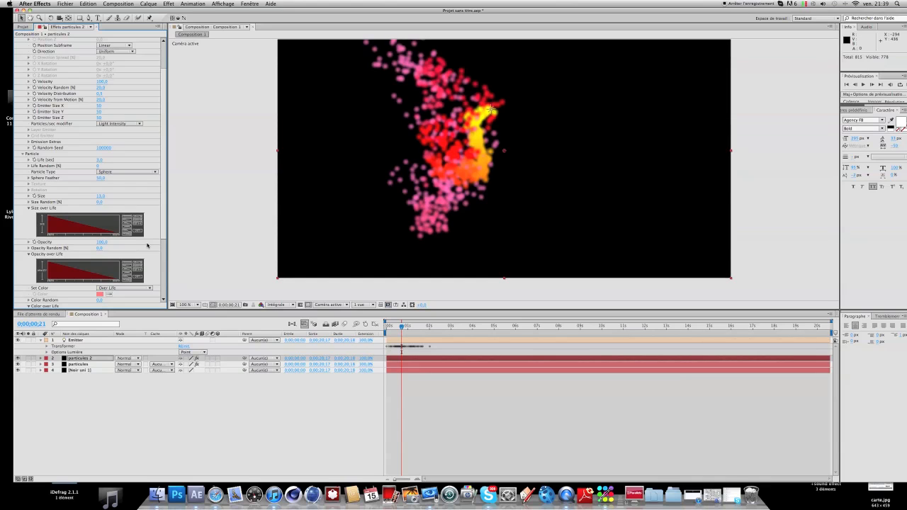
scroll(145, 246, "up", 1)
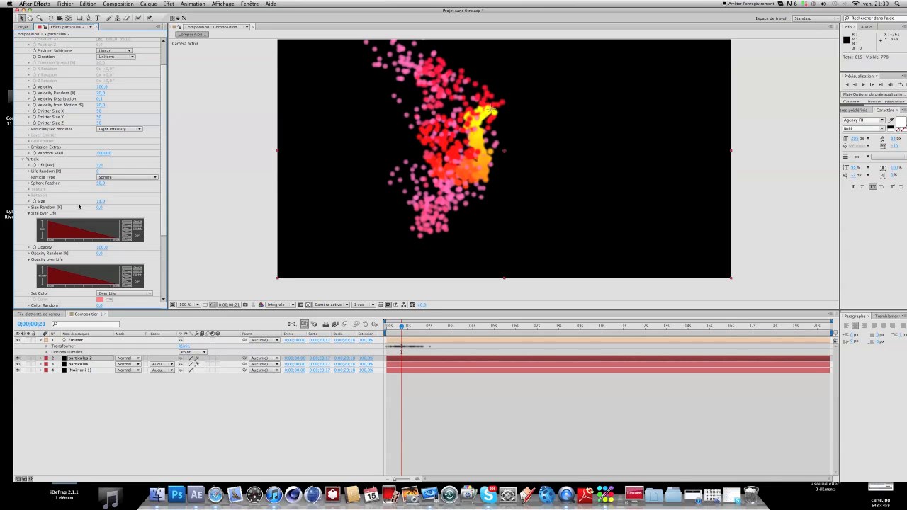
left_click_drag(103, 202, 99, 206)
scroll(440, 133, "up", 1)
scroll(439, 133, "down", 1)
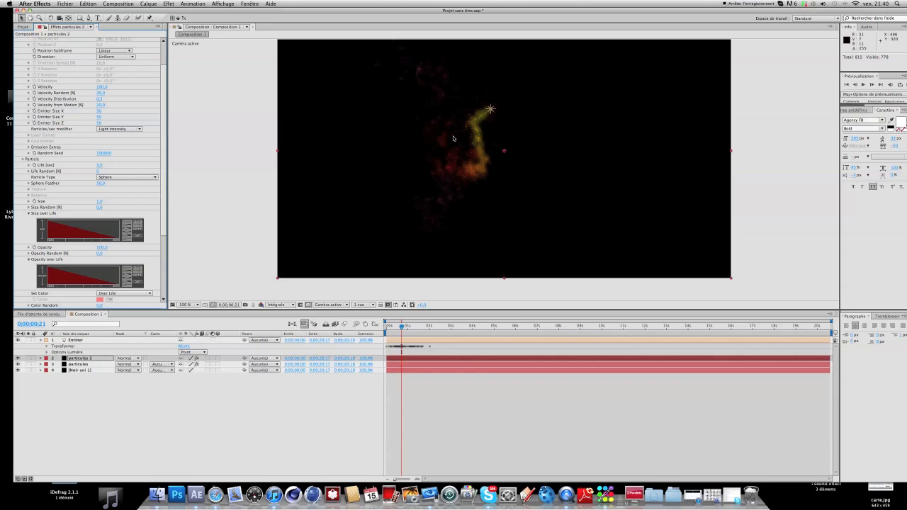
Preview at 0:00:00:14 and set the duplicated layer's Particles/sec to 2970 and particle Life to 1.4 seconds.
left_click(397, 330)
left_click_drag(397, 331, 396, 331)
scroll(144, 174, "up", 3)
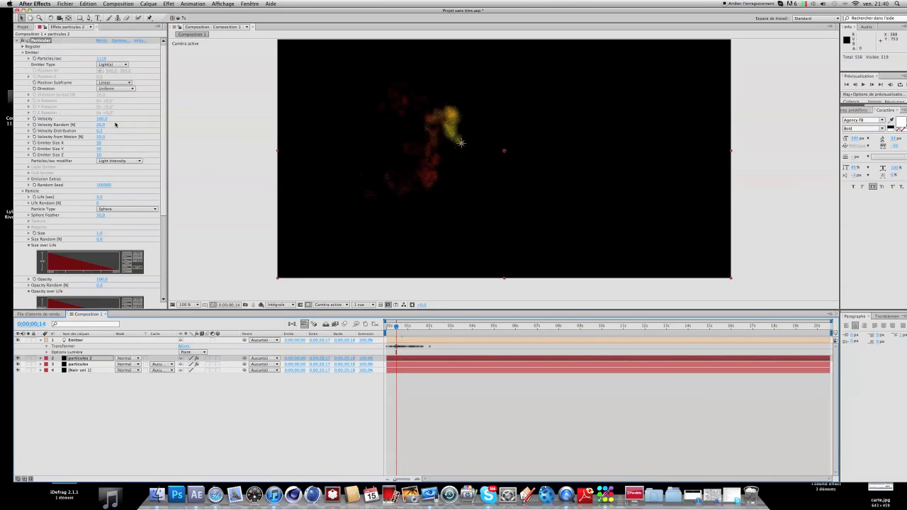
left_click_drag(101, 58, 171, 60)
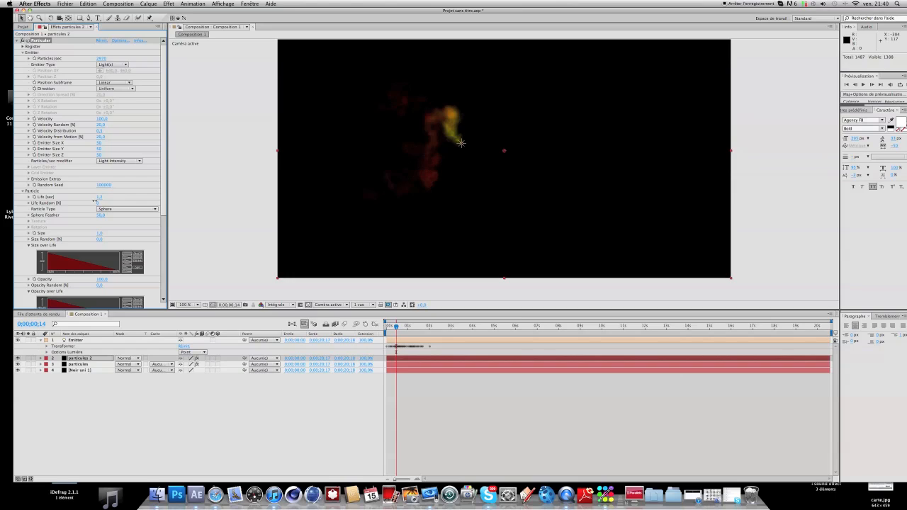
left_click_drag(94, 202, 96, 203)
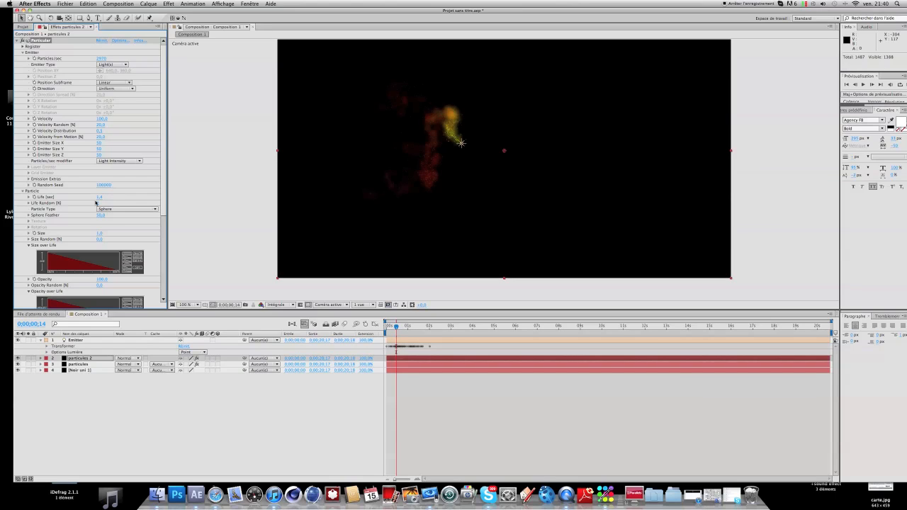
Preview the particules 2 layer at 0:00:01:27 and lower its emitter Velocity.
left_click_drag(396, 326, 427, 319)
scroll(374, 173, "up", 1)
scroll(374, 174, "down", 1)
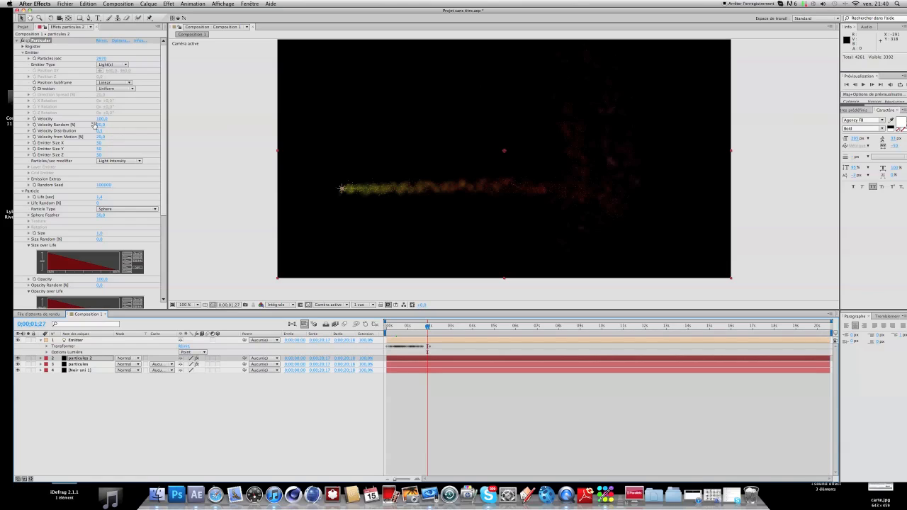
left_click_drag(102, 121, 104, 123)
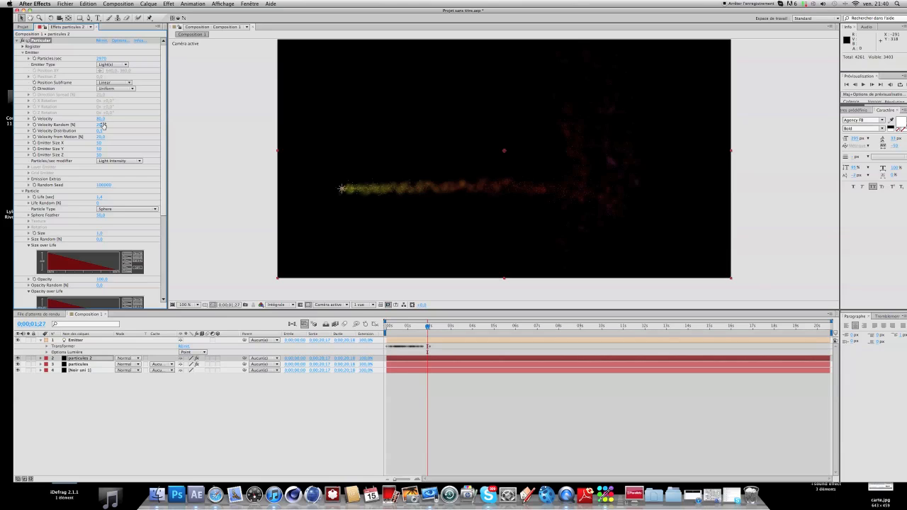
Duplicate the particules 2 layer and set the copy's Emitter Size X, Y and Z to 0.
left_click(55, 443)
left_click(86, 359)
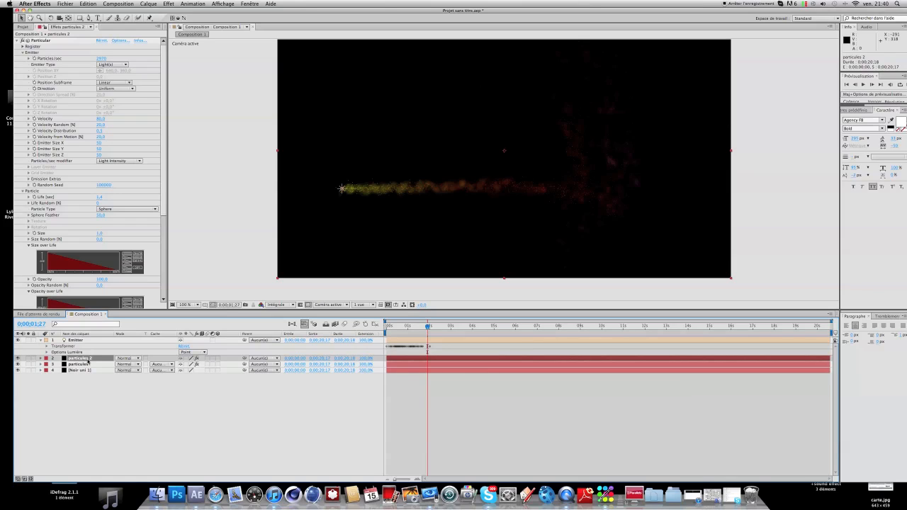
key("super+d")
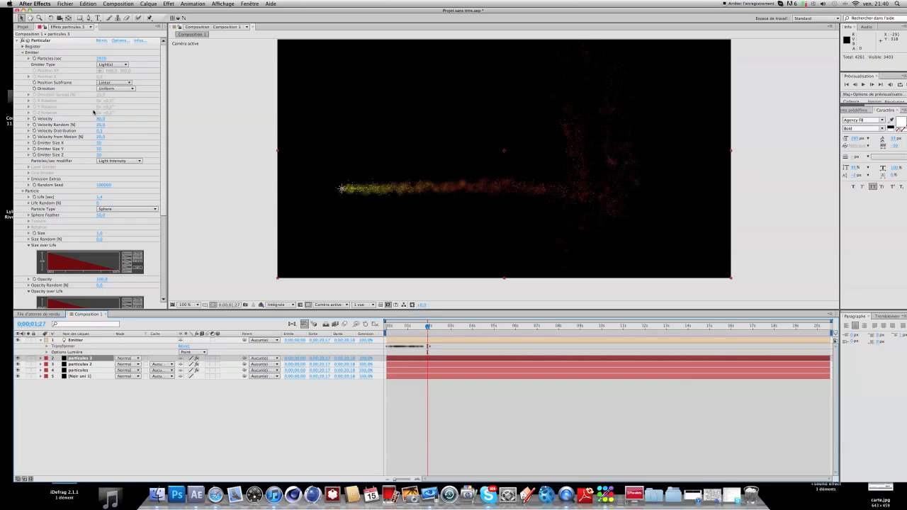
left_click(99, 143)
type("0")
key("Return")
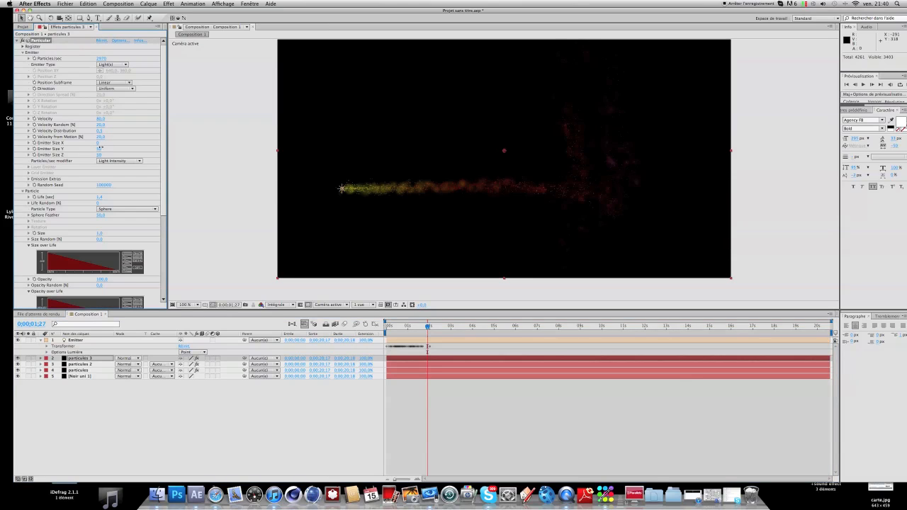
Reduce the Velocity of the particules 3 layer to 0 and preview the thin line at 0:00:01:25.
mouse_move(102, 119)
left_mouse_down()
mouse_move(77, 125)
mouse_move(92, 123)
left_mouse_up()
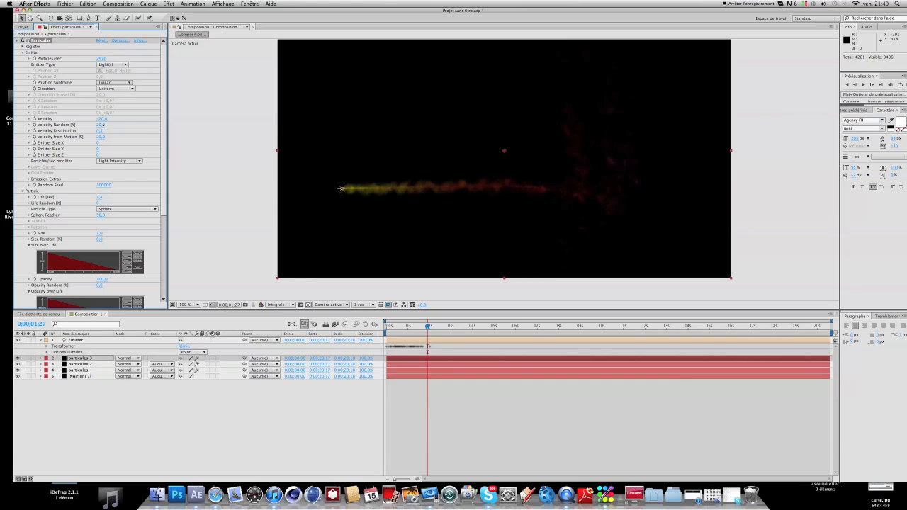
left_click_drag(101, 124, 102, 126)
scroll(526, 165, "up", 1)
scroll(526, 166, "down", 1)
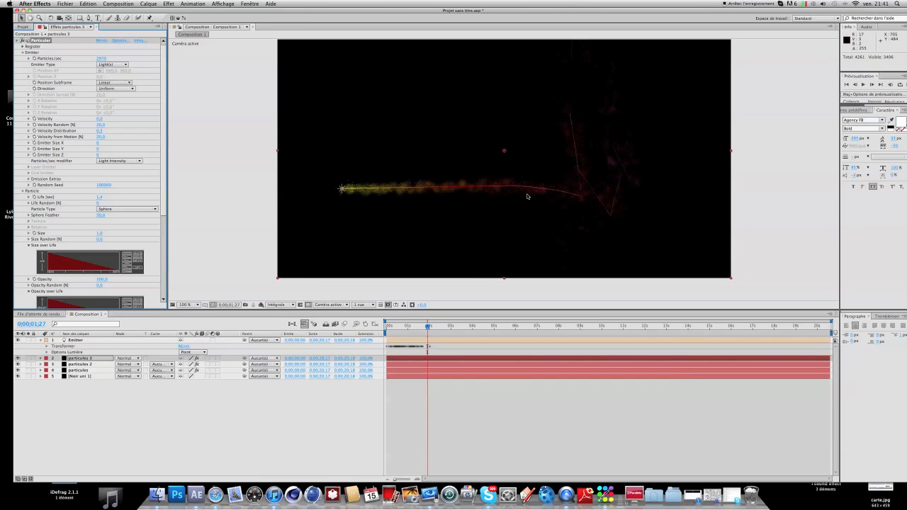
mouse_move(427, 326)
left_mouse_down()
mouse_move(411, 328)
mouse_move(426, 326)
left_mouse_up()
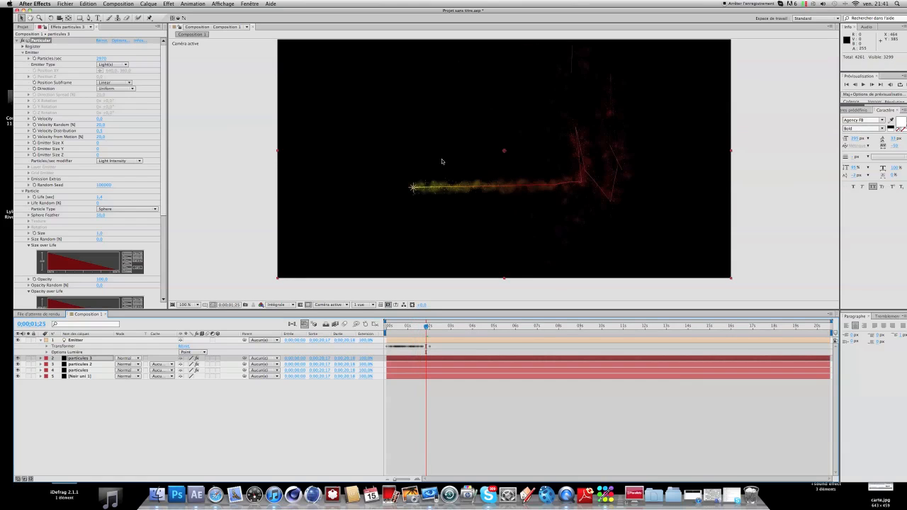
Lengthen the particle Life on the particules 3 layer so the traced line lasts longer.
scroll(74, 191, "down", 2)
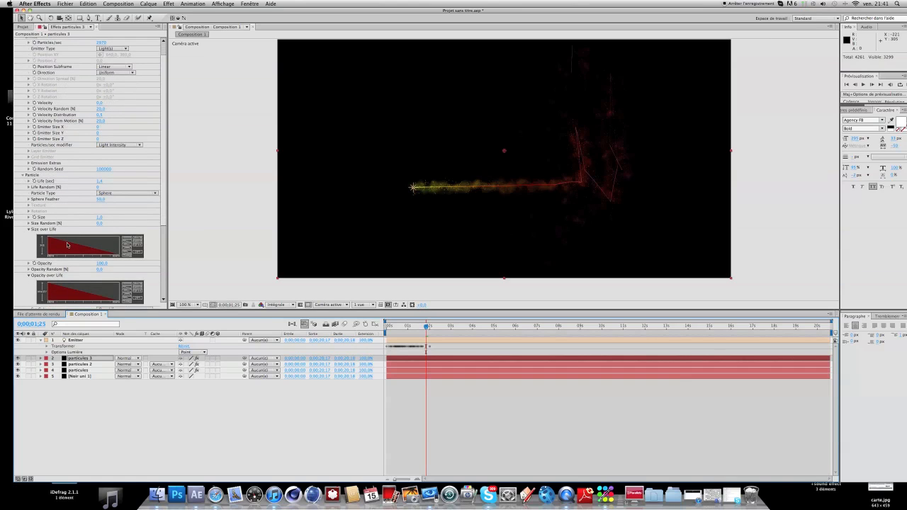
scroll(86, 257, "down", 4)
scroll(86, 258, "up", 5)
left_click_drag(97, 186, 110, 186)
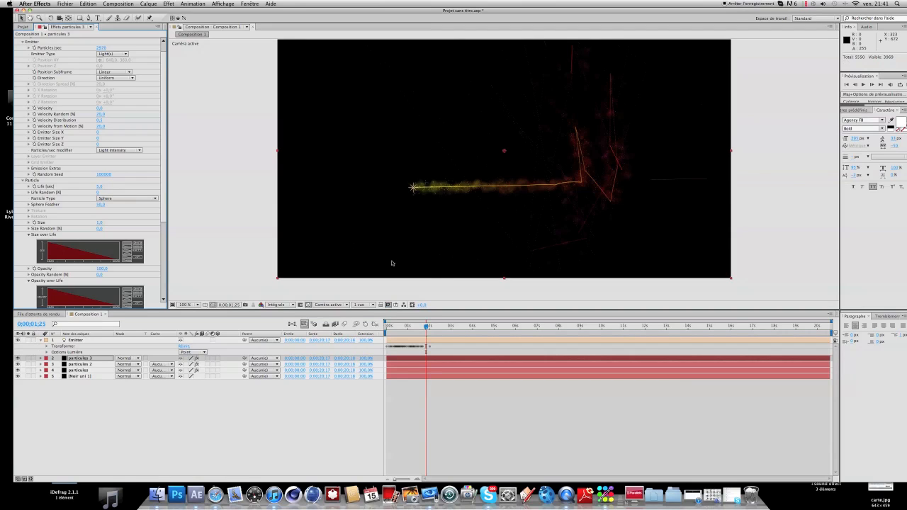
Preview at 0:00:01:07 and set Velocity Random, Velocity from Motion and Velocity Distribution to 0 on particules 3.
mouse_move(426, 330)
left_mouse_down()
mouse_move(403, 328)
mouse_move(413, 328)
left_mouse_up()
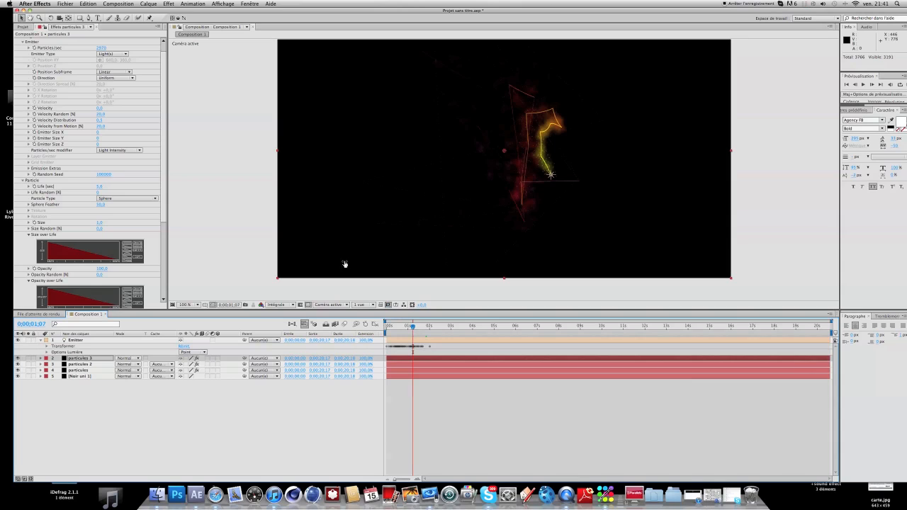
left_click_drag(103, 114, 98, 118)
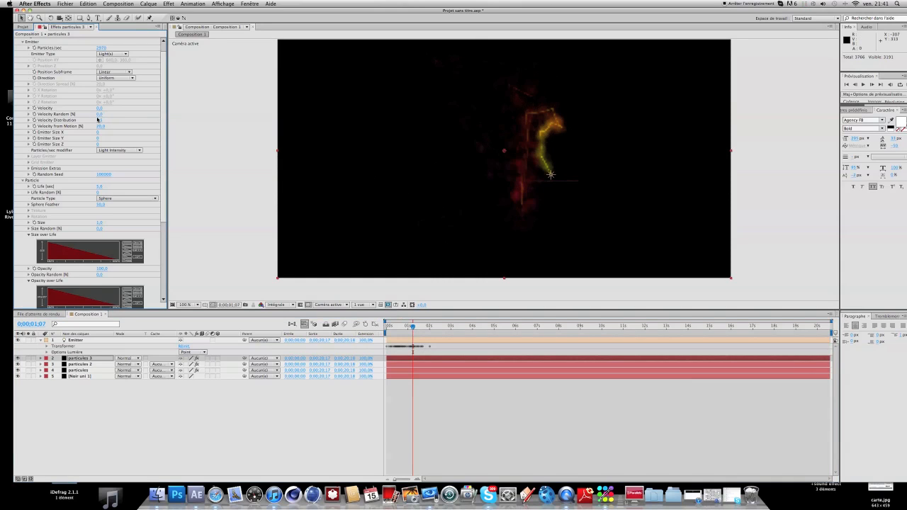
left_click_drag(103, 127, 99, 131)
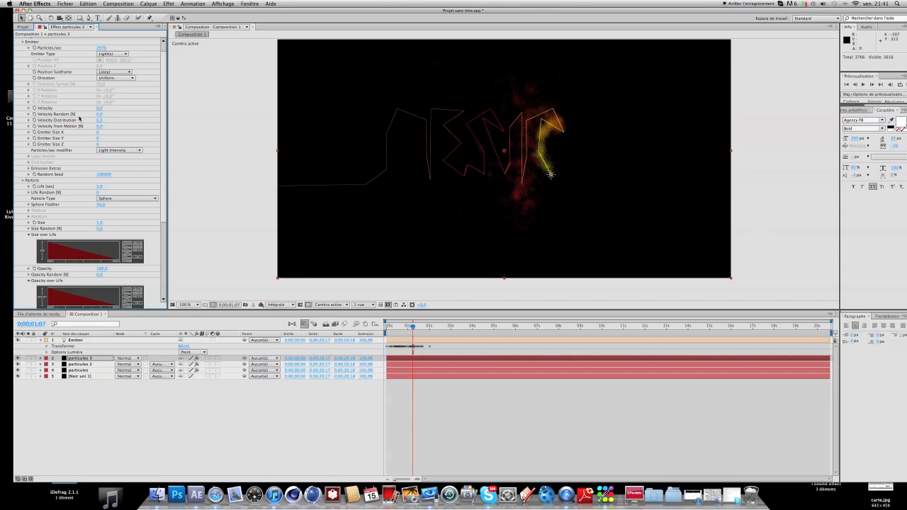
left_click(101, 120)
key("Return")
Examine the traced lettering at 0:00:01:25 up close and compare it with the Emitter light's motion path.
left_click_drag(414, 326, 427, 329)
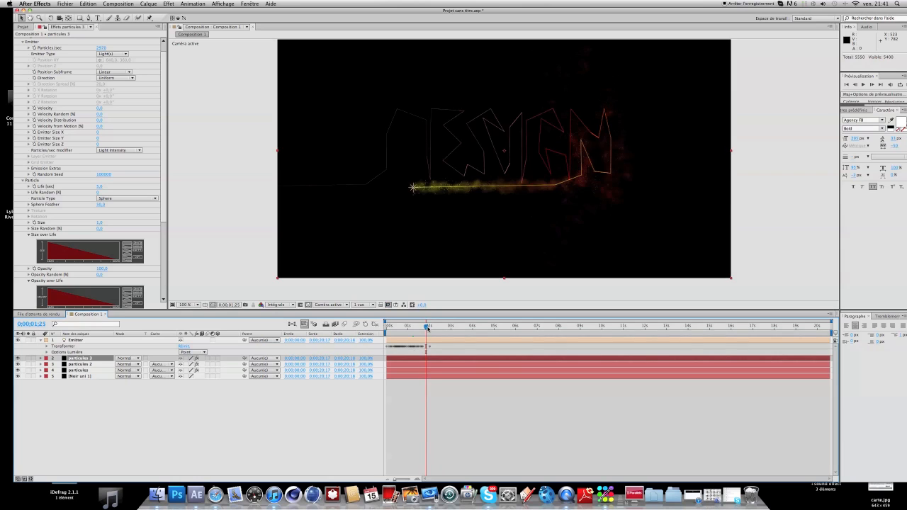
key("period")
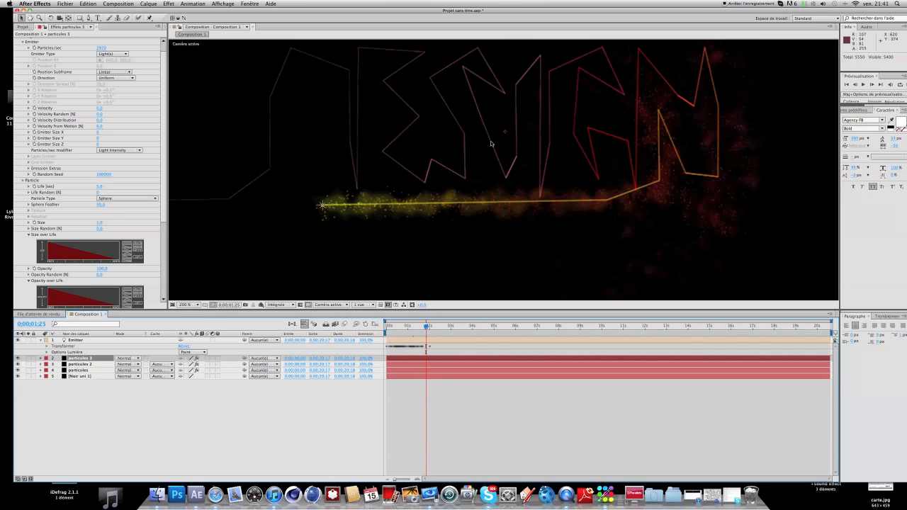
key("comma")
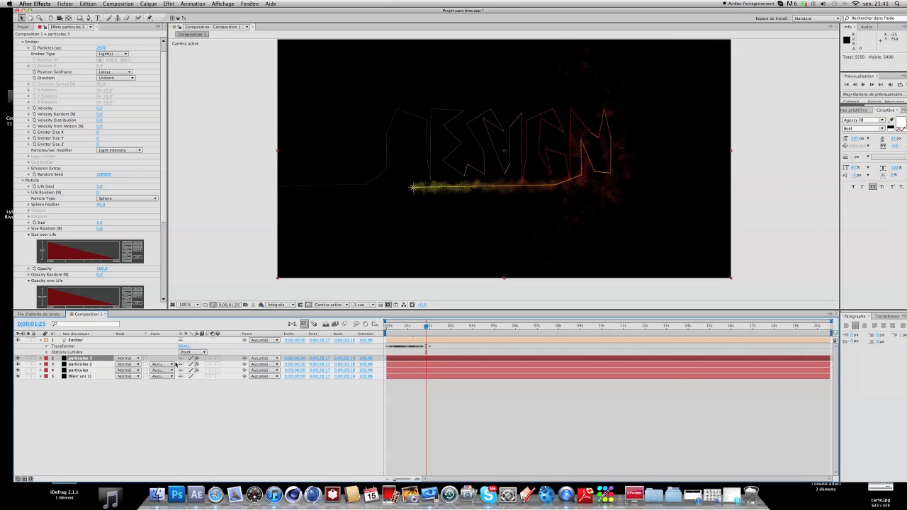
left_click(72, 341)
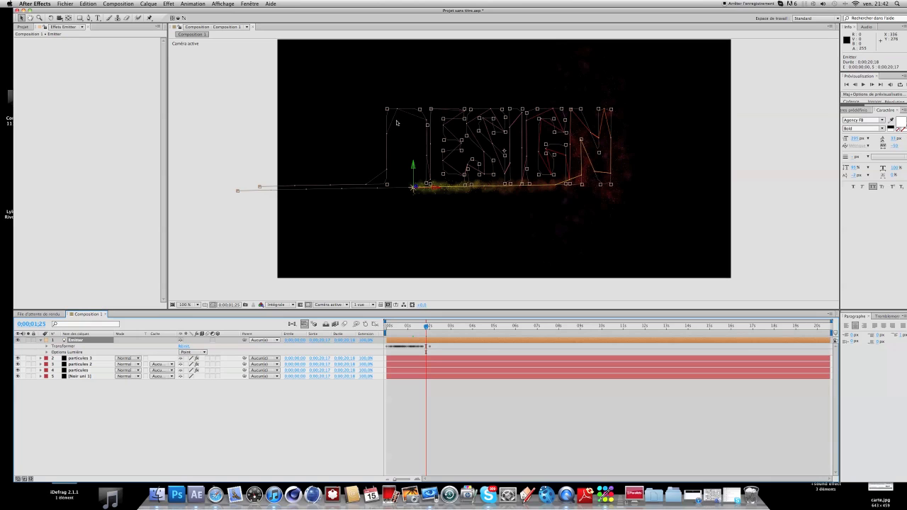
left_click(83, 359)
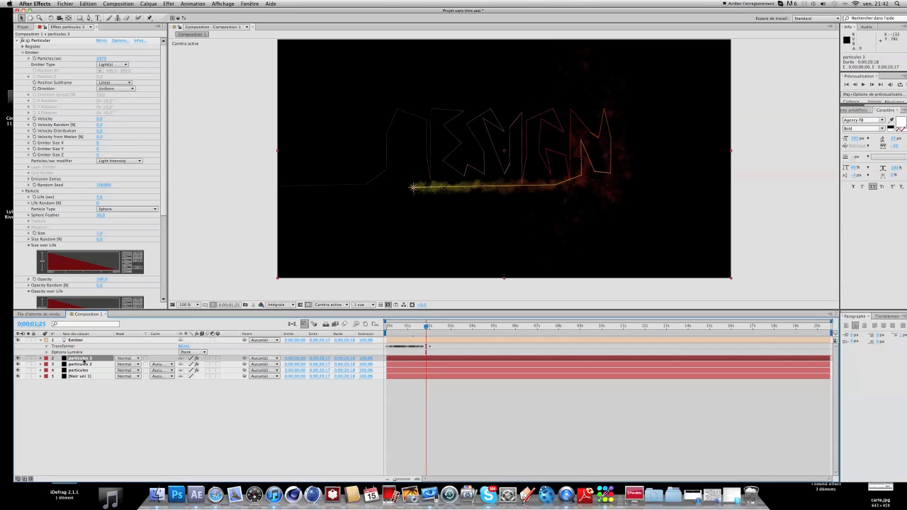
Shorten the particle Life on the particules 3 layer and play the animation from near its start.
left_click(80, 364)
left_click(81, 360)
left_click_drag(99, 201, 97, 201)
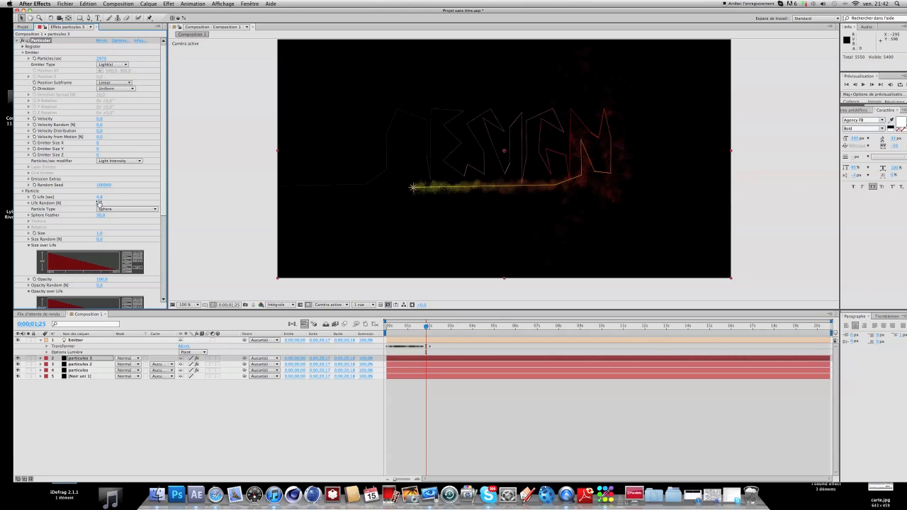
left_click(423, 328)
left_click_drag(423, 330, 388, 331)
key("space")
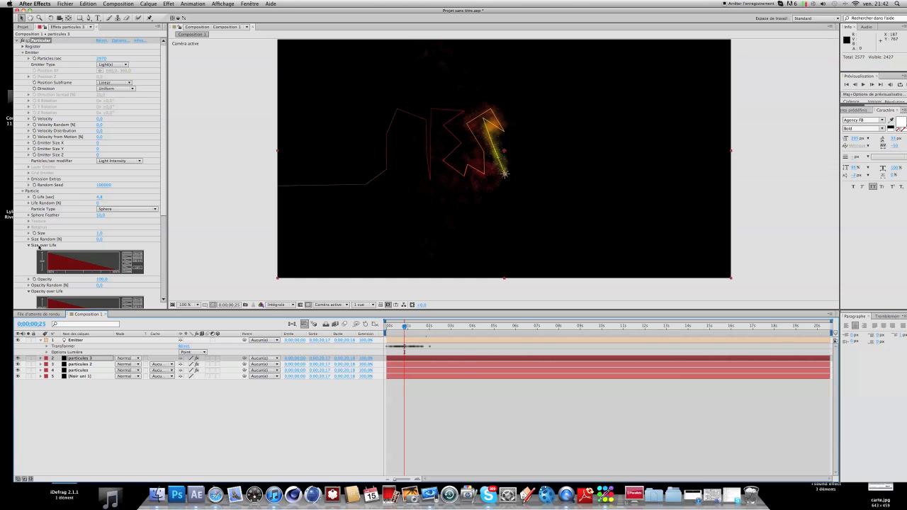
Apply the rise-then-fall preset to Opacity over Life on particules 3 and preview up to 0:00:01:21.
scroll(39, 246, "down", 4)
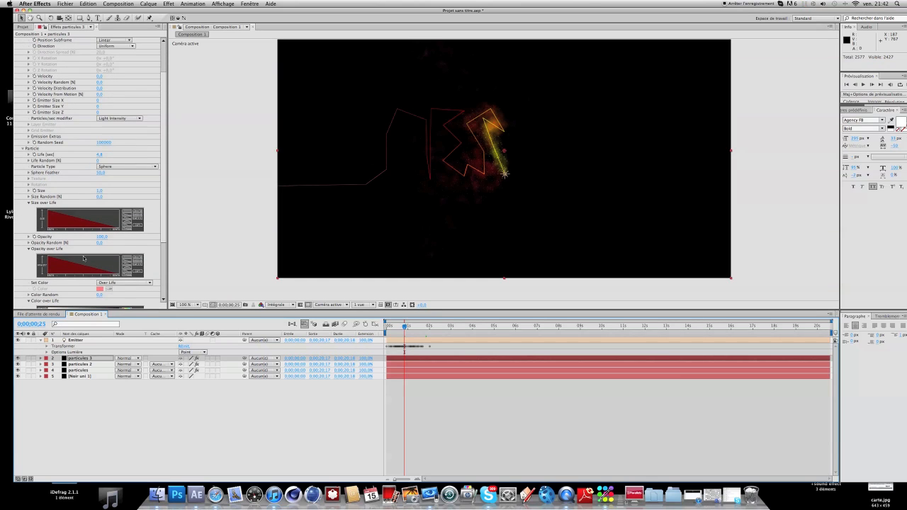
left_click(126, 266)
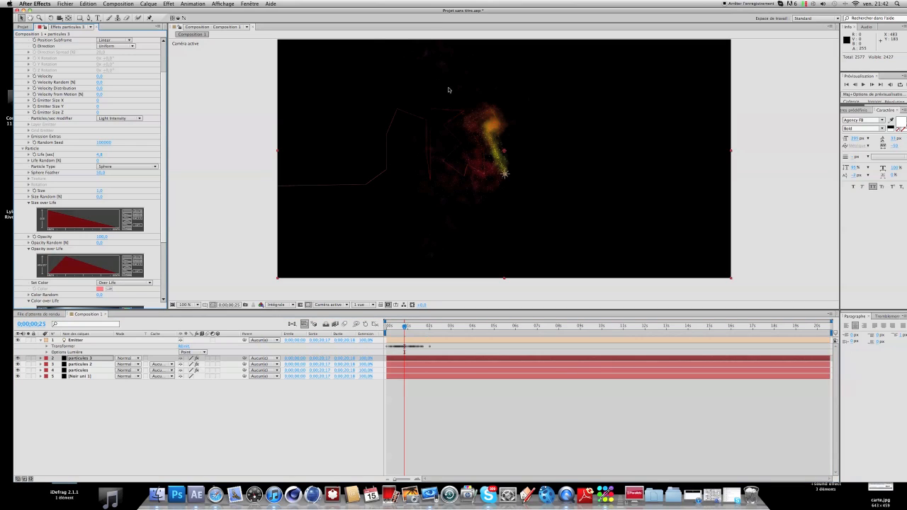
left_click(399, 330)
left_click_drag(399, 329, 422, 333)
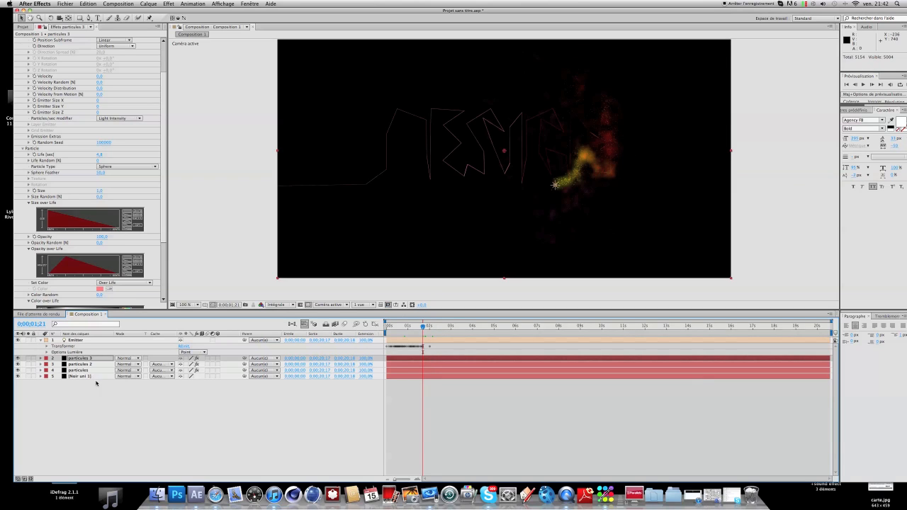
Duplicate the particules 3 layer and set the copy's particle Life to 2.7 seconds.
left_click(84, 360)
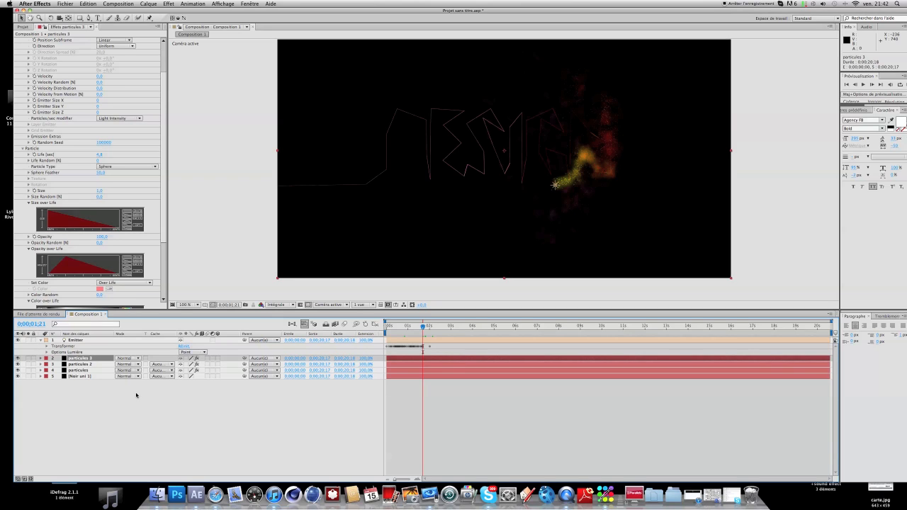
key("super+d")
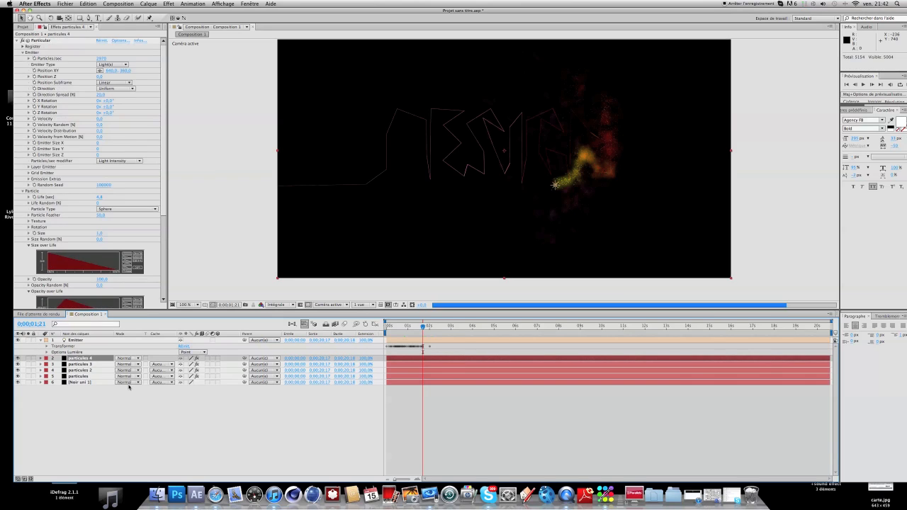
scroll(97, 245, "down", 8)
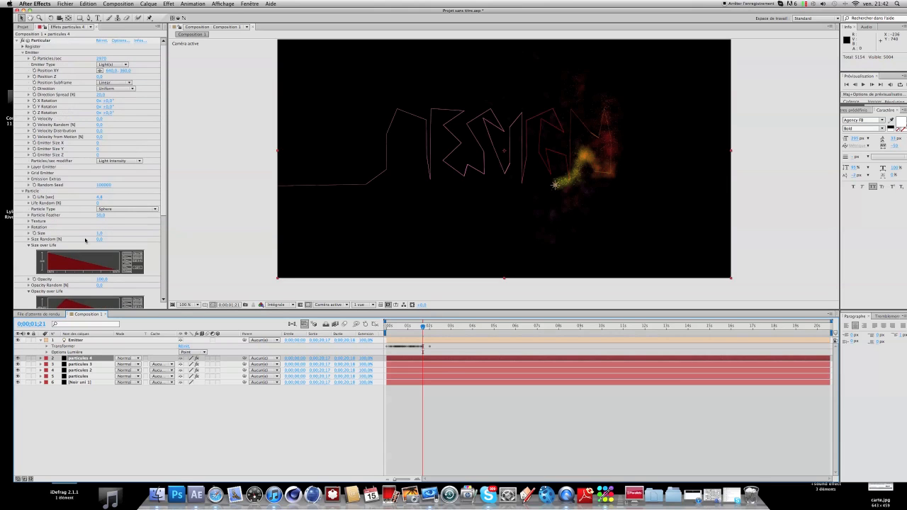
scroll(92, 249, "up", 8)
left_click_drag(101, 199, 96, 202)
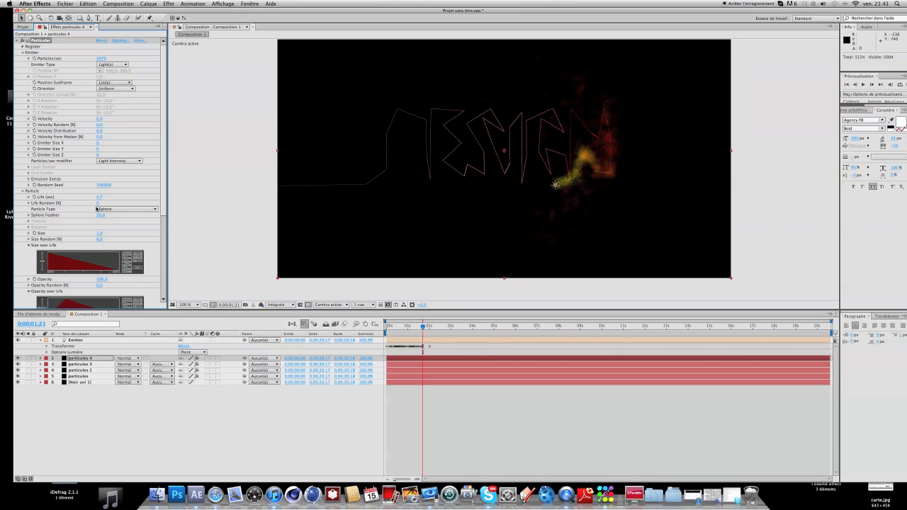
Set Affect Position in the Physics Air Turbulence Field of particules 4 to 170 and check the distorted lettering.
scroll(93, 214, "down", 6)
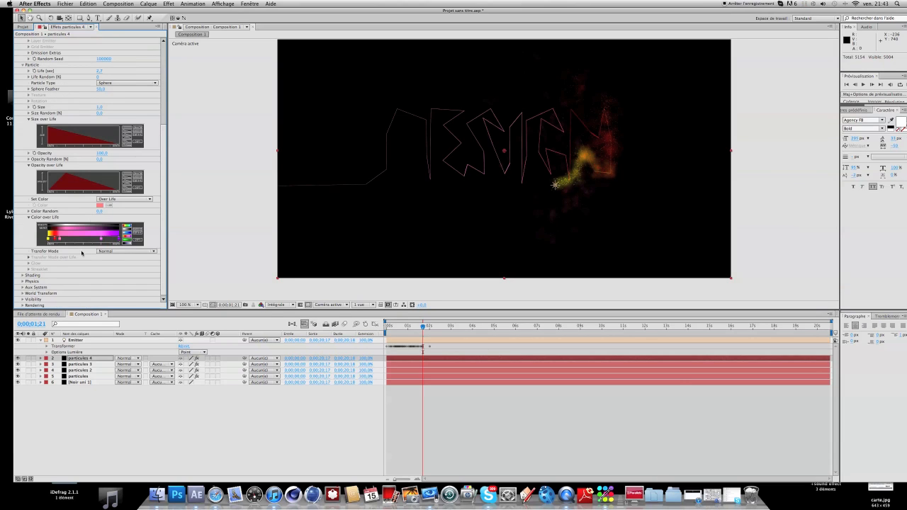
left_click(23, 282)
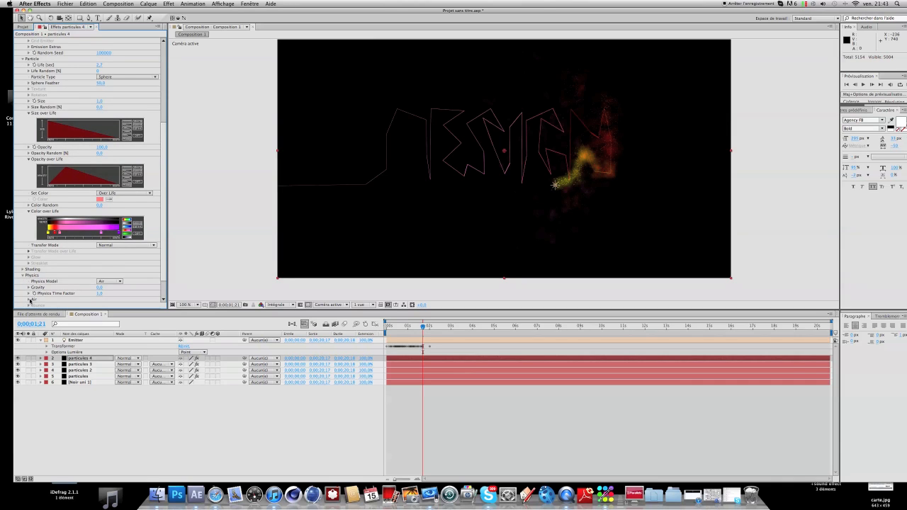
left_click(29, 300)
scroll(32, 294, "down", 4)
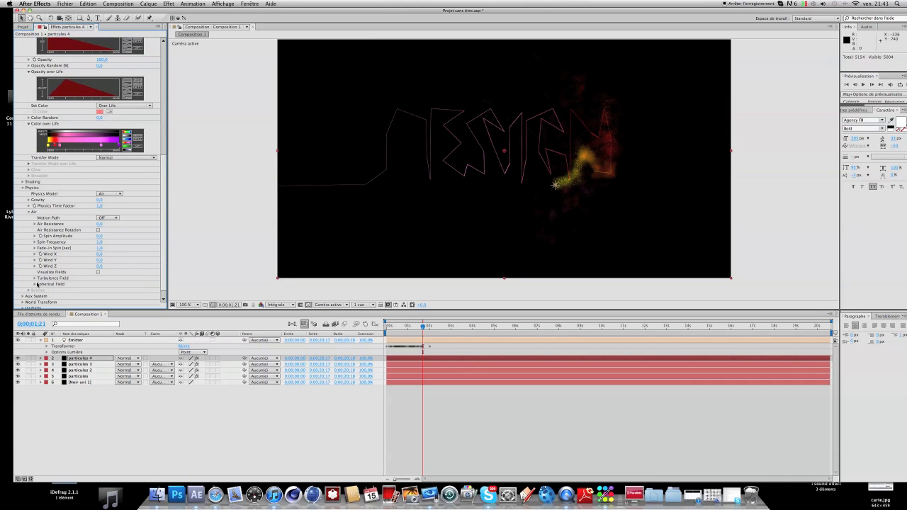
left_click(34, 279)
scroll(54, 282, "down", 4)
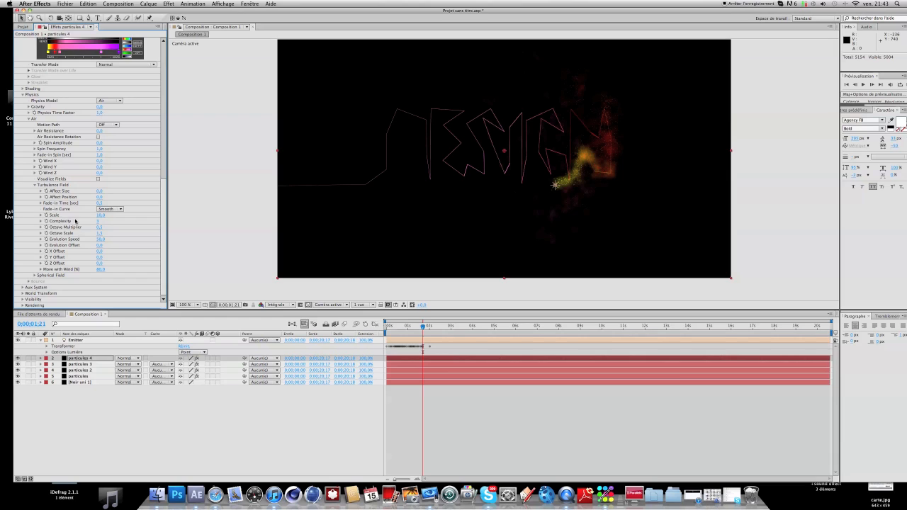
left_click_drag(100, 197, 141, 197)
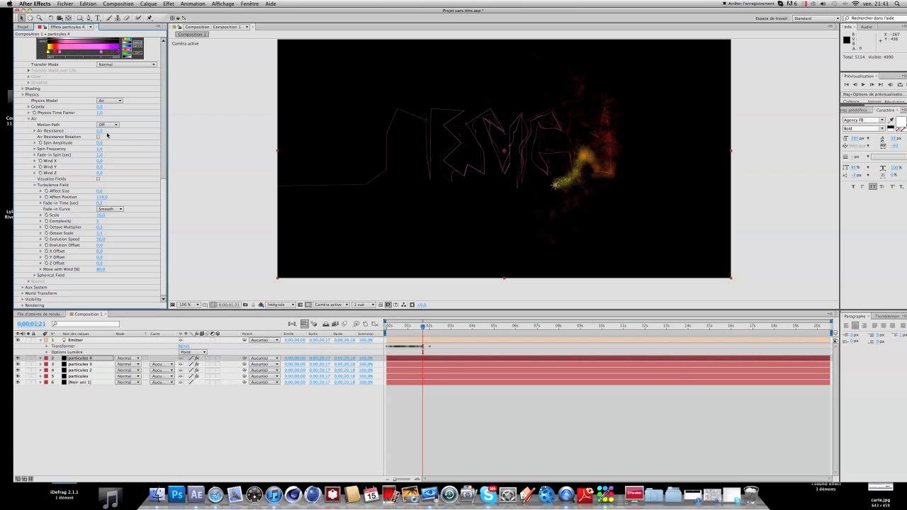
left_click_drag(105, 197, 122, 197)
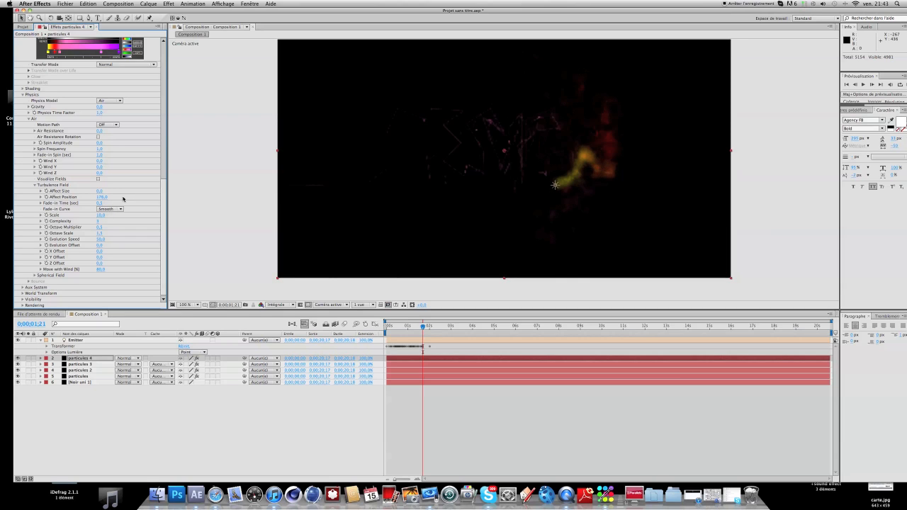
key("comma")
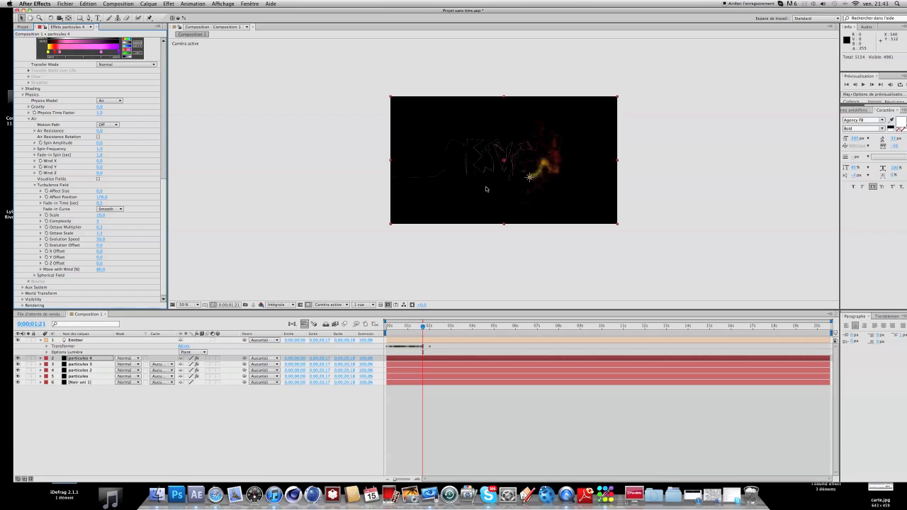
key("period")
scroll(87, 241, "up", 5)
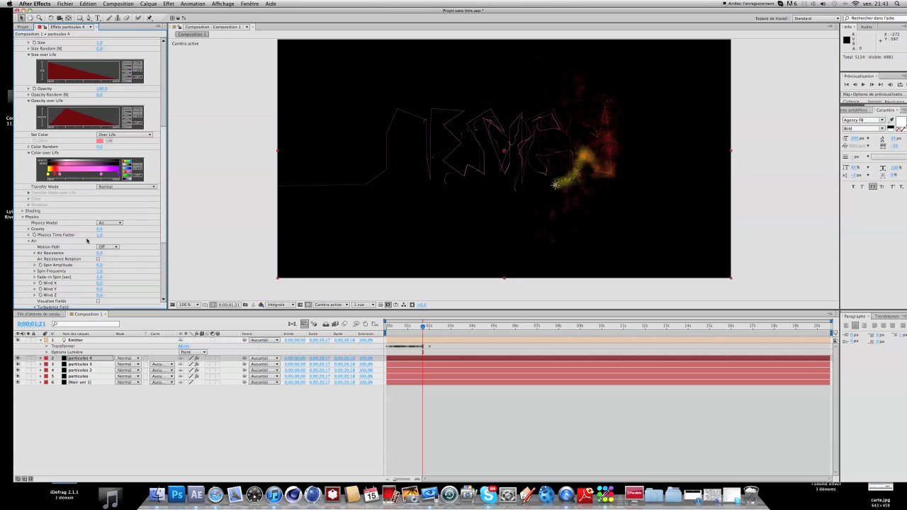
Lower the particle Opacity of particules 4 to 66 and preview the animation from 0:00:00:20 to 0:00:01:04.
scroll(89, 243, "up", 2)
left_click_drag(102, 110, 93, 112)
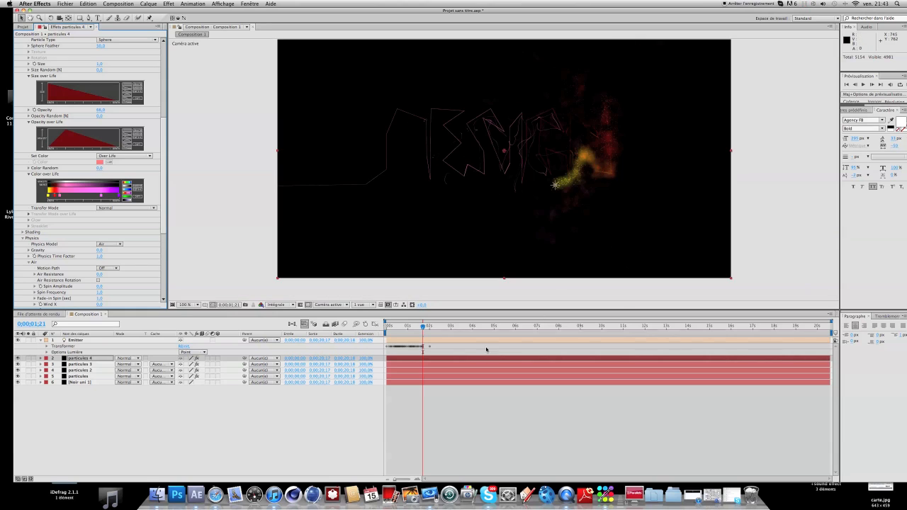
left_click_drag(428, 326, 401, 331)
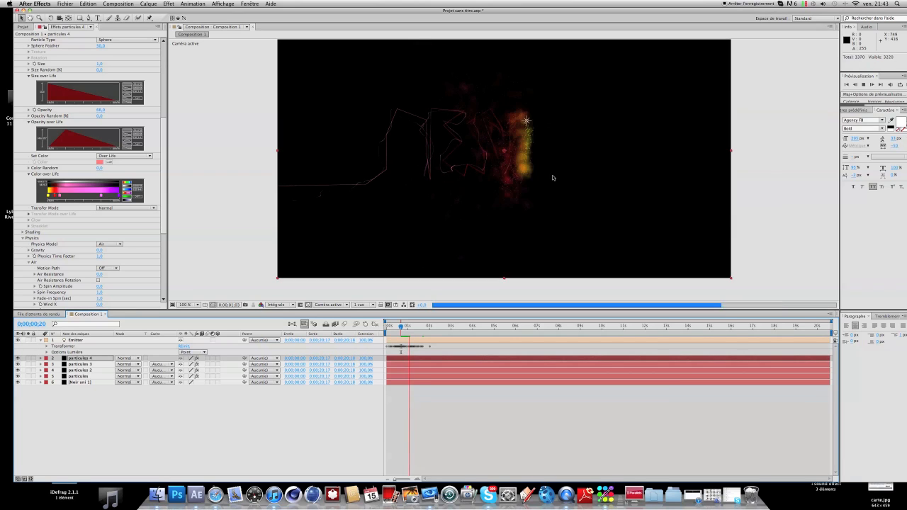
key("space")
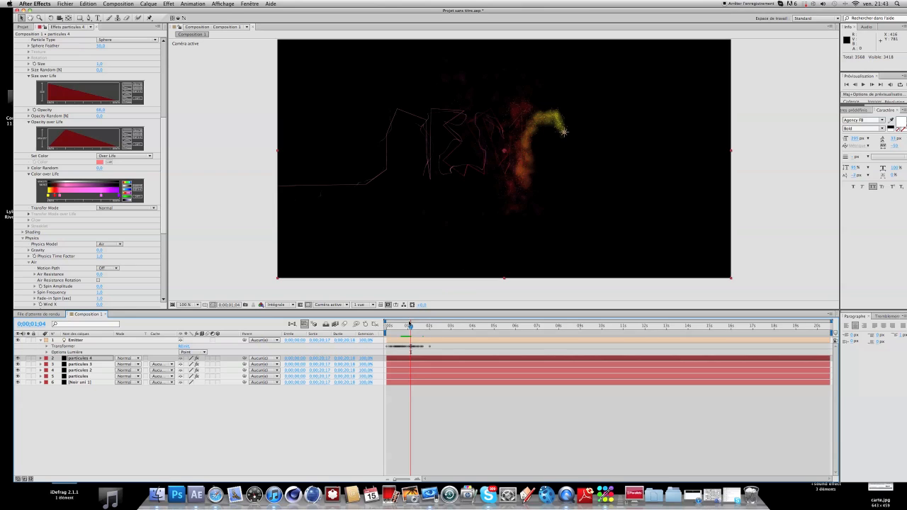
mouse_move(409, 331)
left_mouse_down()
mouse_move(389, 332)
mouse_move(409, 330)
left_mouse_up()
Duplicate the particules 4 layer and raise the copy's Turbulence Field Affect Position to about 280.
left_click(106, 440)
left_click(78, 358)
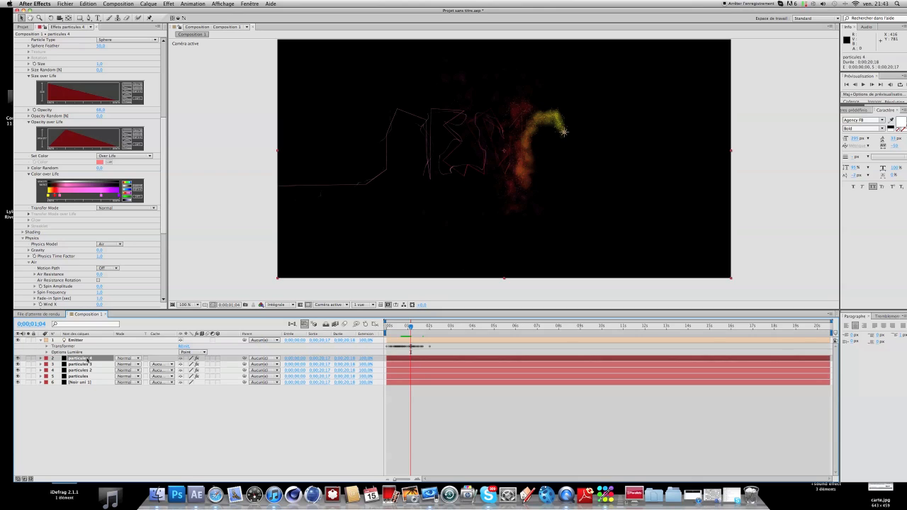
key("super+d")
scroll(90, 186, "down", 10)
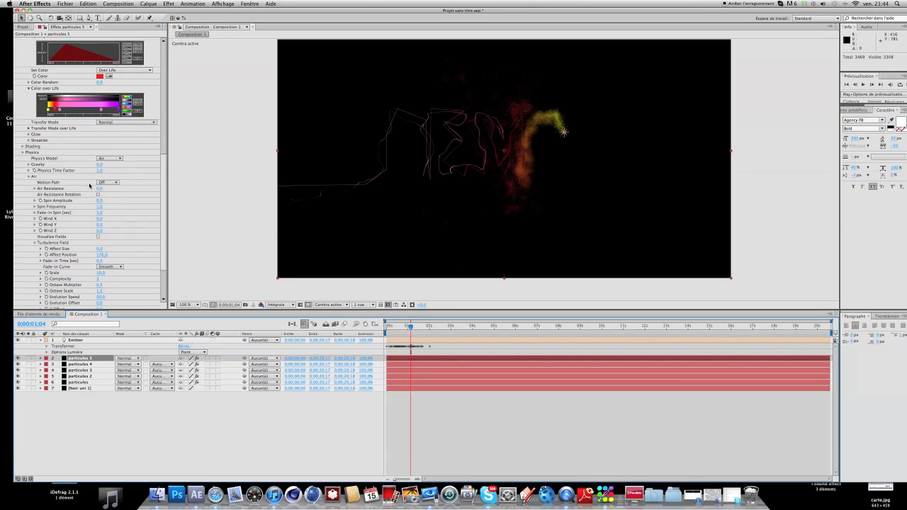
scroll(85, 203, "down", 4)
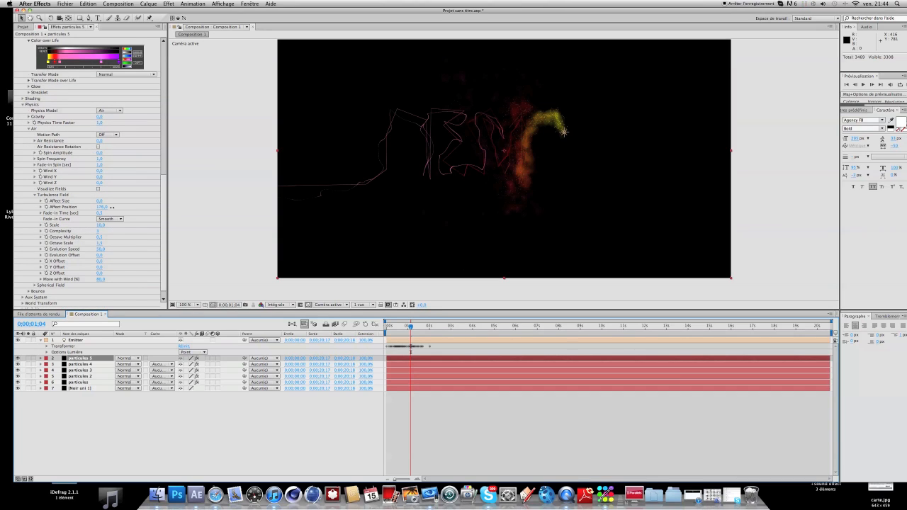
left_click_drag(103, 207, 124, 208)
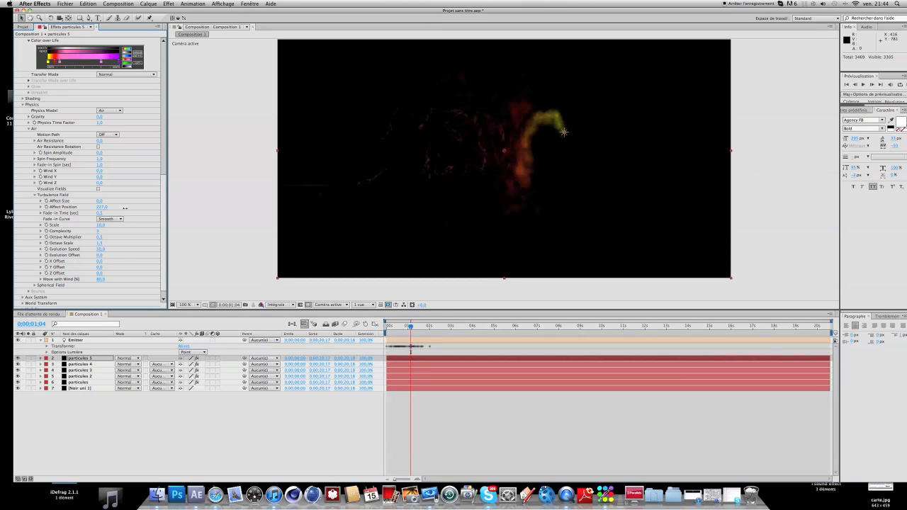
Change the Emitter Random Seed of particules 5 to 115760.
scroll(135, 211, "up", 10)
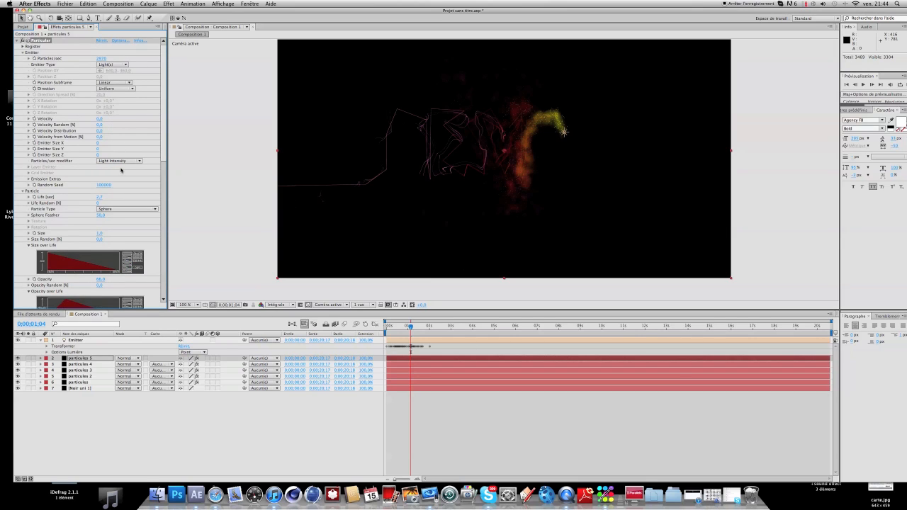
left_click_drag(98, 185, 131, 184)
scroll(450, 134, "up", 1)
scroll(447, 134, "down", 1)
scroll(448, 129, "up", 1)
scroll(449, 132, "down", 1)
scroll(87, 216, "down", 2)
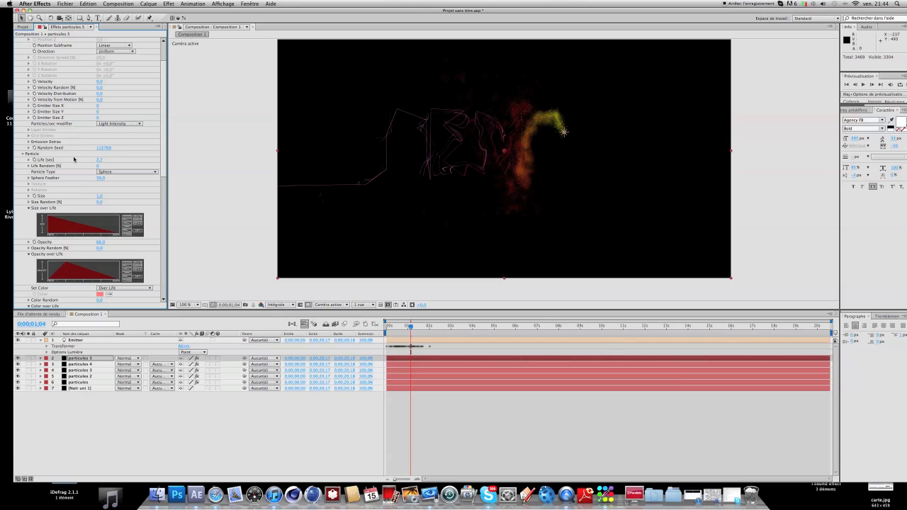
Set the particle Size of particules 5 to 2 and its Opacity to 21.
left_click_drag(102, 196, 103, 199)
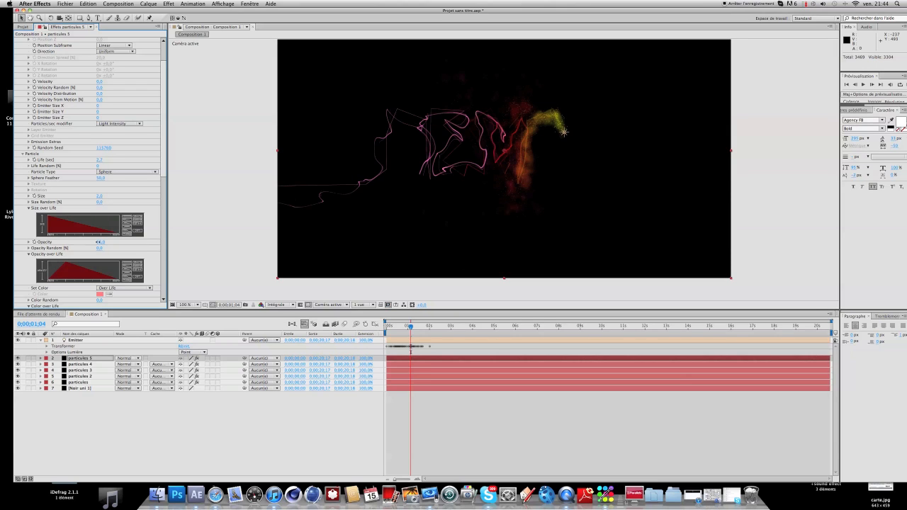
left_click_drag(88, 248, 80, 249)
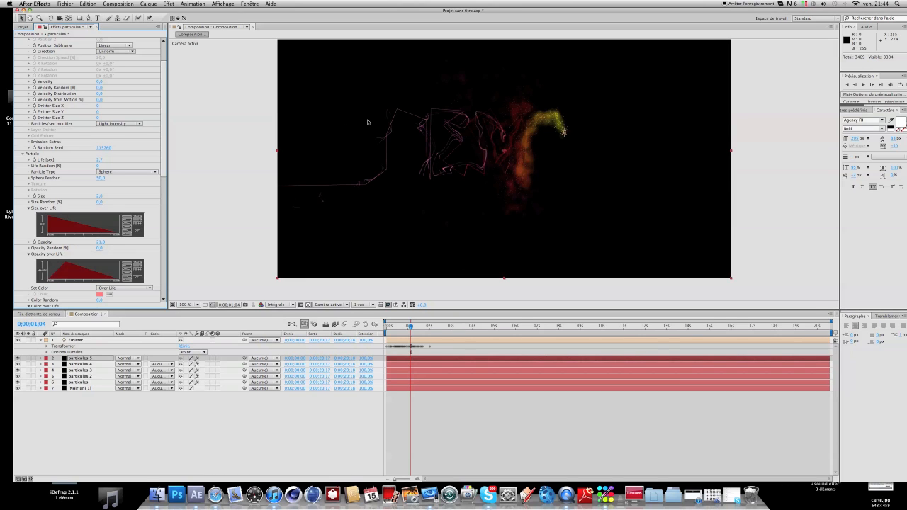
key("period")
scroll(393, 246, "down", 1)
Adjust the cloudlets on the original particules layer to Size 14 and an Opacity below 1.
left_click(90, 384)
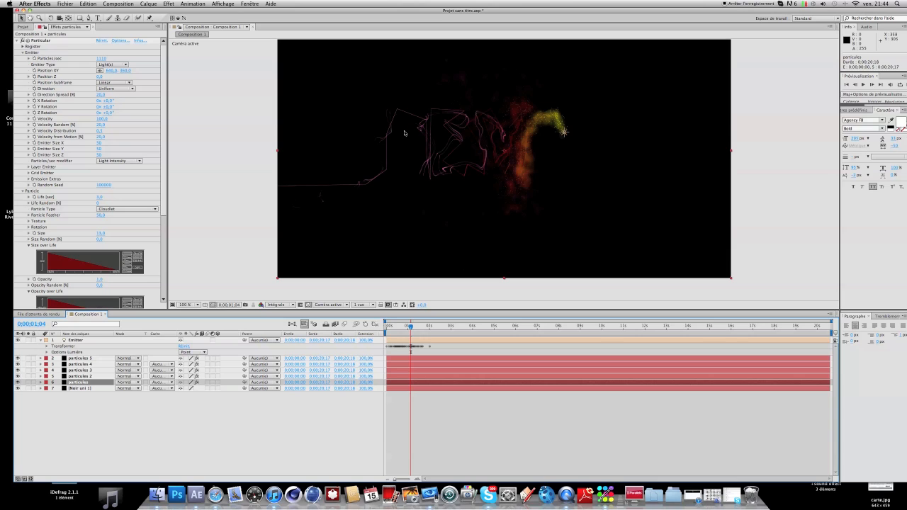
scroll(75, 162, "down", 4)
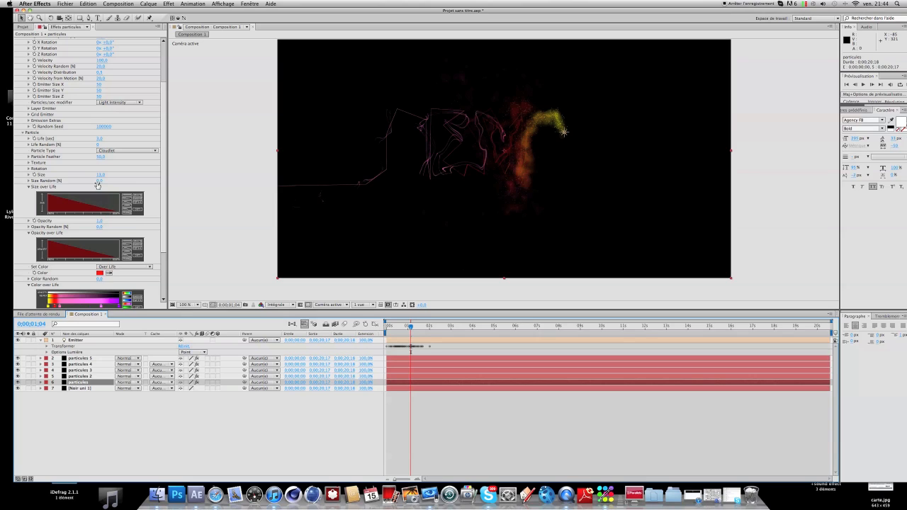
left_click_drag(100, 176, 97, 177)
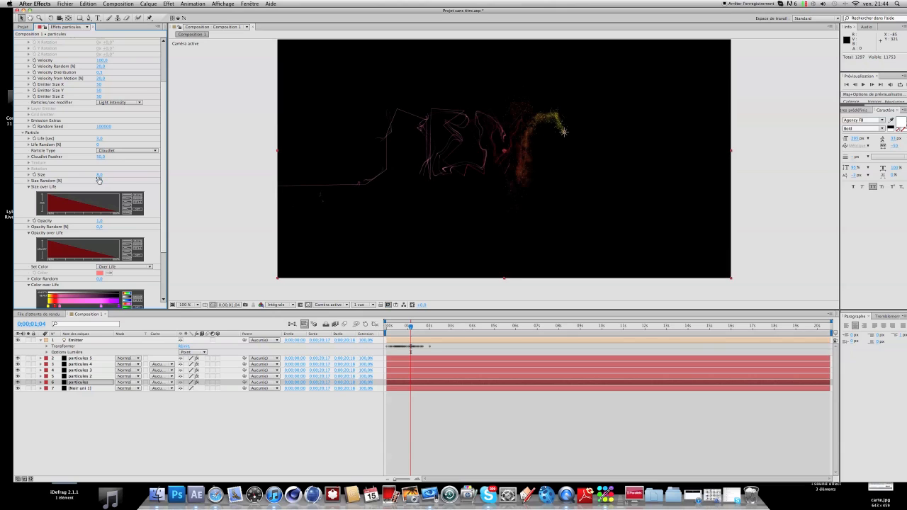
left_click_drag(99, 180, 102, 178)
left_click(100, 220)
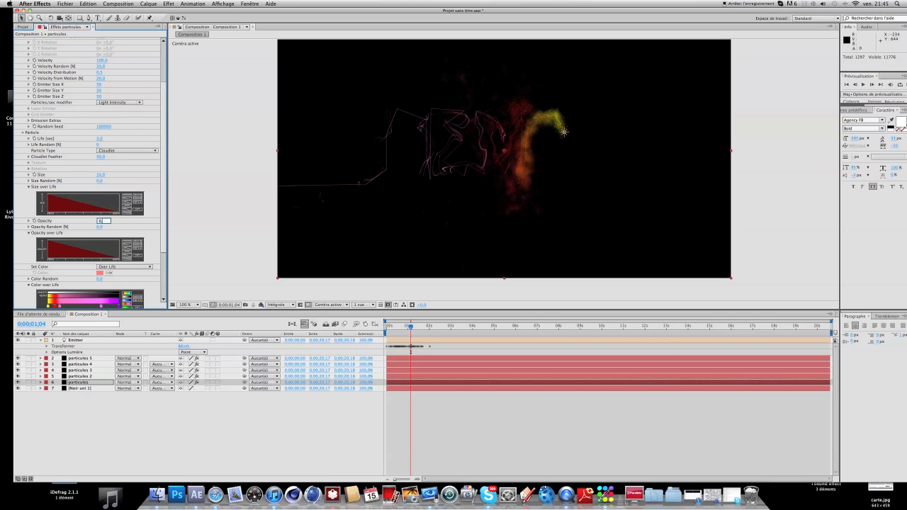
key("Return")
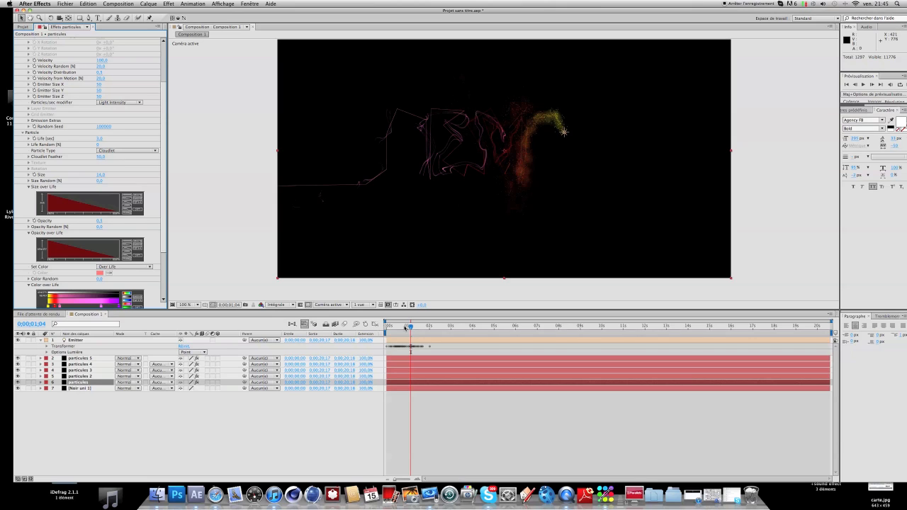
Check the composition at several times between 0:00:01:00 and 0:00:02:03, stopping at 0:00:01:16.
left_click(403, 326)
left_click(408, 326)
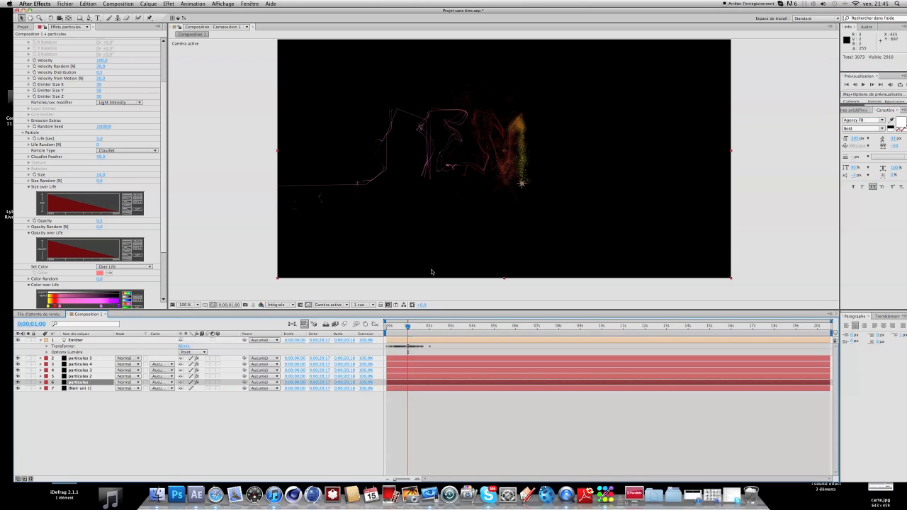
left_click_drag(404, 331, 432, 331)
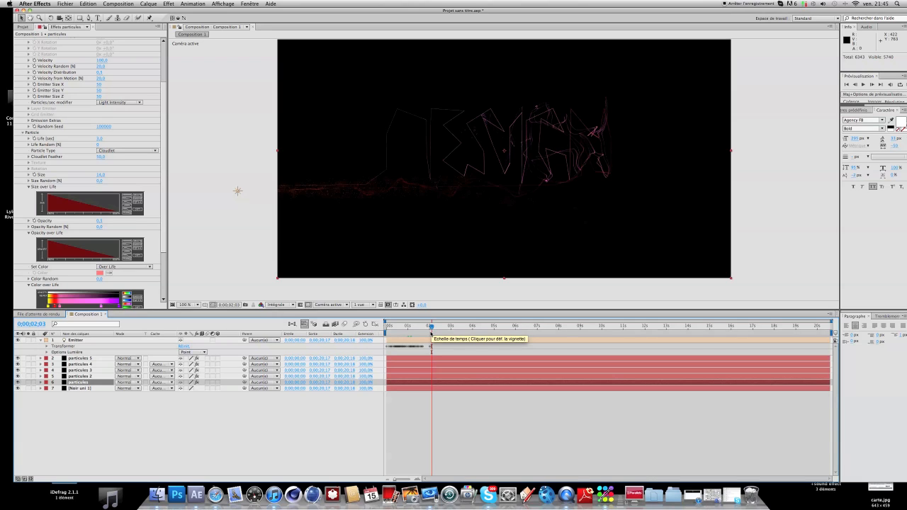
left_click(434, 328)
left_click_drag(432, 327, 418, 331)
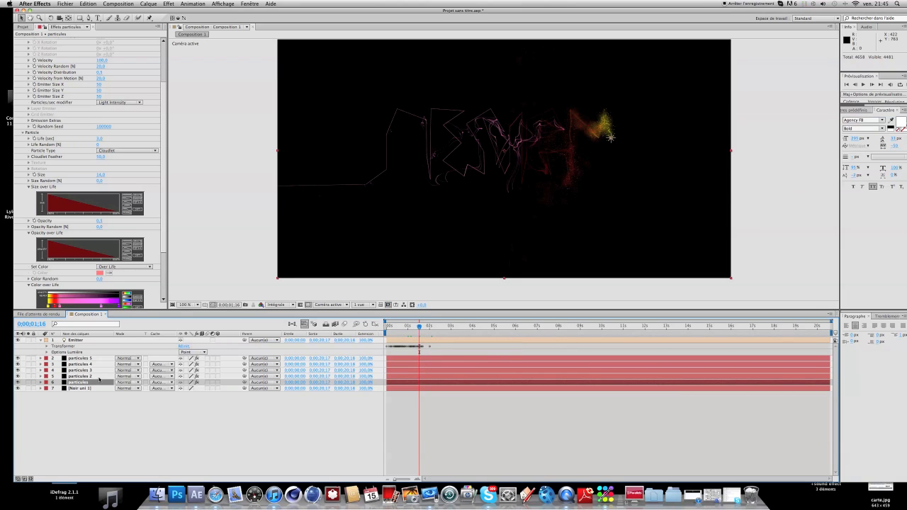
Switch Motion Blur in the Particular Rendering settings of the particules layer from Comp Settings to On.
scroll(83, 262, "down", 5)
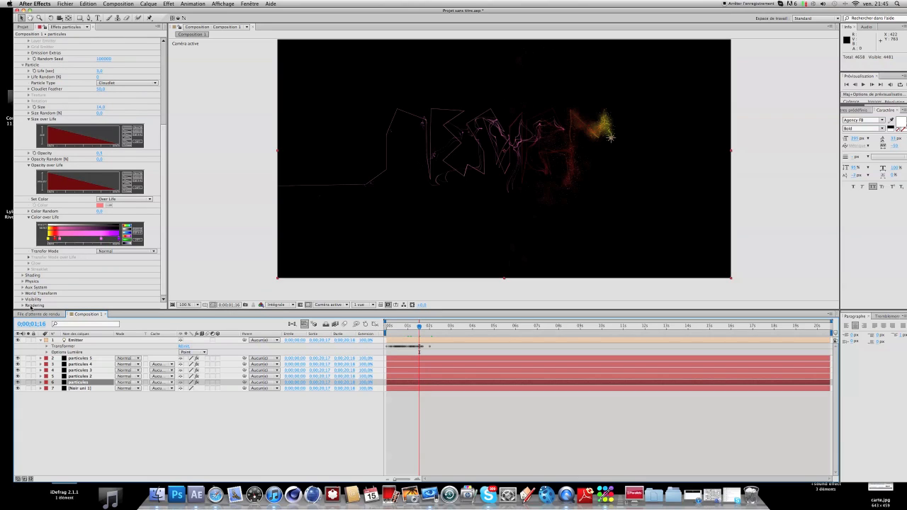
left_click(22, 305)
scroll(28, 300, "down", 3)
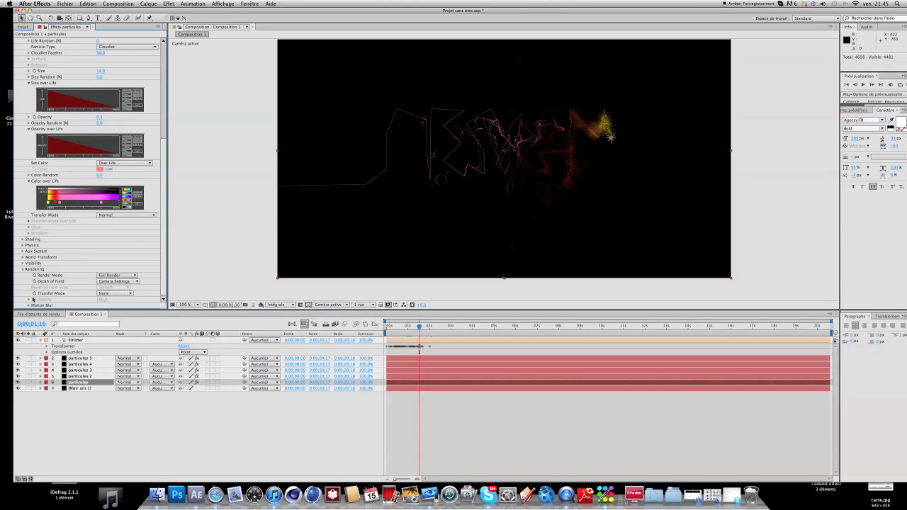
left_click(28, 305)
scroll(29, 306, "down", 3)
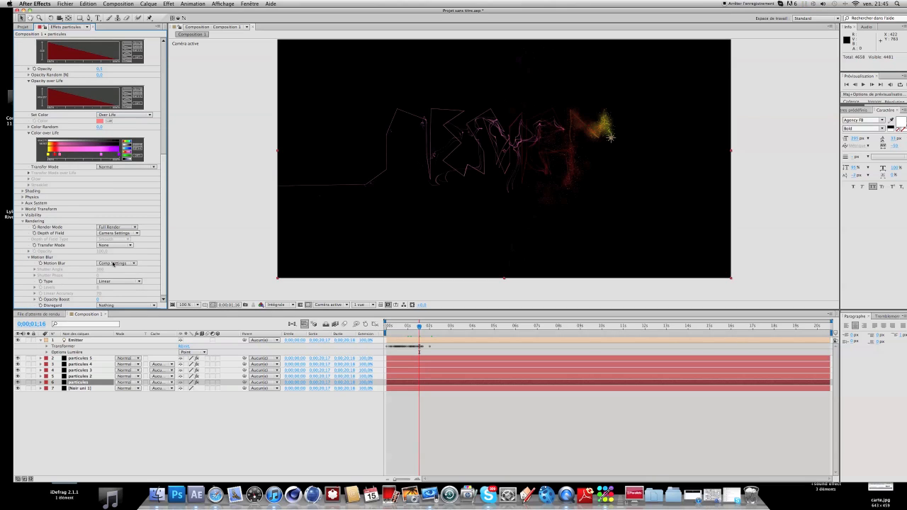
left_click(129, 265)
left_click(124, 283)
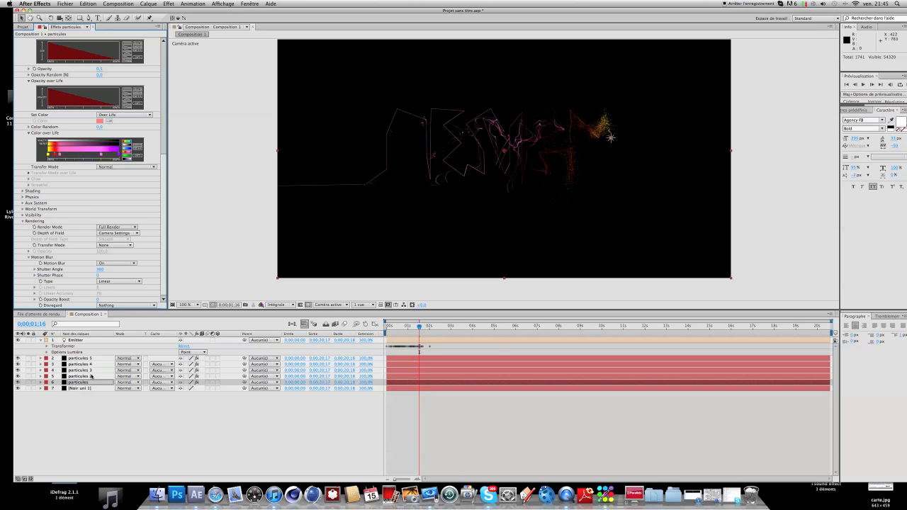
Set Particular's Rendering Motion Blur to On for the particules 2 layer.
left_click(91, 376)
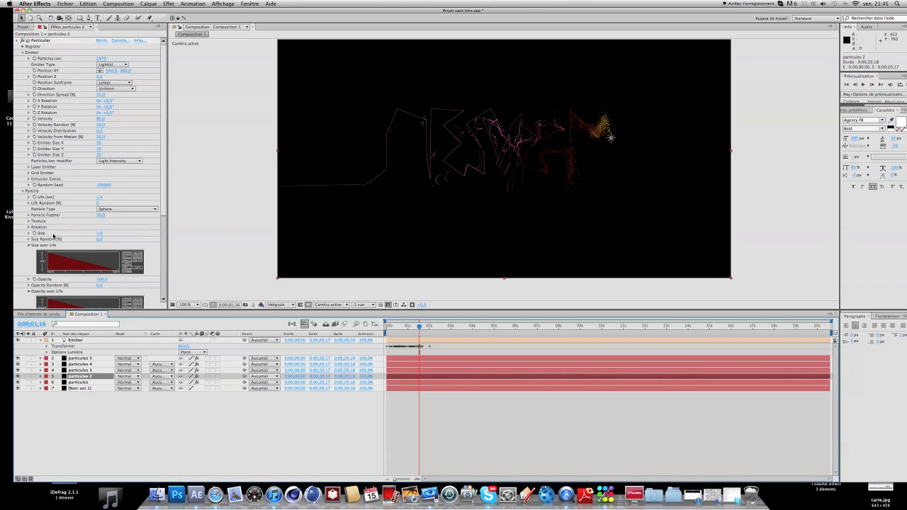
scroll(53, 236, "down", 5)
left_click(23, 305)
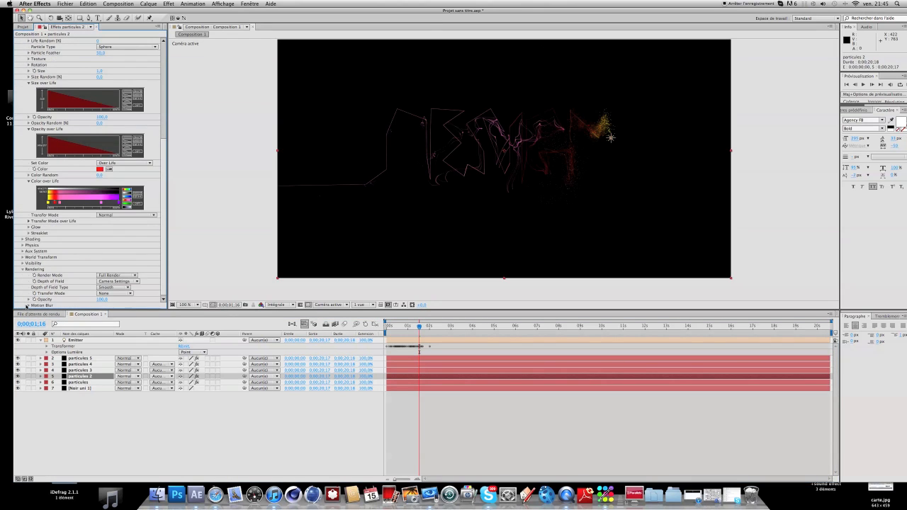
left_click(26, 306)
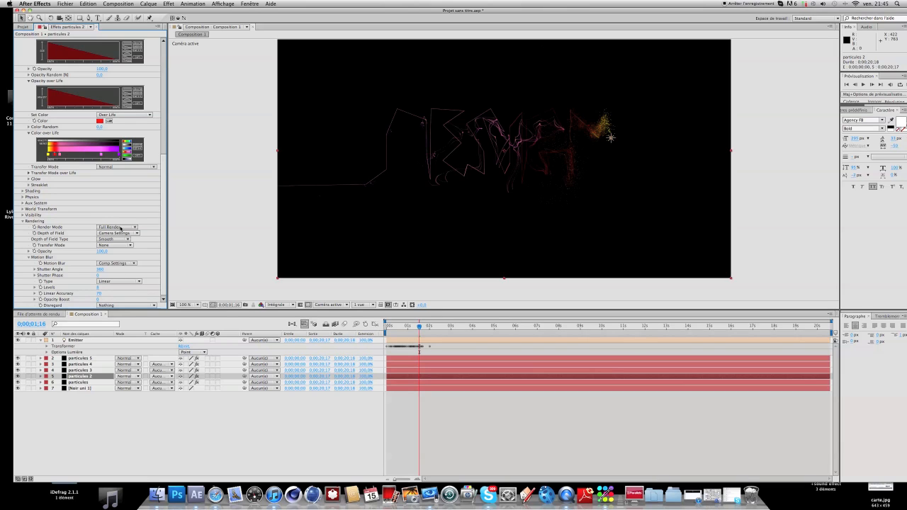
left_click(121, 263)
left_click(123, 278)
Set Particular's Rendering Motion Blur to On for the particules 3 layer.
left_click(88, 370)
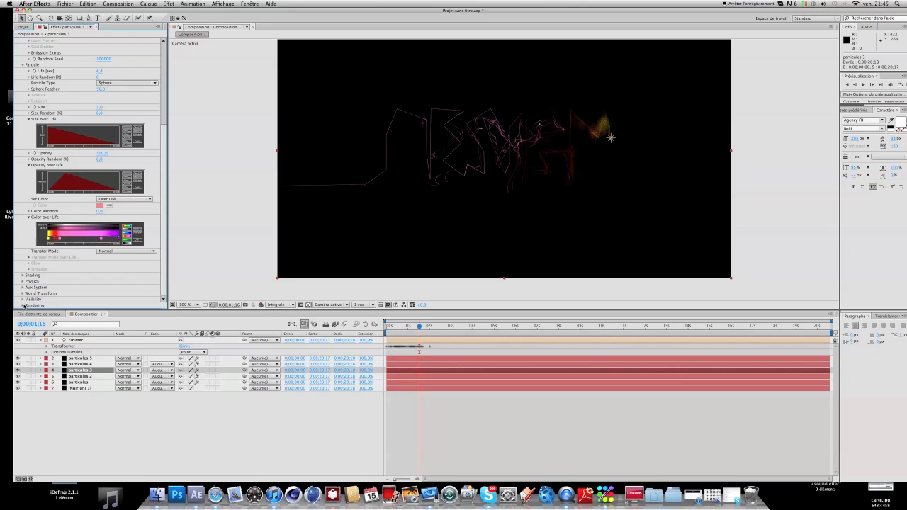
left_click(22, 304)
scroll(23, 306, "down", 1)
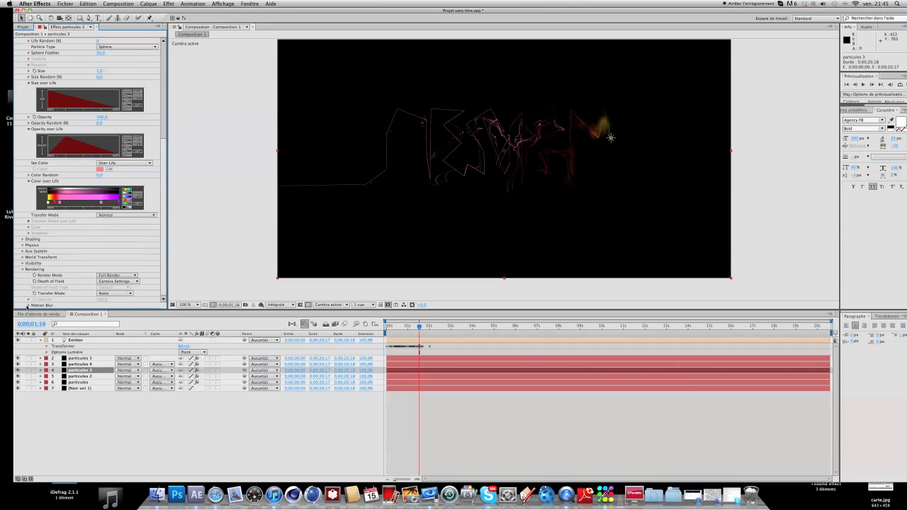
left_click(29, 305)
scroll(103, 287, "down", 1)
left_click(121, 265)
left_click(114, 279)
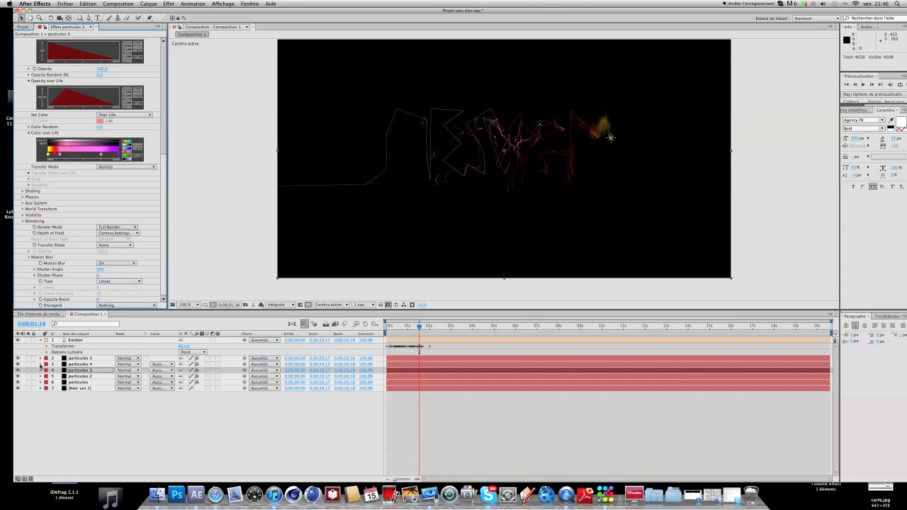
Set Particular's Rendering Motion Blur to On for the particules 4 layer.
left_click(80, 363)
scroll(67, 273, "down", 5)
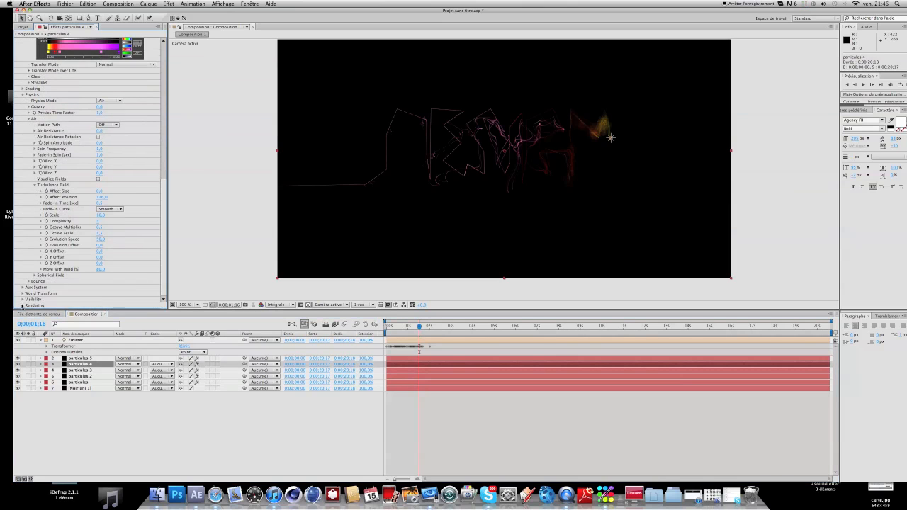
scroll(22, 305, "down", 2)
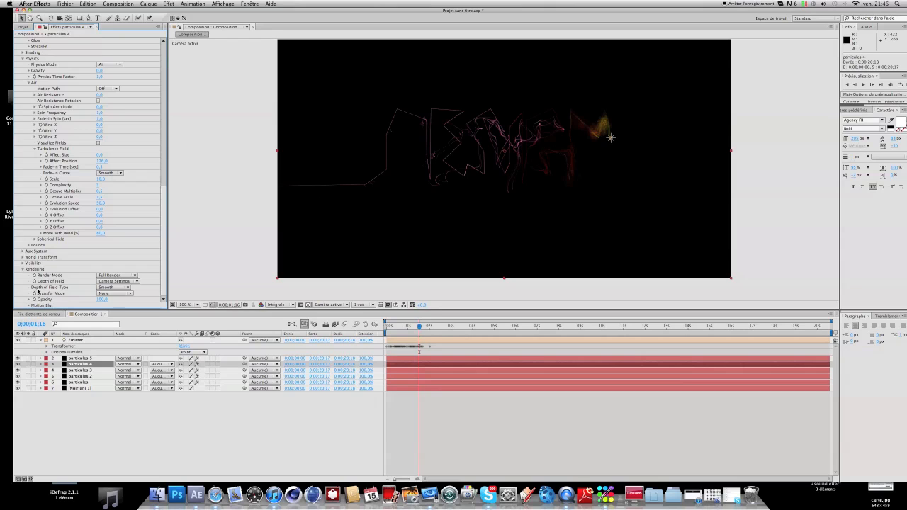
left_click(29, 305)
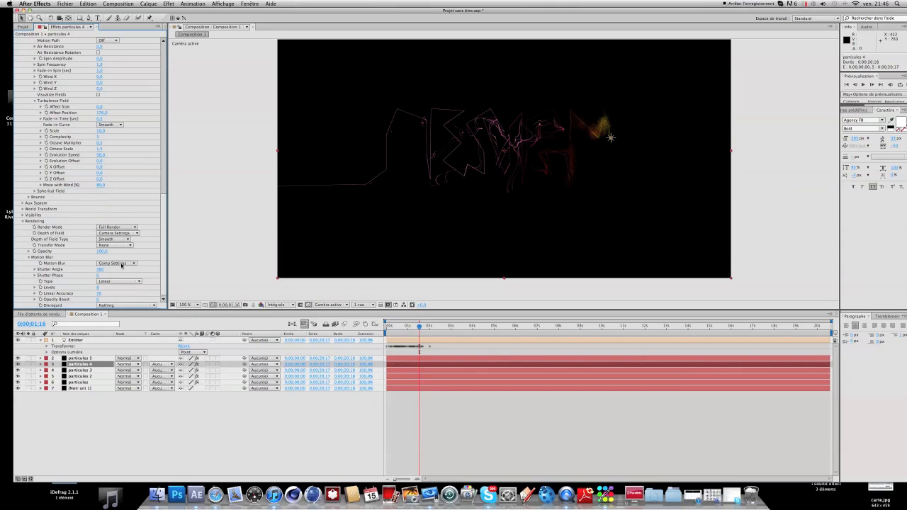
left_click(116, 262)
left_click(116, 283)
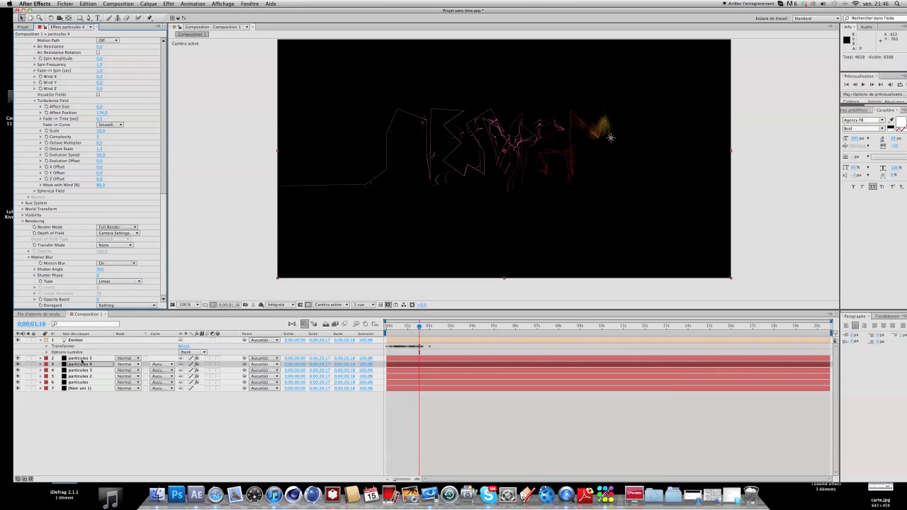
Set Particular's Rendering Motion Blur to On for the particules 5 layer.
left_click(79, 358)
scroll(52, 293, "down", 5)
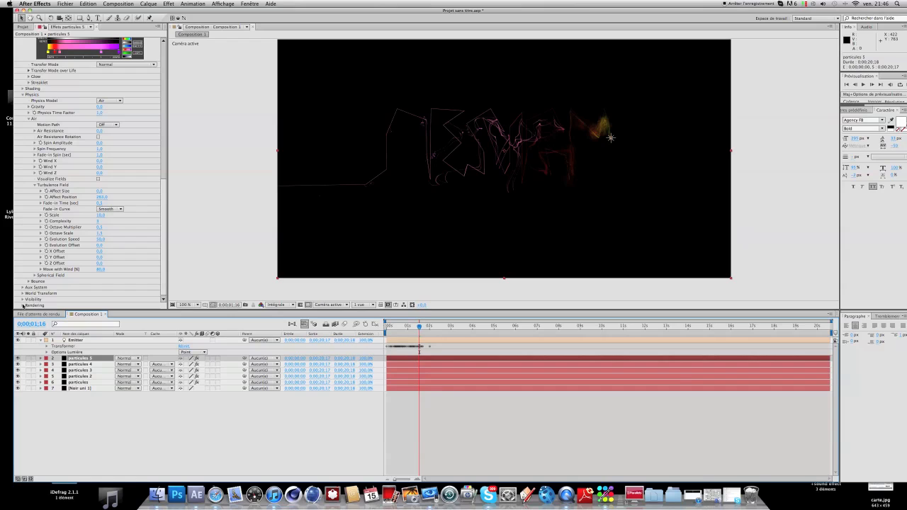
left_click(23, 305)
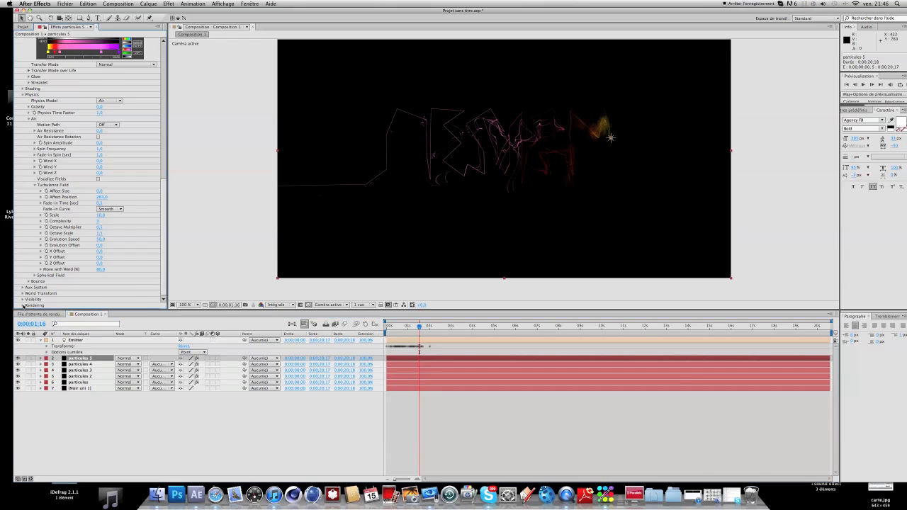
left_click(29, 305)
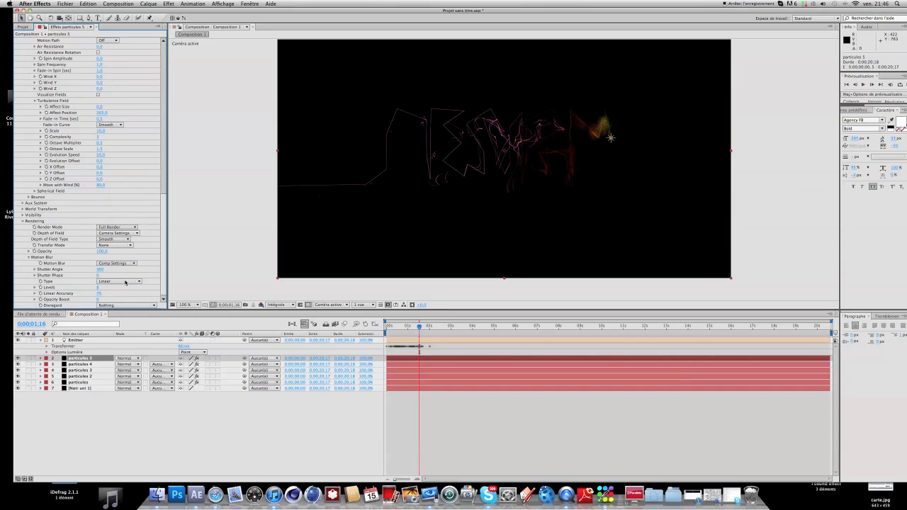
left_click(117, 263)
left_click(114, 281)
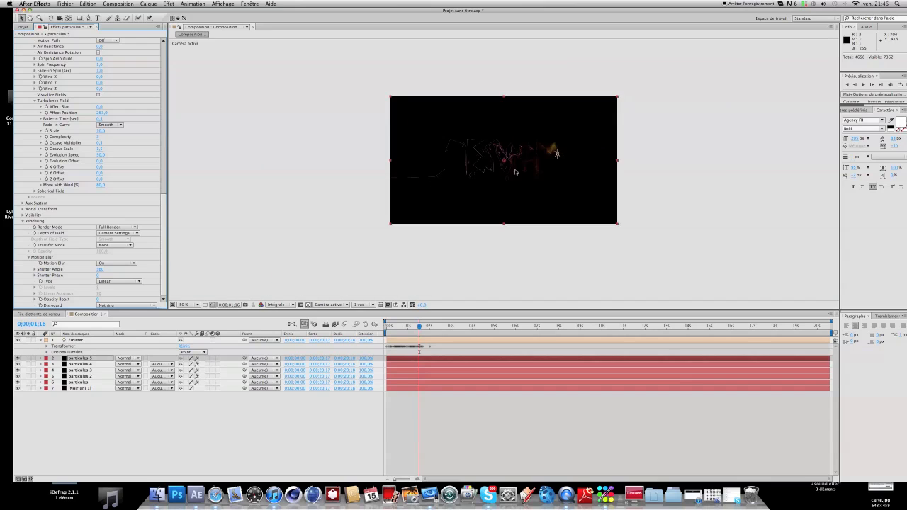
Run a RAM preview of the composition to check the particle animation with motion blur.
left_click_drag(419, 326, 399, 327)
left_click(118, 3)
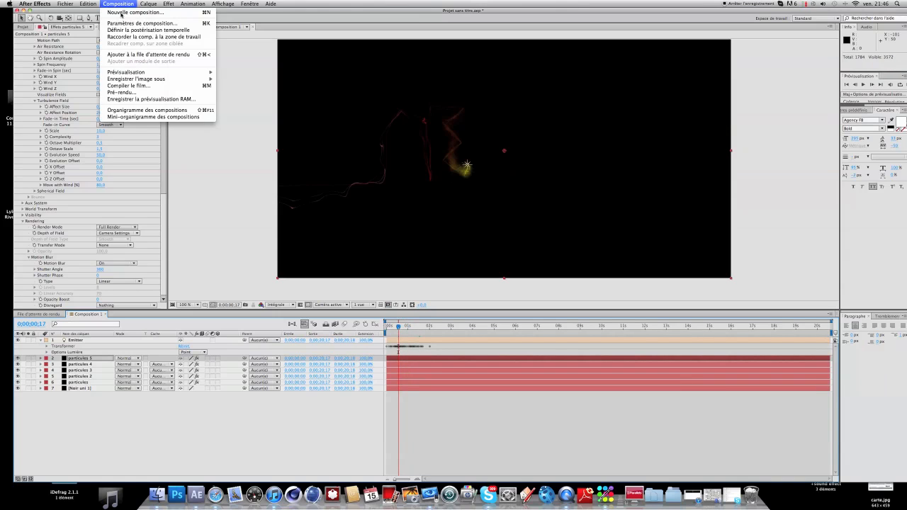
mouse_move(155, 79)
left_click(242, 73)
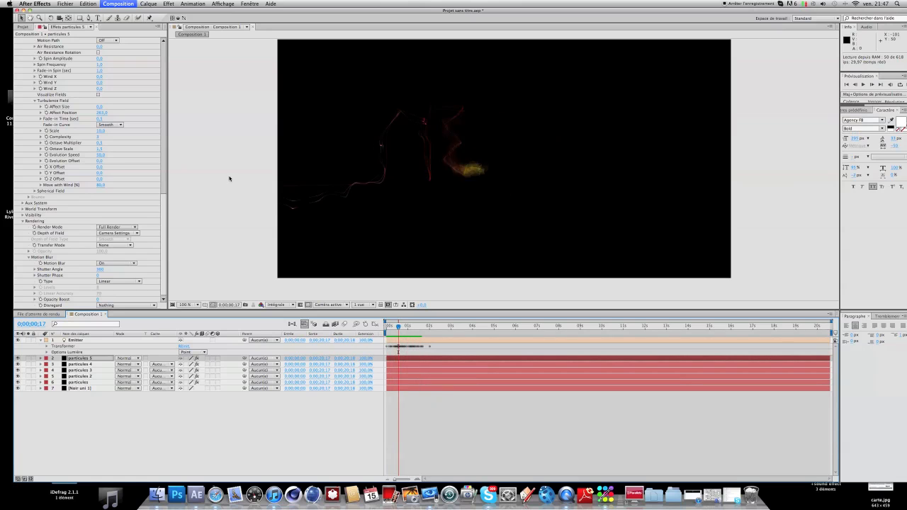
key("space")
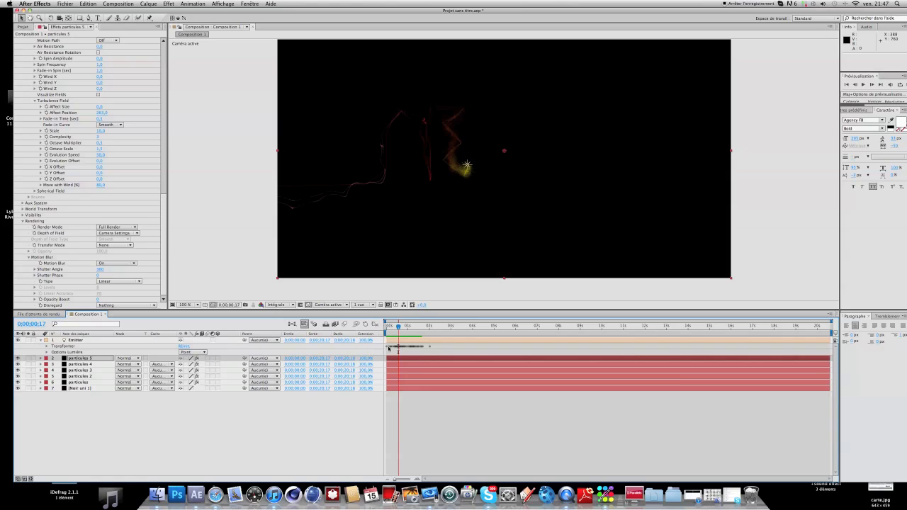
Select all Position keyframes of the Emitter light and time-stretch the layer by a factor of 200%.
left_click_drag(398, 327, 404, 327)
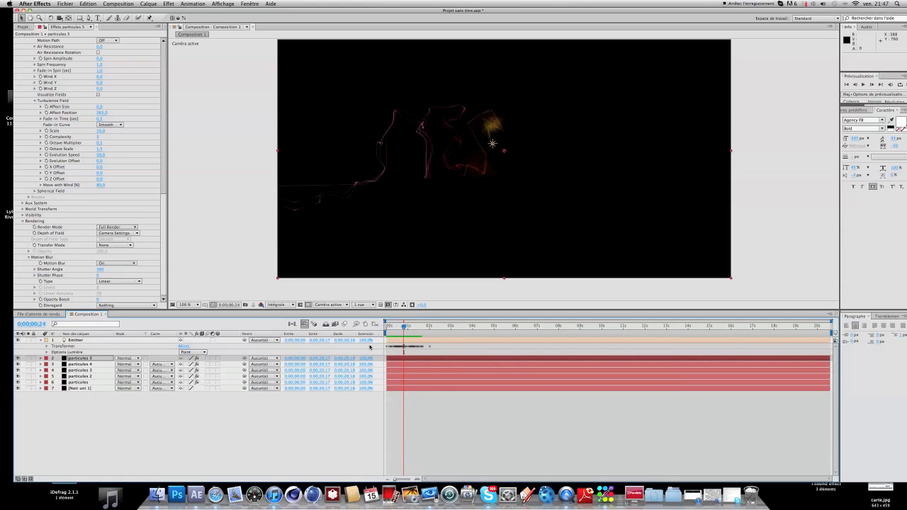
left_click(451, 346)
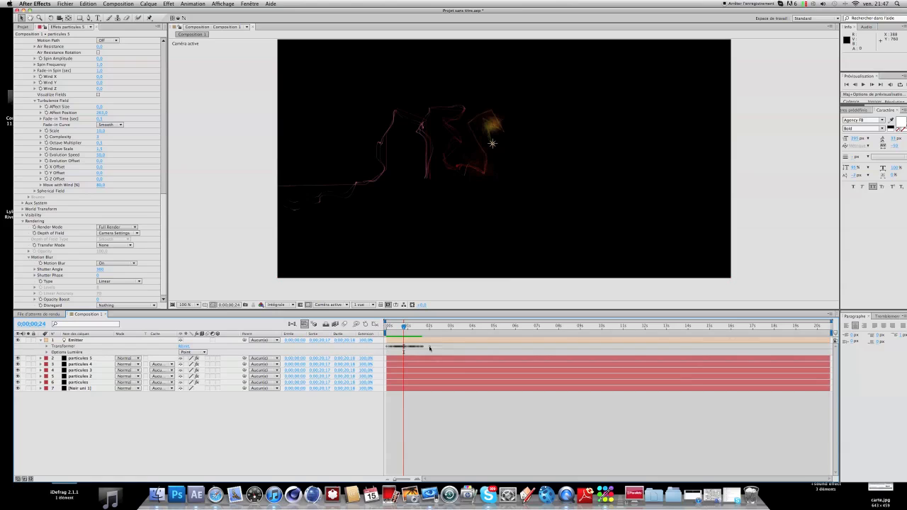
left_click(80, 340)
key("p")
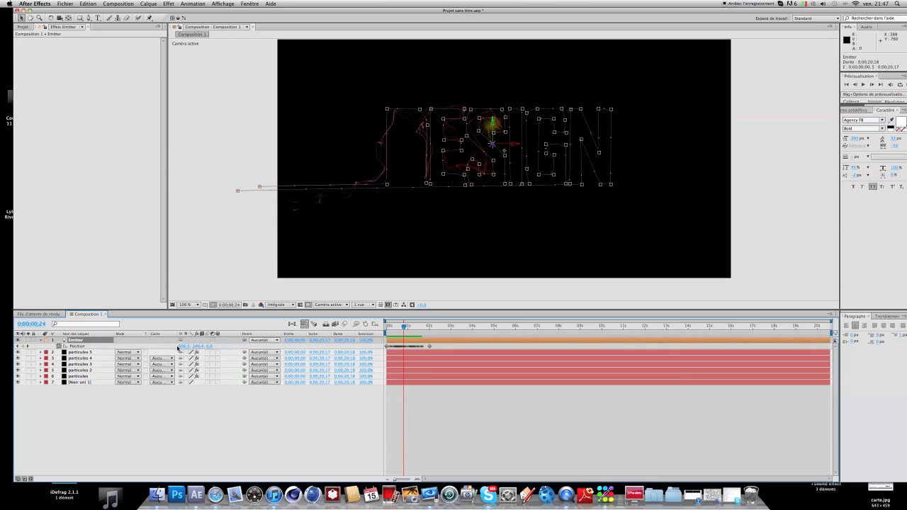
left_click(440, 345)
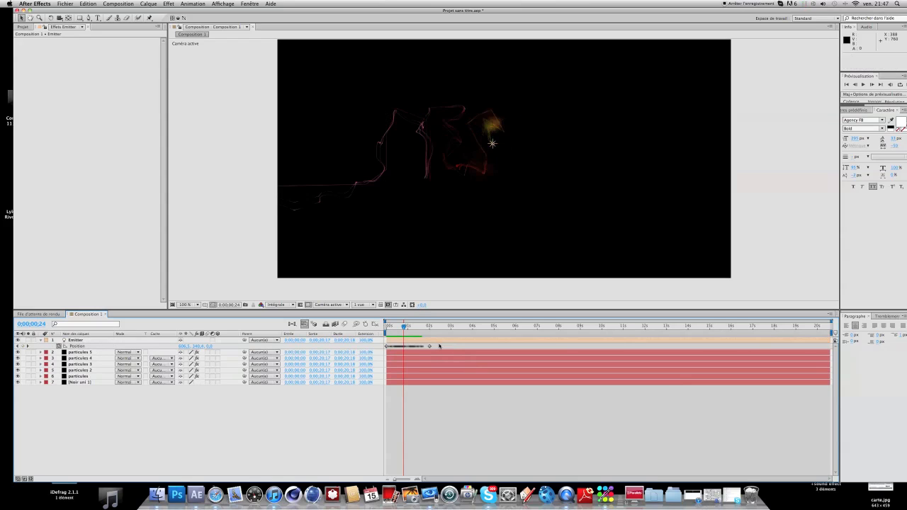
left_click_drag(444, 347, 386, 346)
left_click(148, 3)
mouse_move(163, 81)
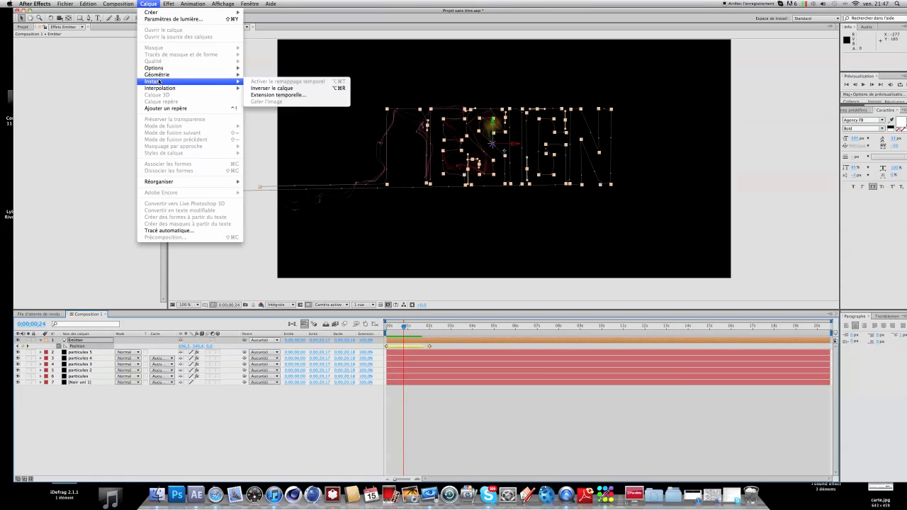
left_click(300, 95)
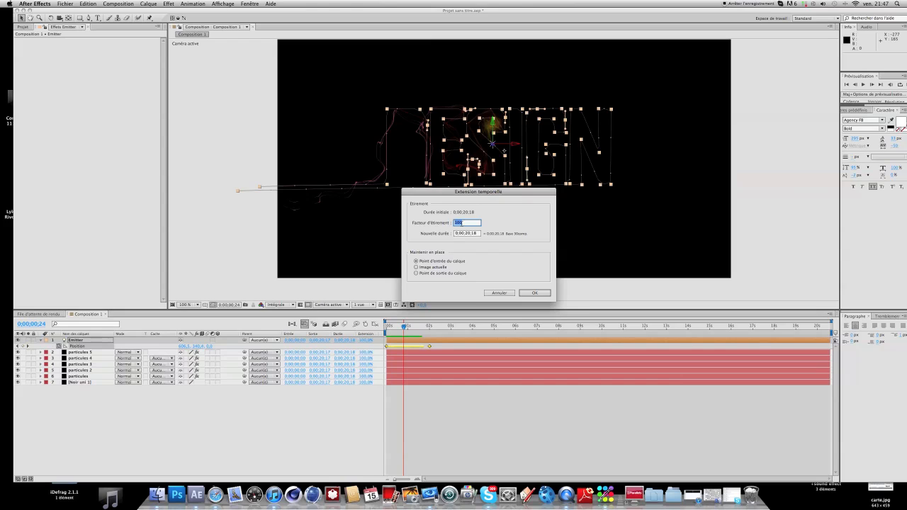
type("2")
left_click(534, 293)
Go to 0;00;02;09 and examine how the slowed particle trail traces the letters.
left_click_drag(403, 329, 435, 338)
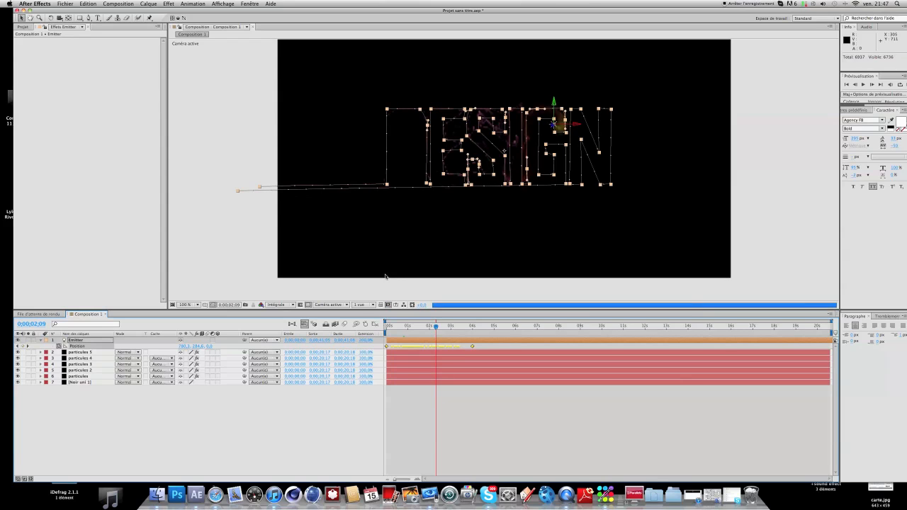
key("comma")
key("comma")
key("period")
key("period")
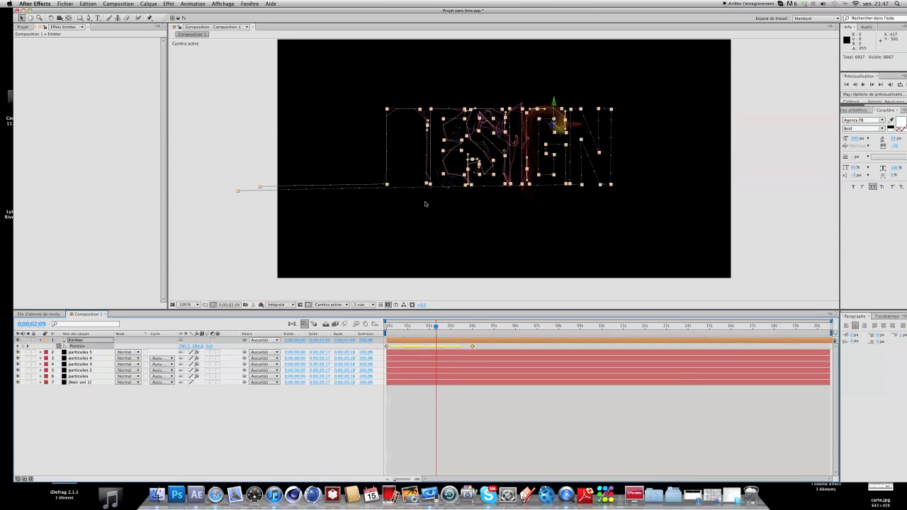
Duplicate the Emitter light layer within the composition.
left_click(74, 388)
left_click(74, 341)
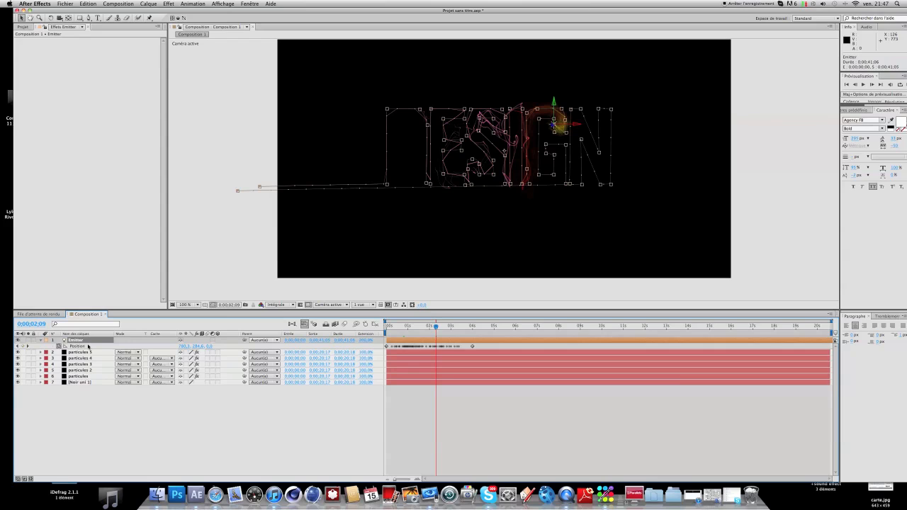
key("super+c")
key("super+v")
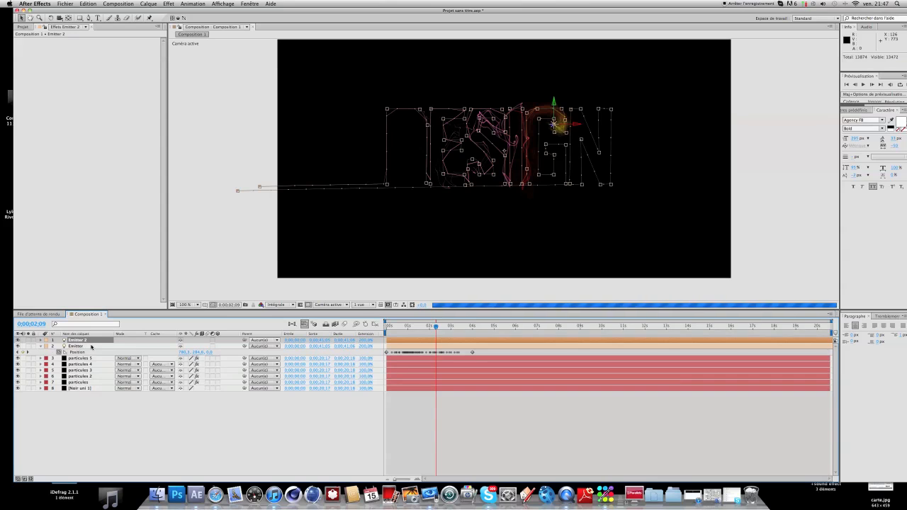
Show the Position property of Emitter 2 and remove all its keyframes.
left_click(40, 340)
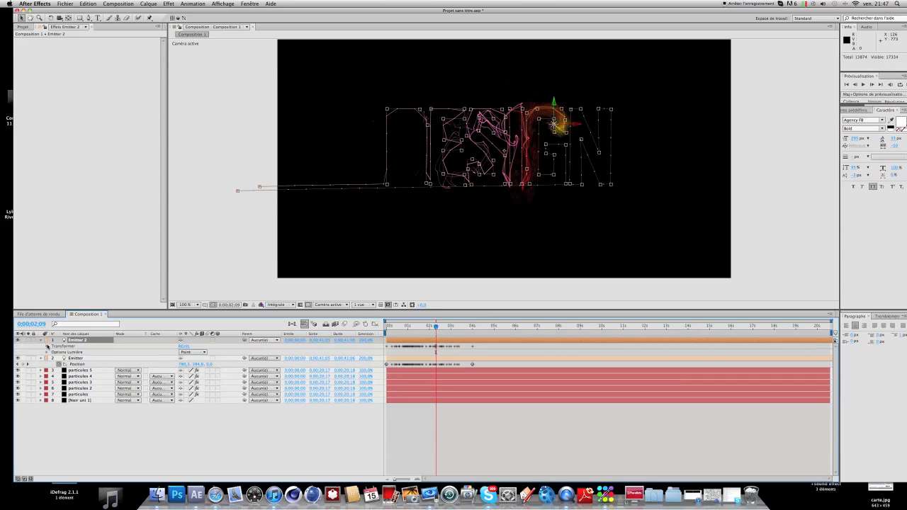
left_click(79, 340)
key("p")
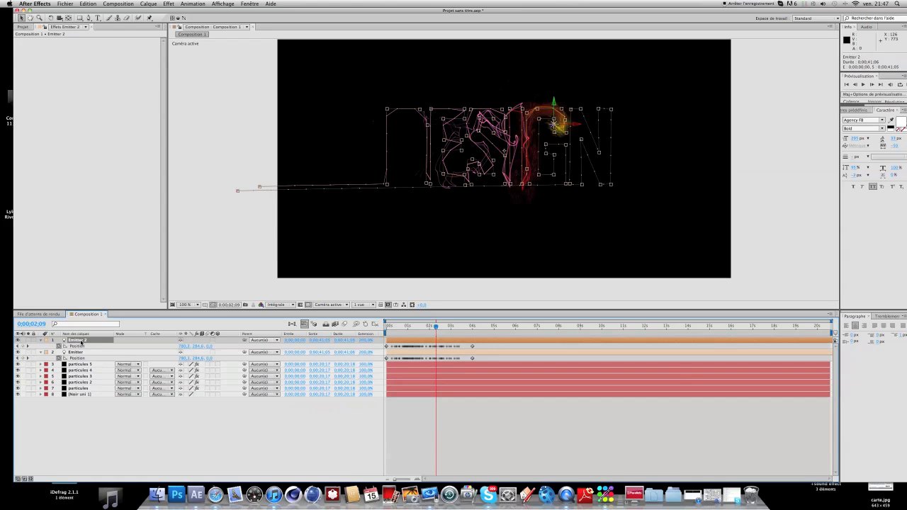
left_click(58, 346)
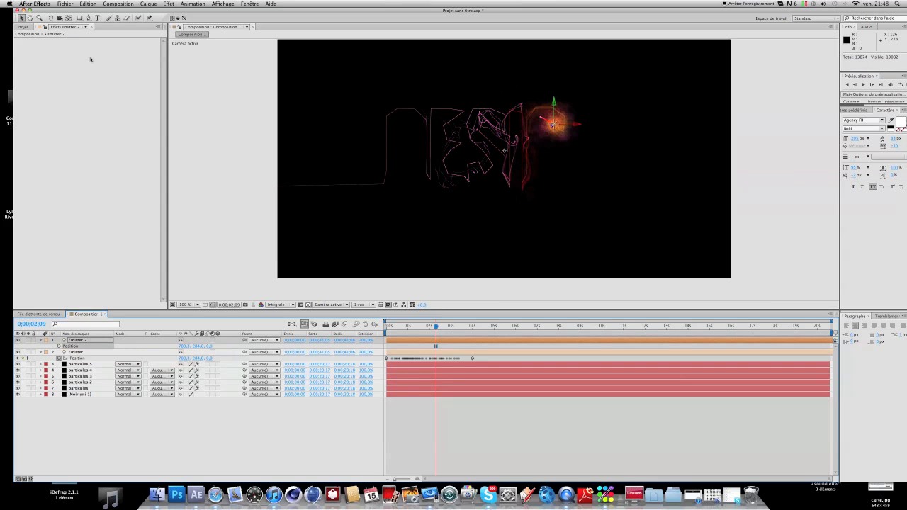
Add a white text layer reading IMPACT and move it to the middle of the composition.
left_click(98, 18)
left_click(340, 178)
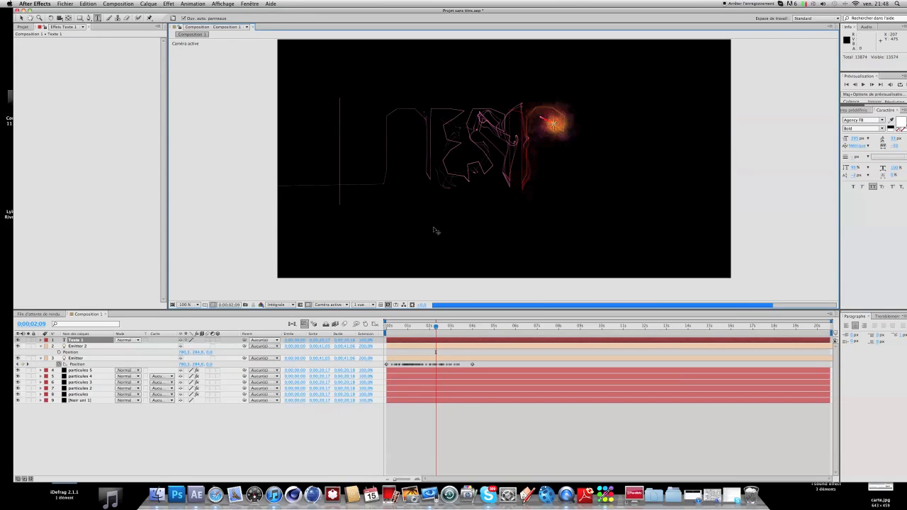
type("image")
type("T")
left_click_drag(444, 256, 582, 265)
With the Pen tool, start a mask path left of the frame and trace the first letters of IMPACT.
left_click(89, 17)
key("comma")
left_click(317, 187)
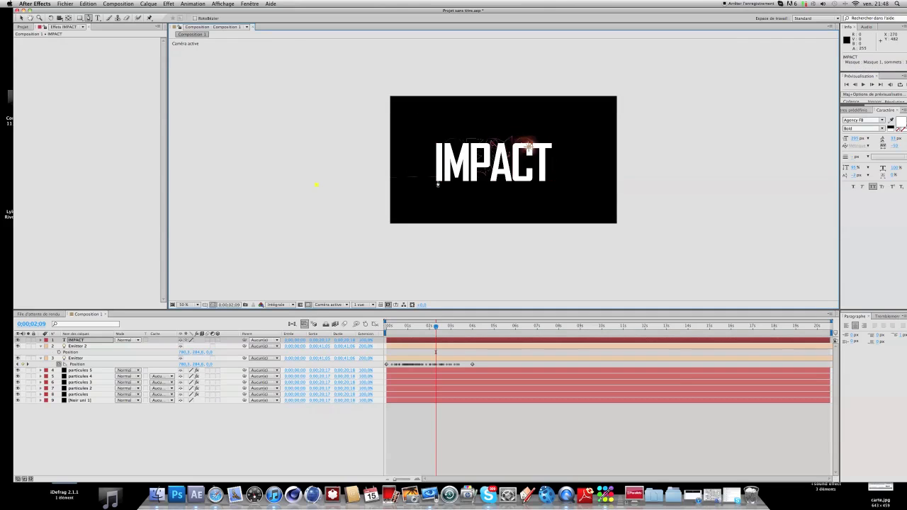
left_click(443, 183)
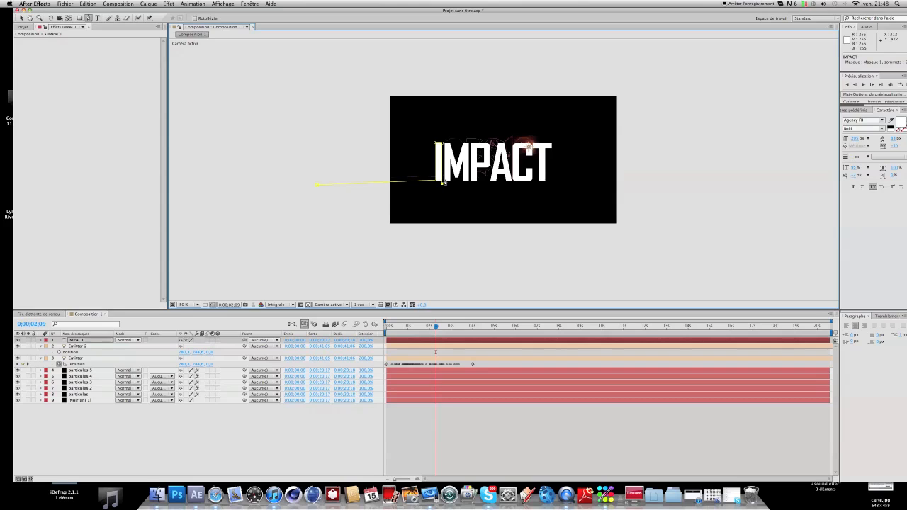
left_click(469, 191)
double_click(484, 161)
left_click(500, 185)
left_click(510, 169)
left_click(501, 141)
left_click(88, 4)
left_click(106, 12)
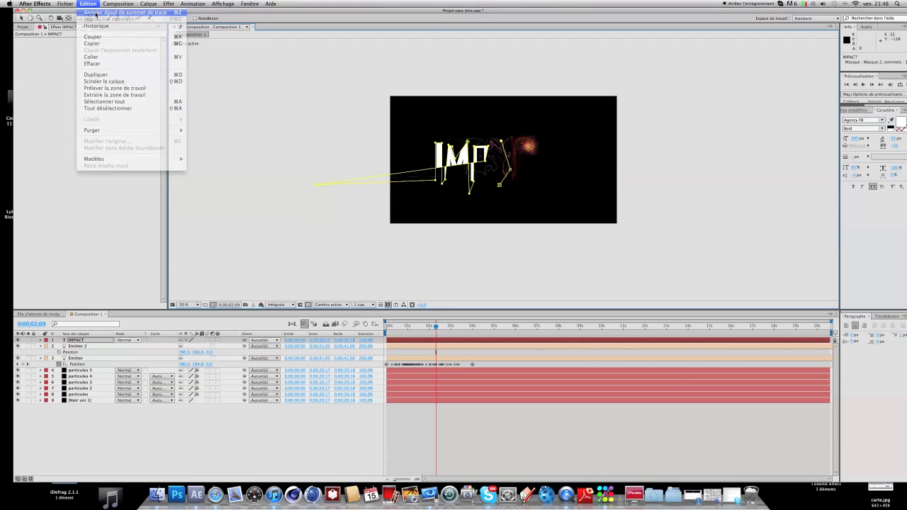
left_click(88, 3)
left_click(106, 12)
left_click(87, 4)
left_click(90, 12)
left_click(87, 3)
left_click(89, 13)
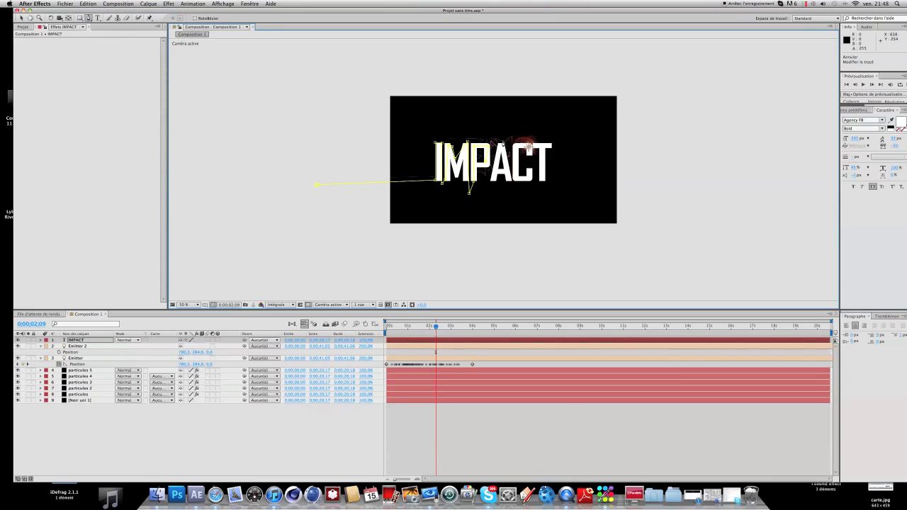
Continue the mask path in curves around the remaining letters and bring it back past the left edge of the frame.
mouse_move(590, 169)
left_mouse_down()
mouse_move(591, 129)
mouse_move(615, 114)
left_mouse_up()
mouse_move(607, 156)
left_mouse_down()
mouse_move(607, 216)
mouse_move(581, 235)
left_mouse_up()
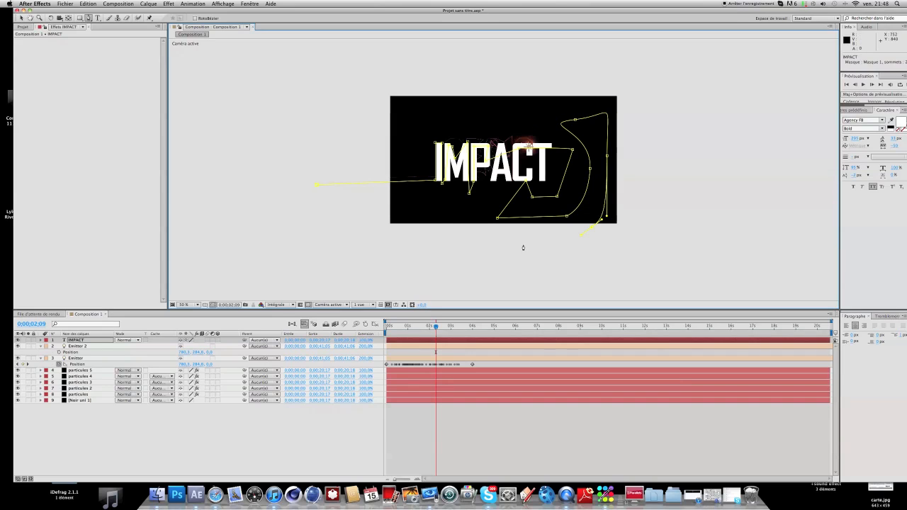
Copy the mask path of Masque 1 from the IMPACT text layer and delete that layer.
left_click(41, 340)
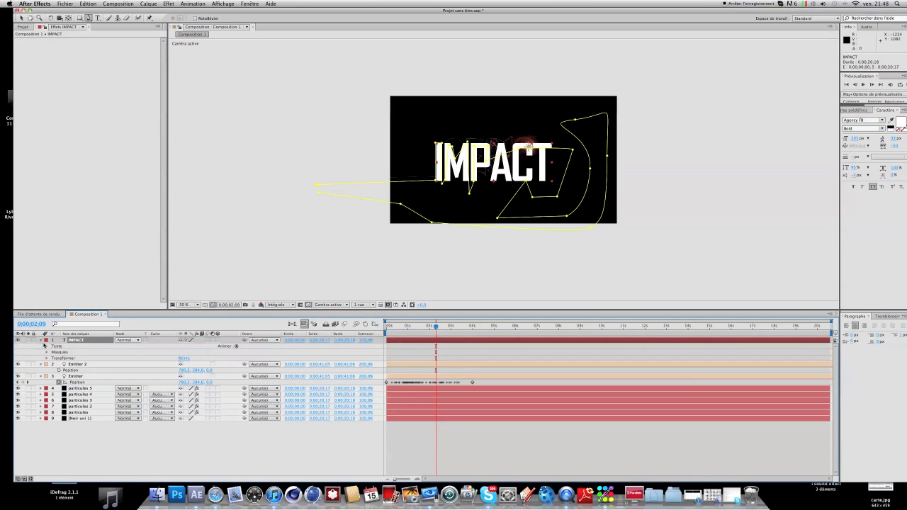
left_click(46, 355)
left_click(46, 353)
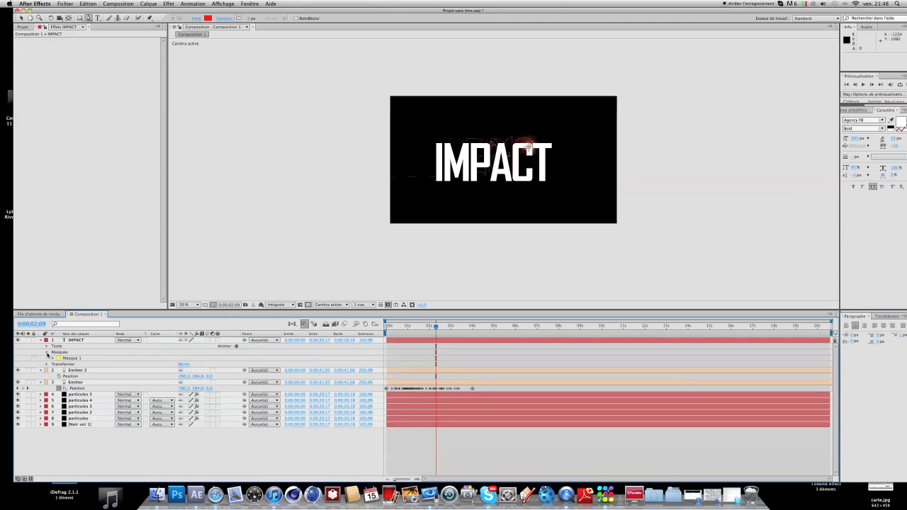
left_click(53, 358)
left_click(78, 364)
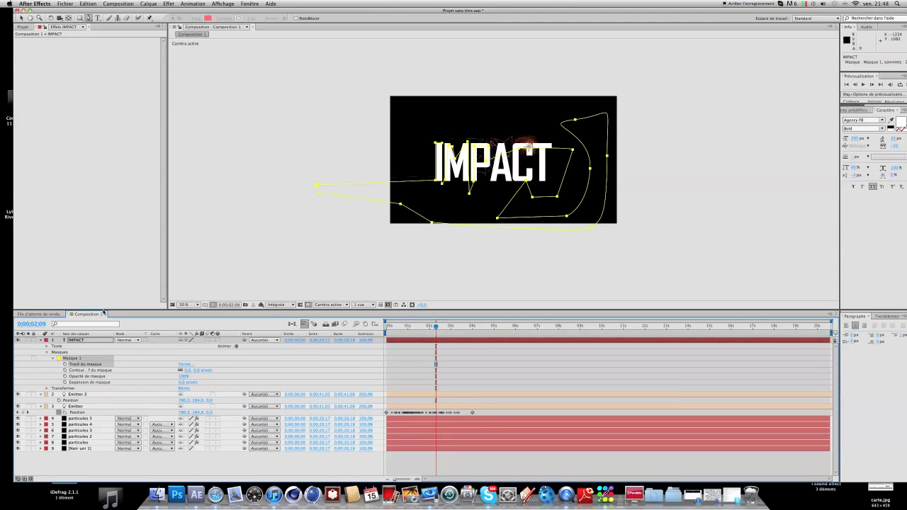
left_click(76, 2)
left_click(103, 47)
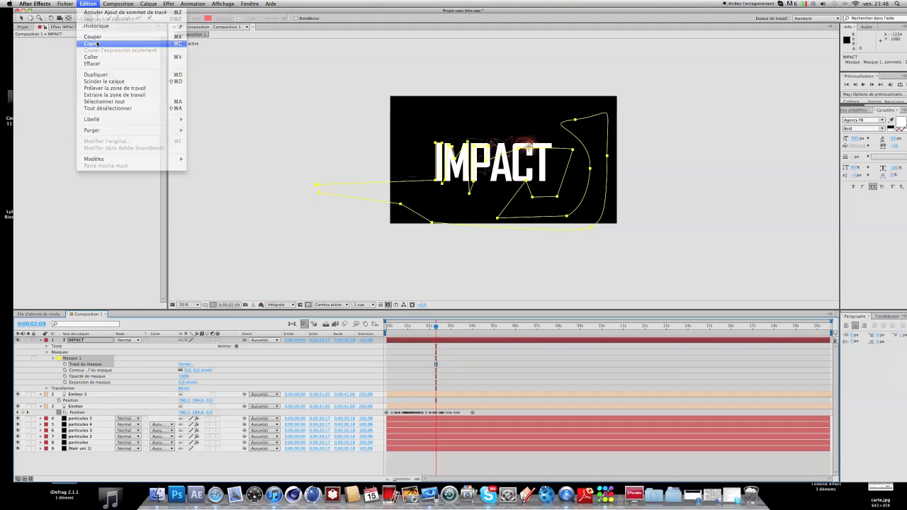
left_click(82, 341)
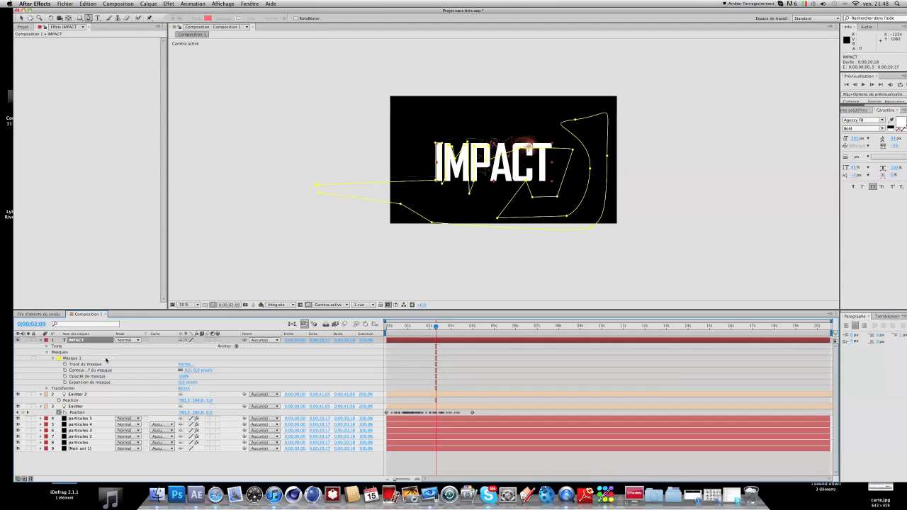
key("Delete")
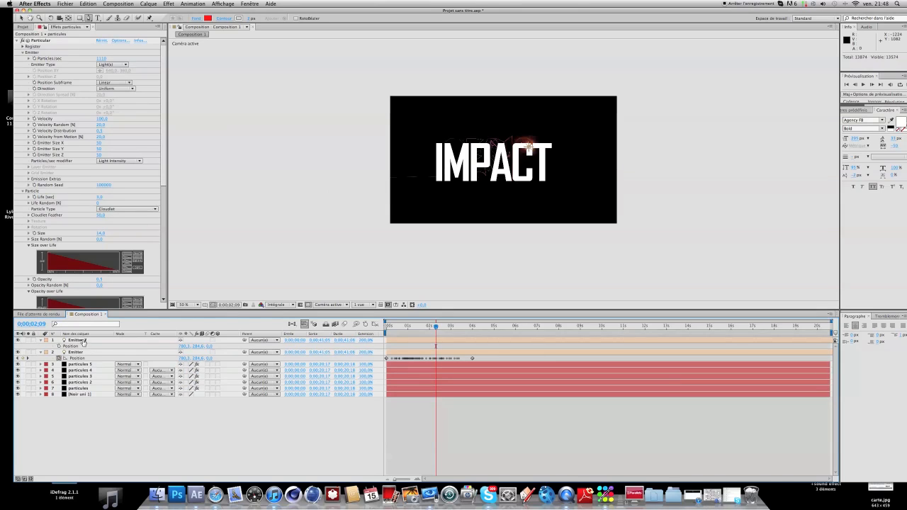
Paste the copied mask path into Emitter 2's Position property at 0:00:03:27, near the end of the first emitter's keyframes.
left_click_drag(436, 330, 459, 331)
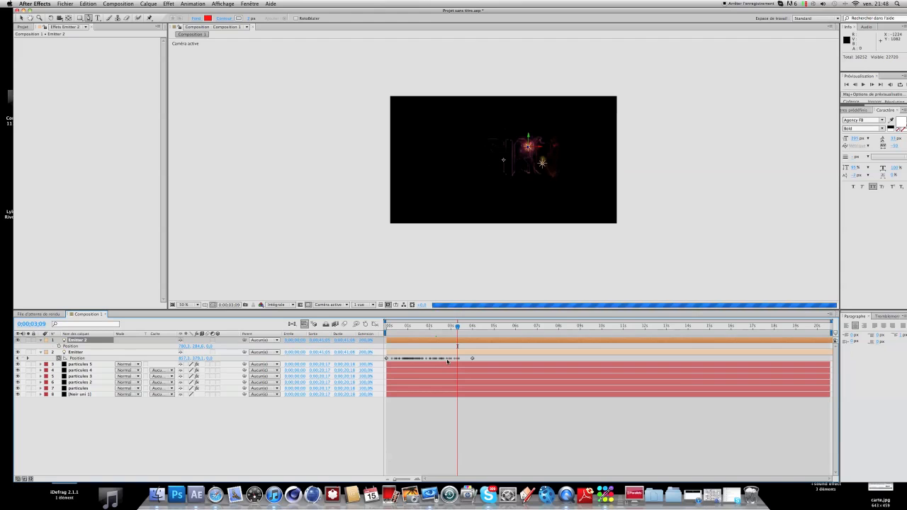
left_click_drag(457, 326, 471, 328)
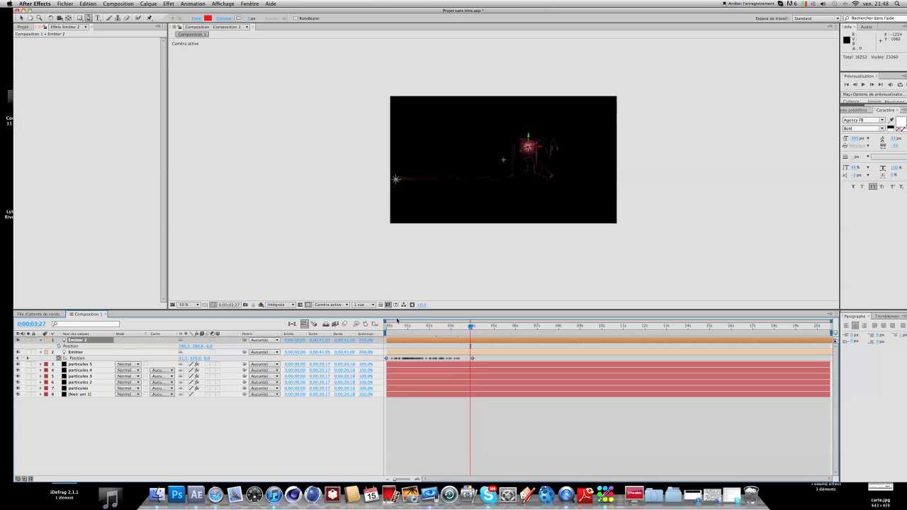
left_click(87, 3)
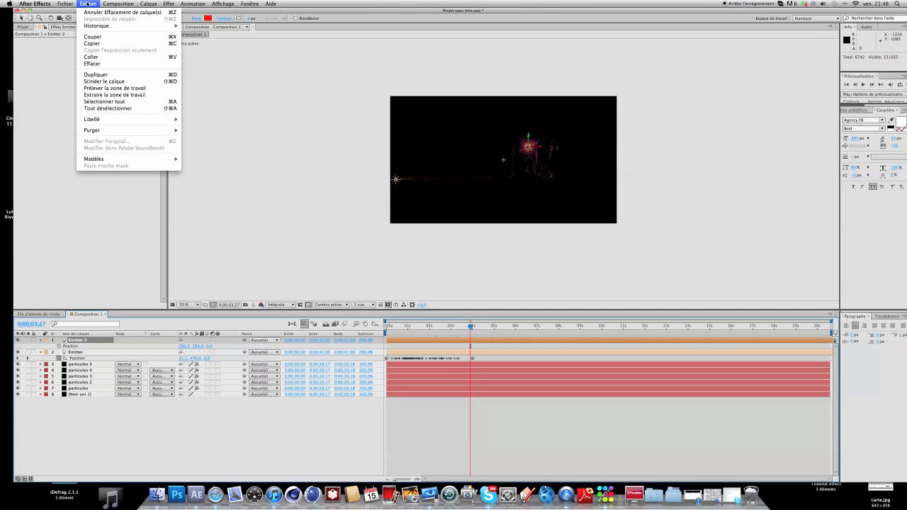
left_click(110, 57)
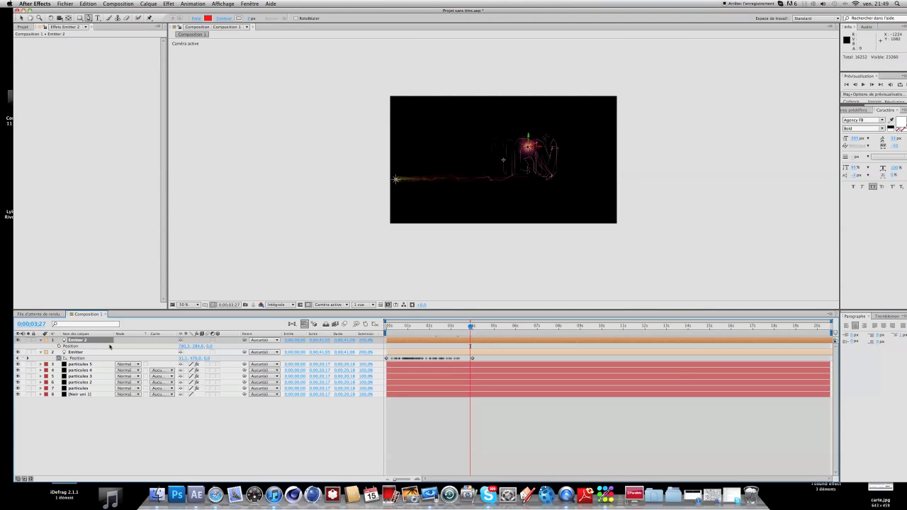
left_click(79, 347)
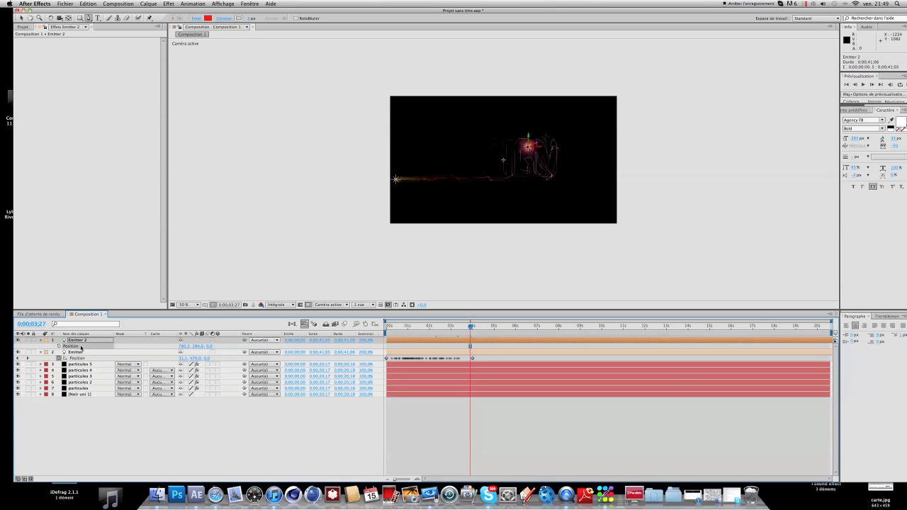
left_click(87, 4)
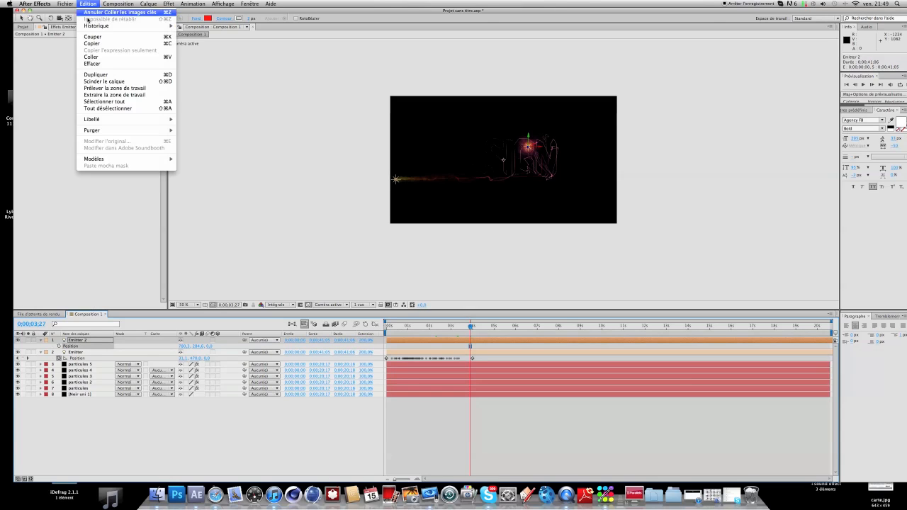
left_click(94, 57)
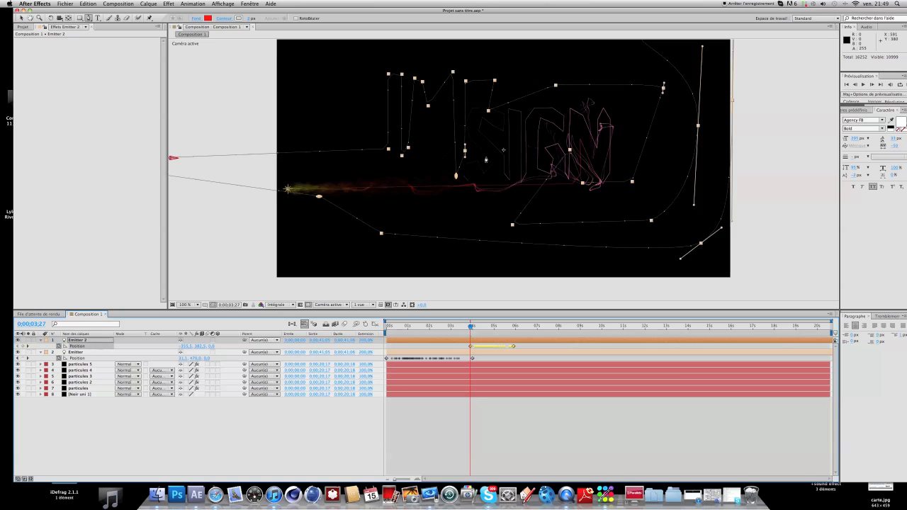
Time-stretch Emitter 2 to 400% and shift its Position keyframes back to start at about 4 seconds.
left_click(487, 346)
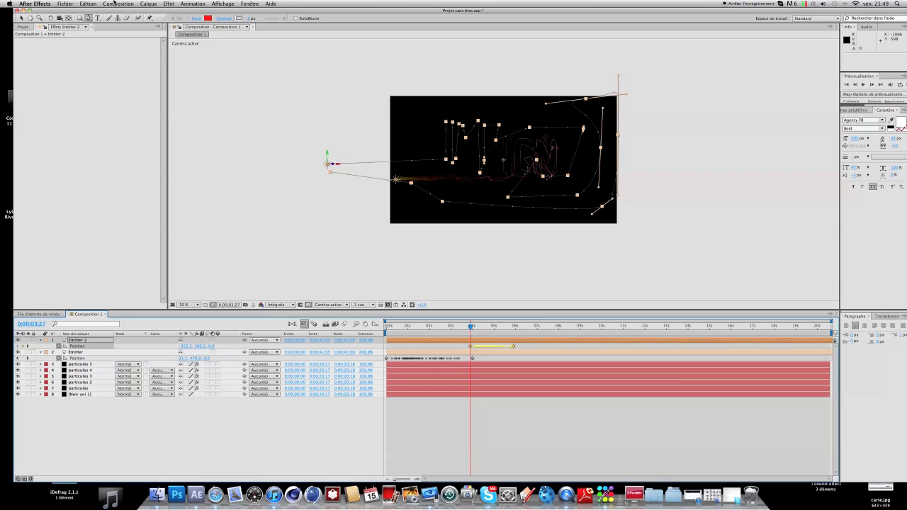
left_click(148, 4)
mouse_move(156, 81)
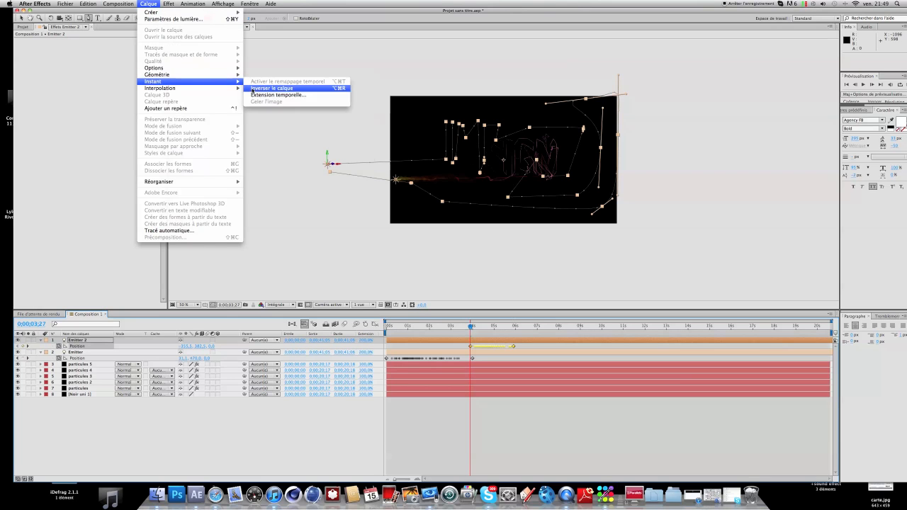
left_click(283, 95)
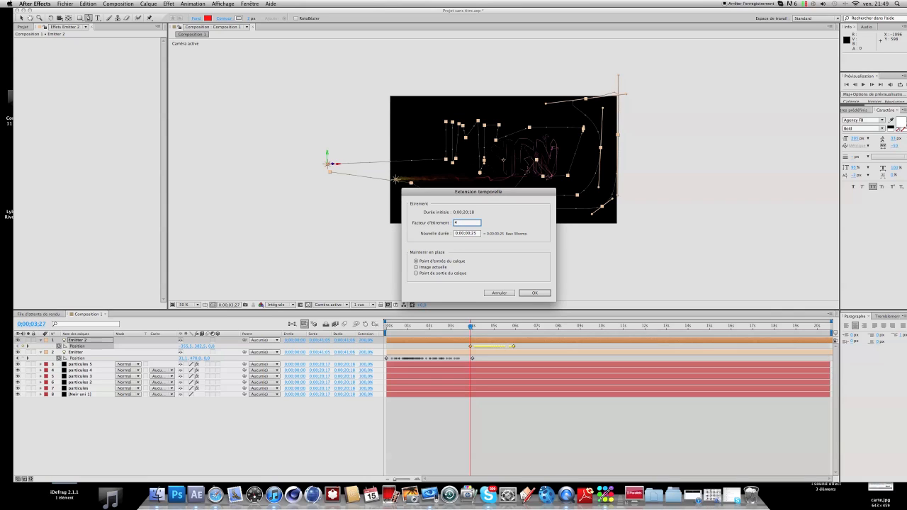
type("400")
left_click(533, 293)
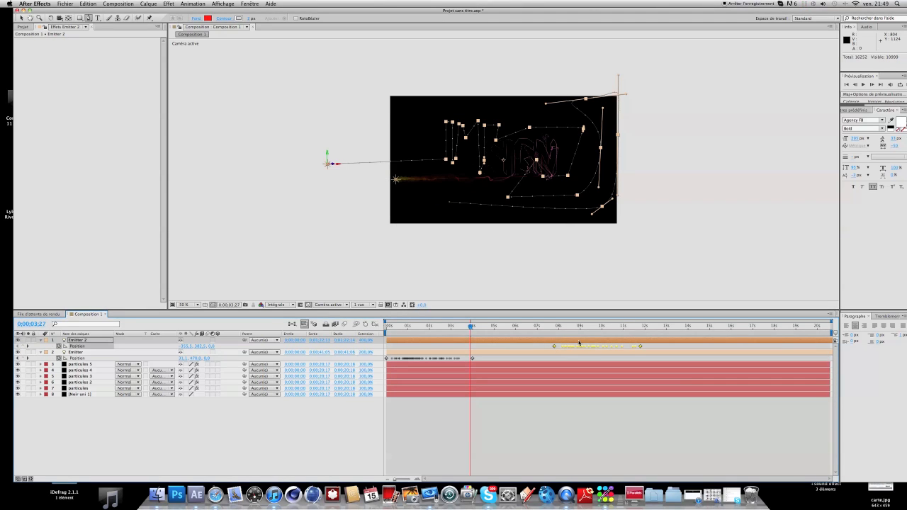
left_click_drag(554, 347, 457, 329)
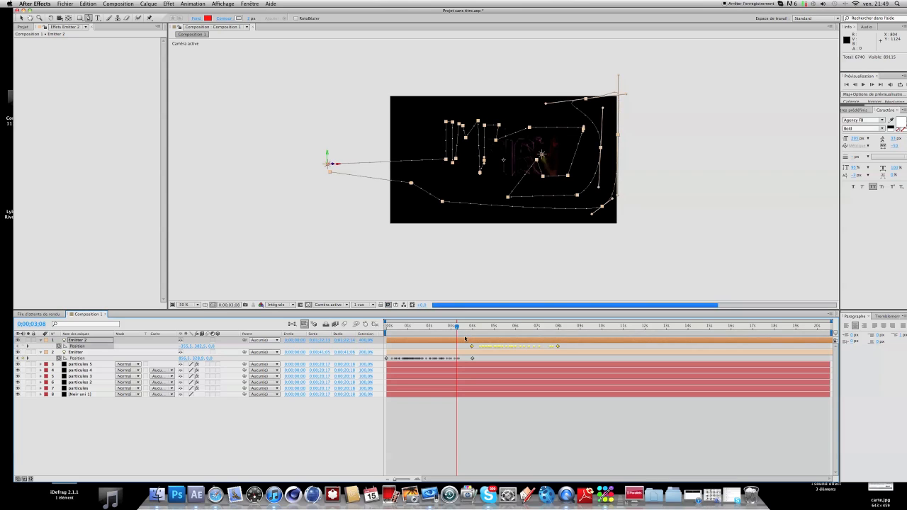
Scrub the composition to 0:00:05:10 to check how the particles follow Emitter 2's IMPACT path.
left_click(82, 395)
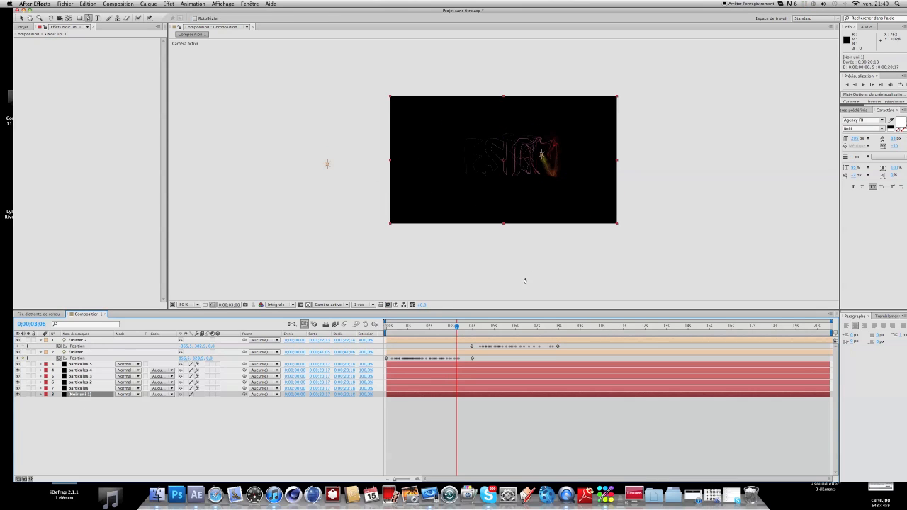
scroll(500, 180, "up", 1)
left_click_drag(457, 328, 502, 338)
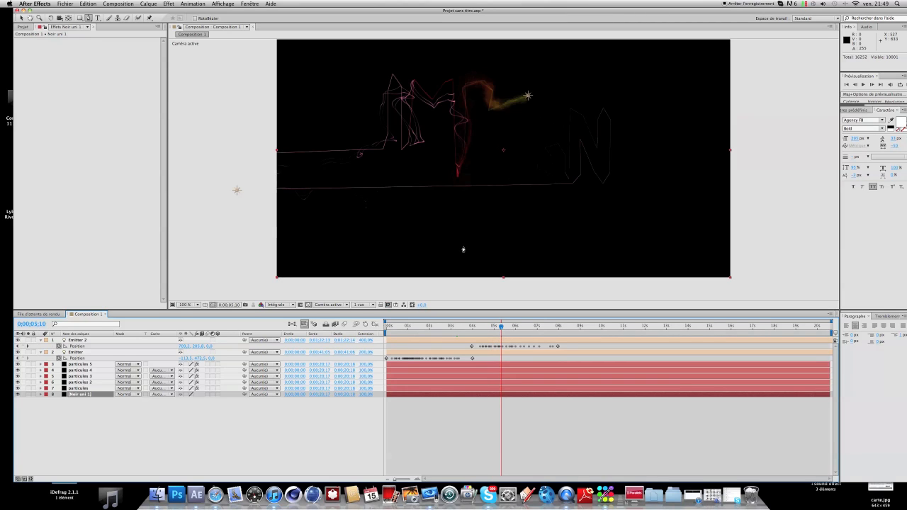
scroll(461, 231, "down", 2)
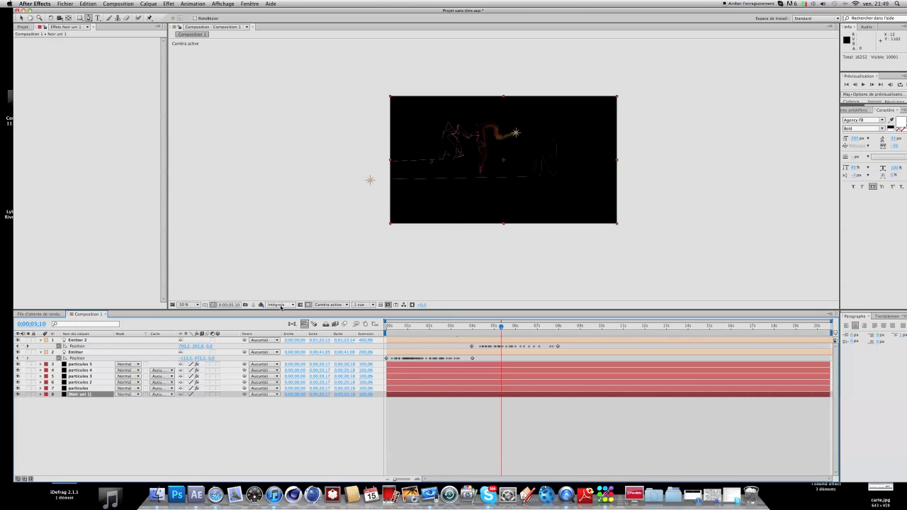
Lower the preview resolution to one third and play a RAM preview of the composition.
left_click(281, 306)
left_click(278, 342)
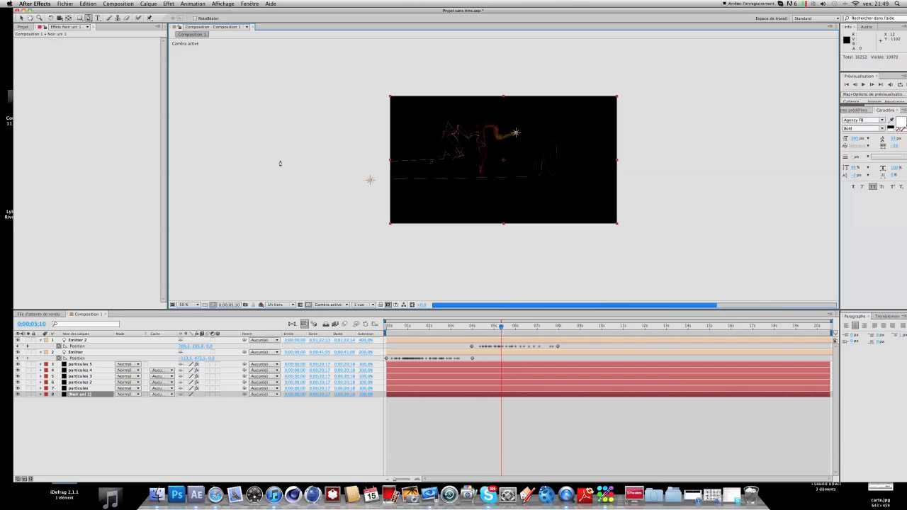
scroll(279, 164, "up", 2)
left_click(118, 4)
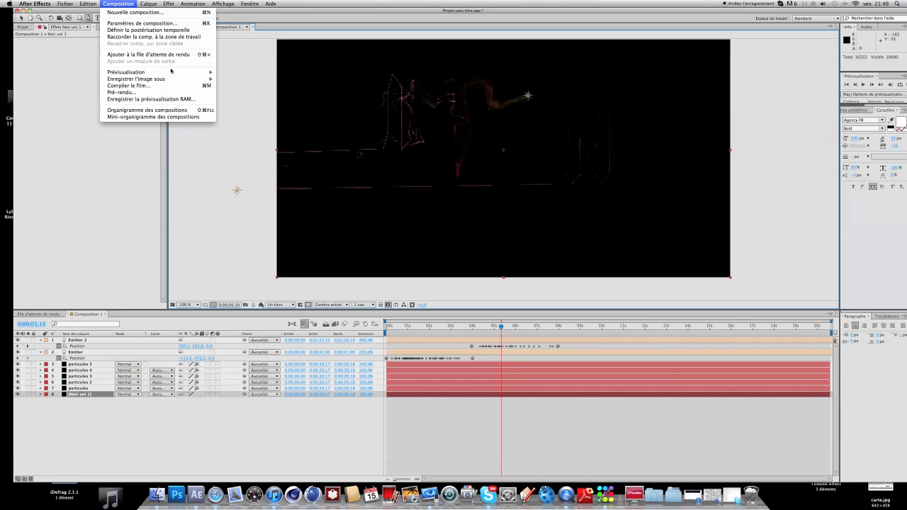
mouse_move(171, 71)
left_click(333, 72)
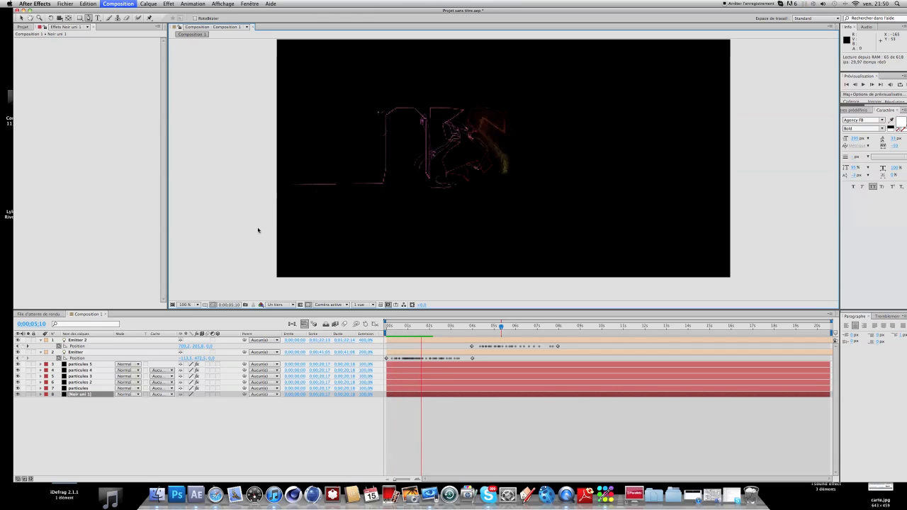
left_click(460, 336)
Restore the preview resolution to full and go to 0:00:01:14 in the composition.
left_click_drag(491, 326, 412, 355)
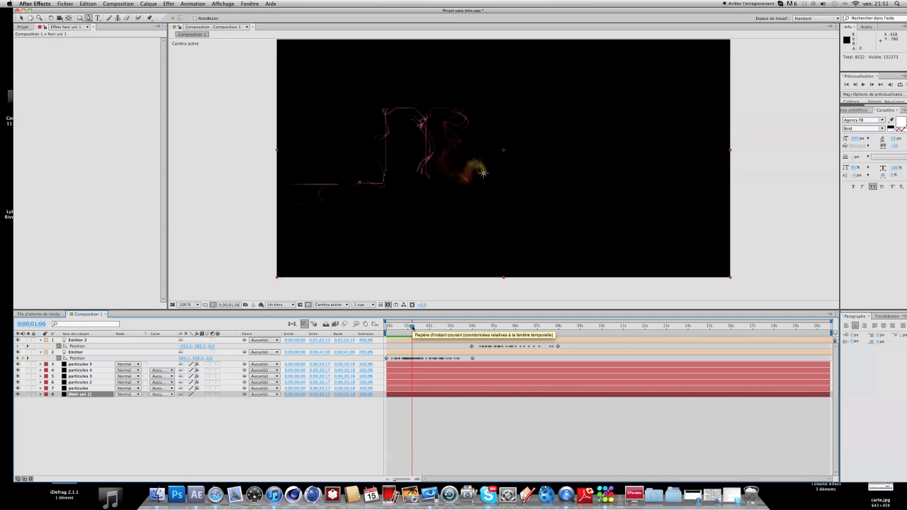
left_click(279, 304)
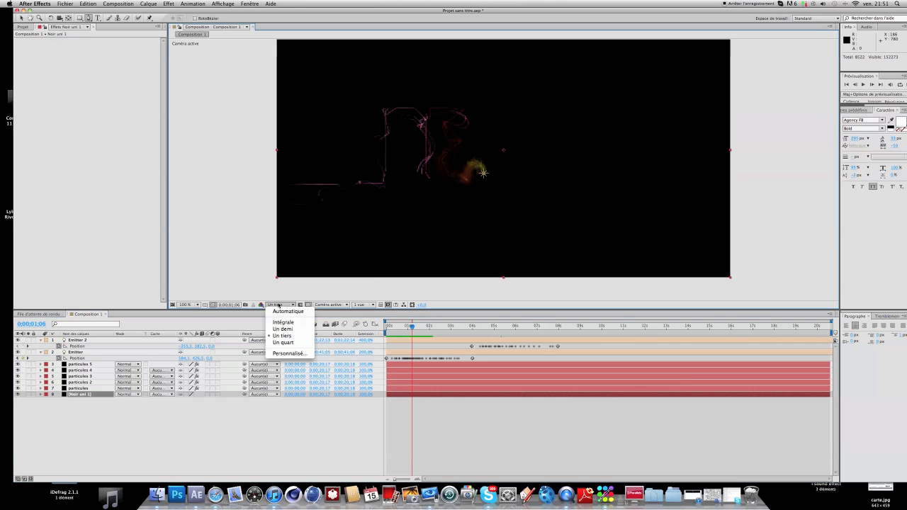
left_click(280, 323)
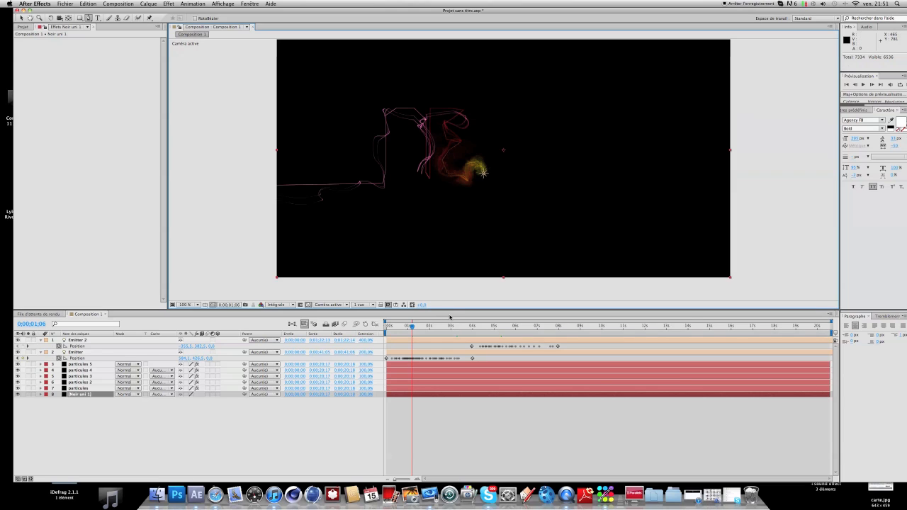
key("Page_Down")
left_click(418, 328)
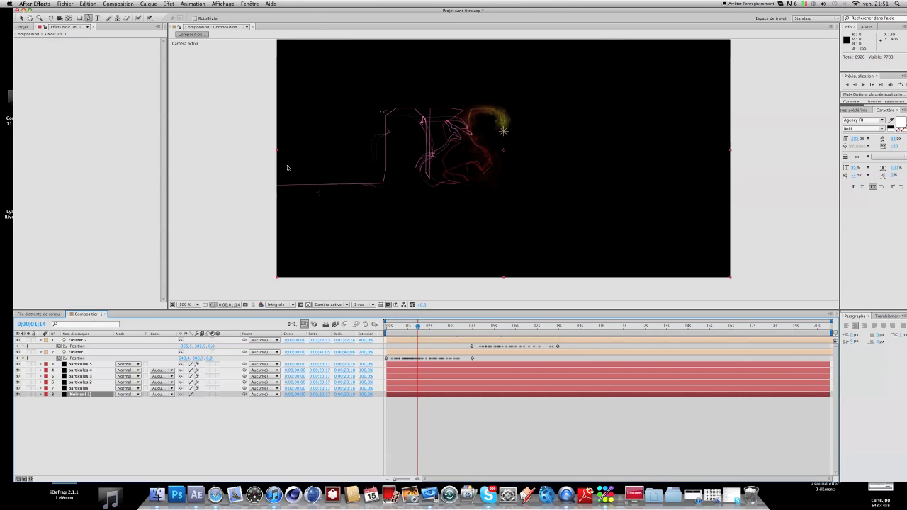
Add an adjustment layer above all the layers and apply the Trapcode Starglow effect to it.
left_click(117, 4)
mouse_move(147, 5)
left_click(269, 54)
left_click(169, 3)
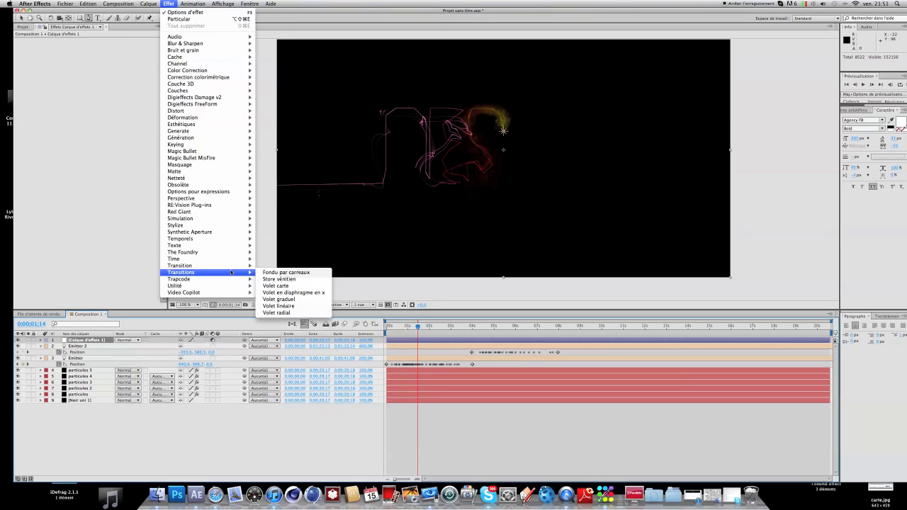
mouse_move(221, 282)
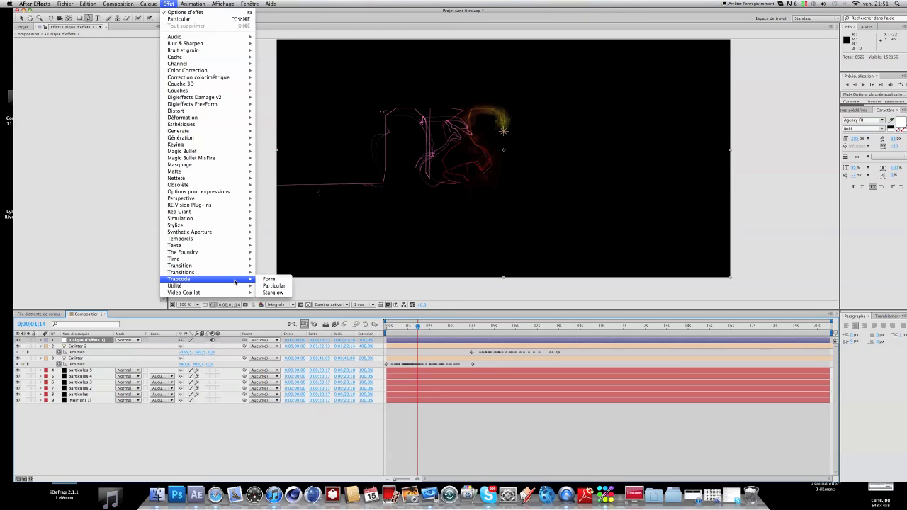
left_click(272, 292)
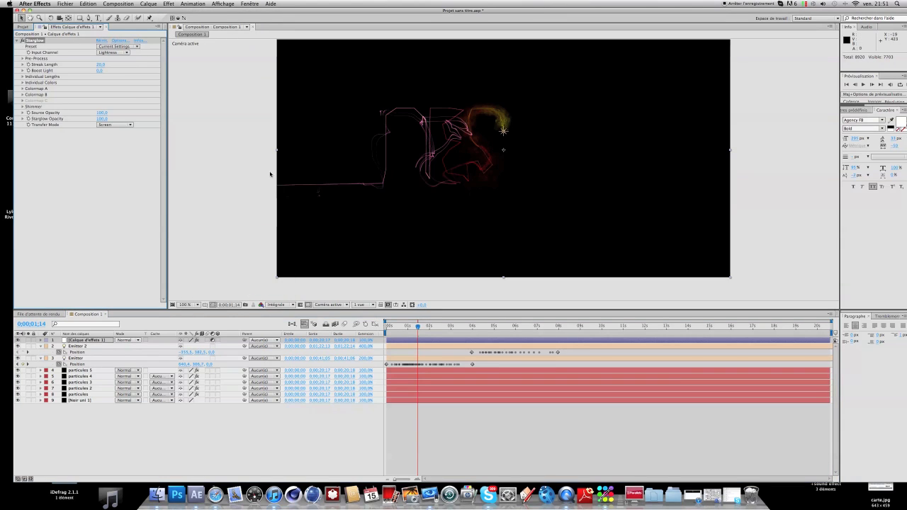
Choose Starglow's Romantic preset and set the pre-process Threshold to 22 and Threshold Soft to 0.
left_click(114, 46)
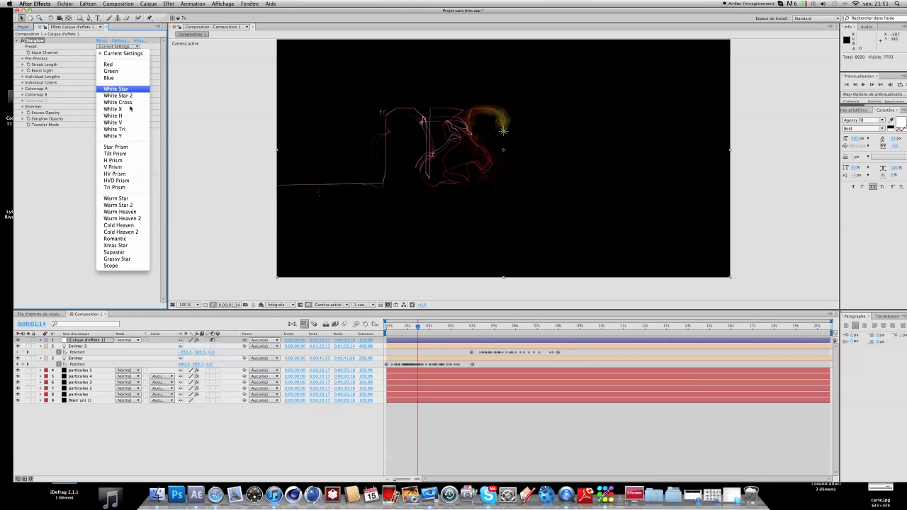
left_click(132, 239)
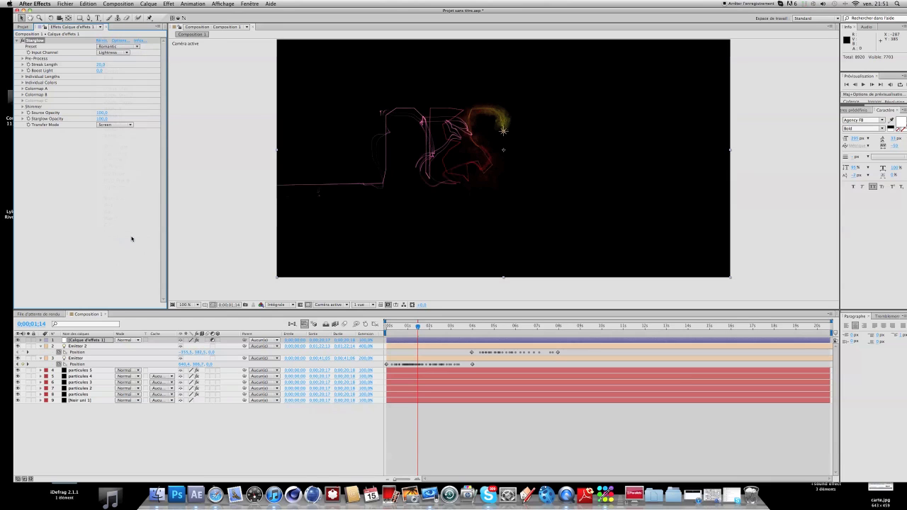
left_click(22, 59)
left_click_drag(100, 64, 60, 88)
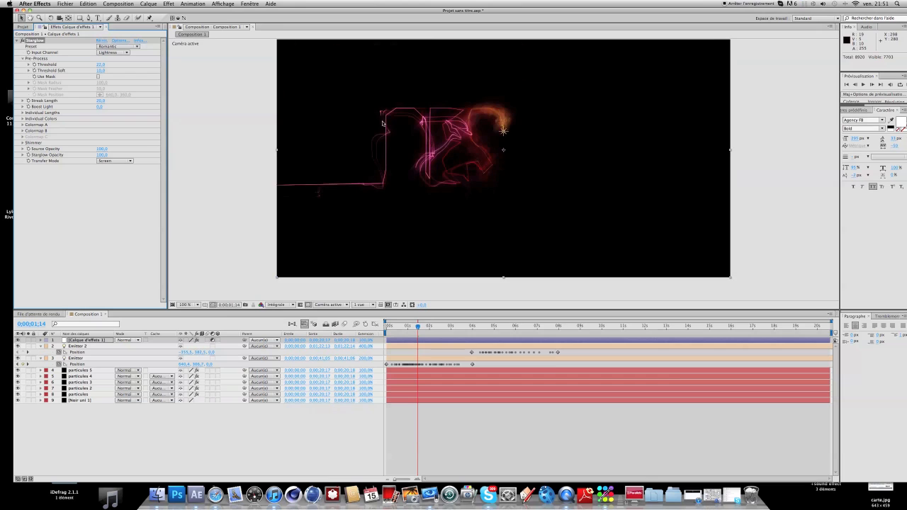
left_click_drag(111, 71, 83, 89)
mouse_move(102, 101)
left_mouse_down()
mouse_move(115, 105)
mouse_move(102, 114)
left_mouse_up()
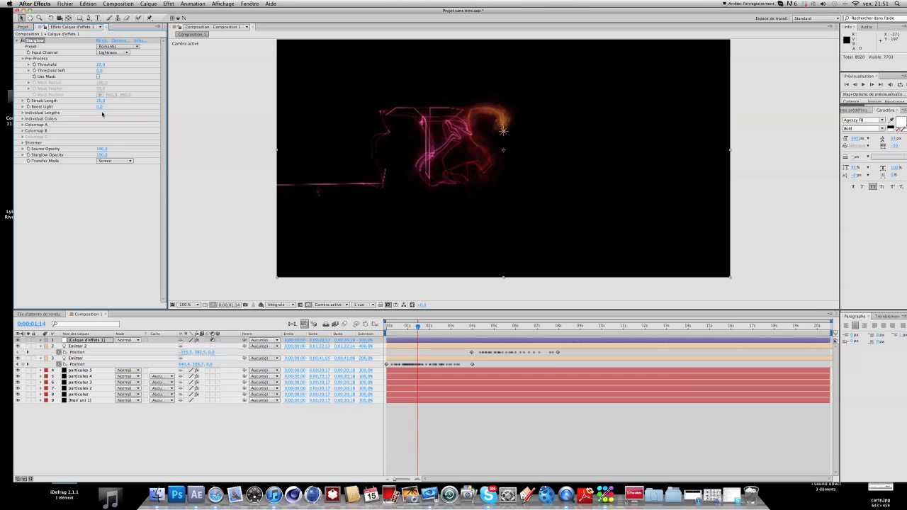
Scrub to 0:00:05:23 to inspect the Starglow effect on the IMPACT particle trails.
left_click_drag(424, 324, 512, 338)
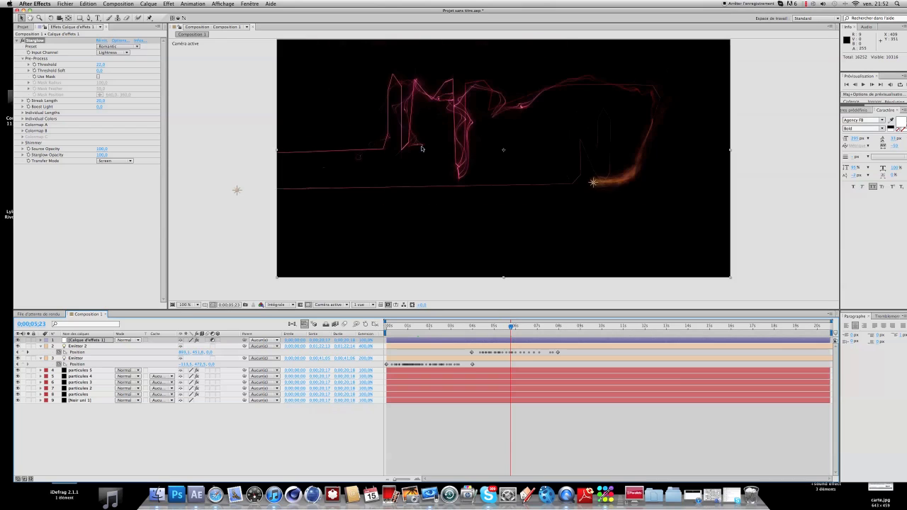
key("period")
key("comma")
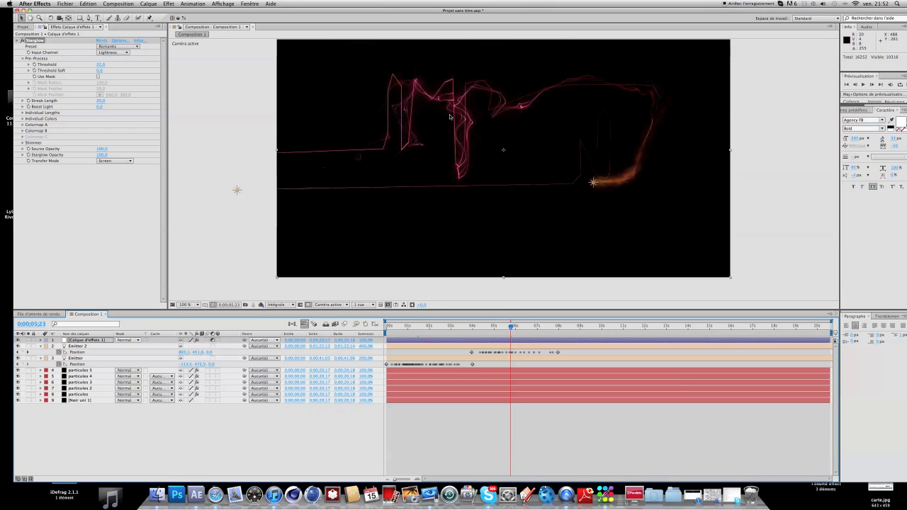